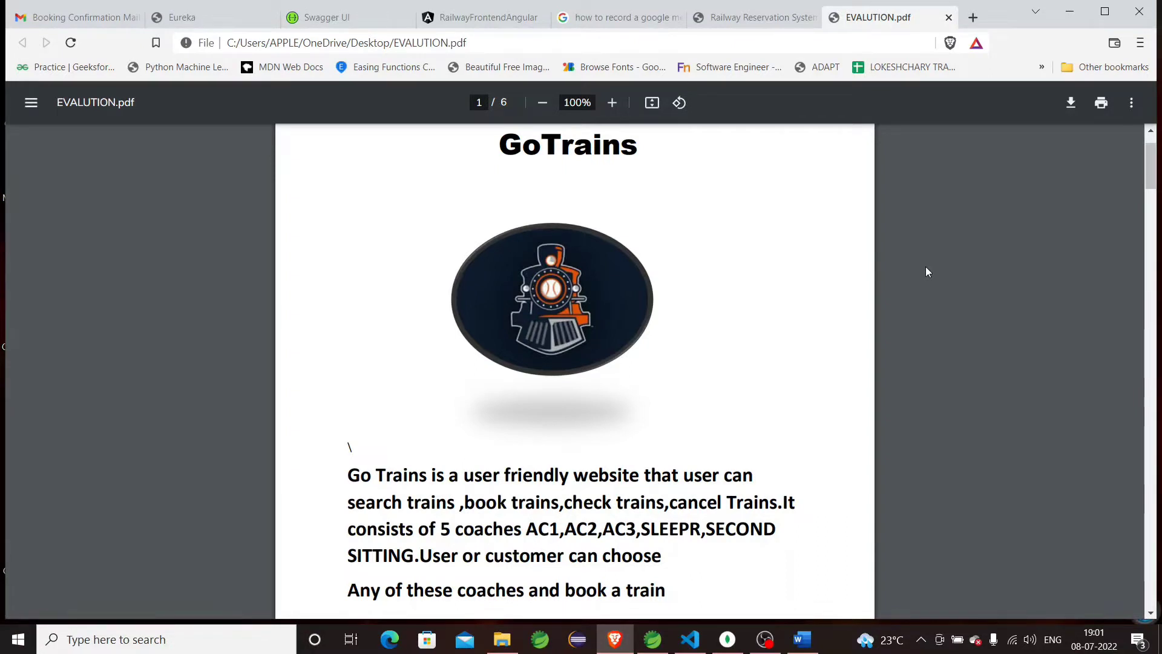
Scroll EVALUTION.pdf down from the cover page to page 2's CASESTUDY technology logos.
{"action": "scroll", "coordinate": [926, 272], "scroll_direction": "down", "scroll_amount": 10}
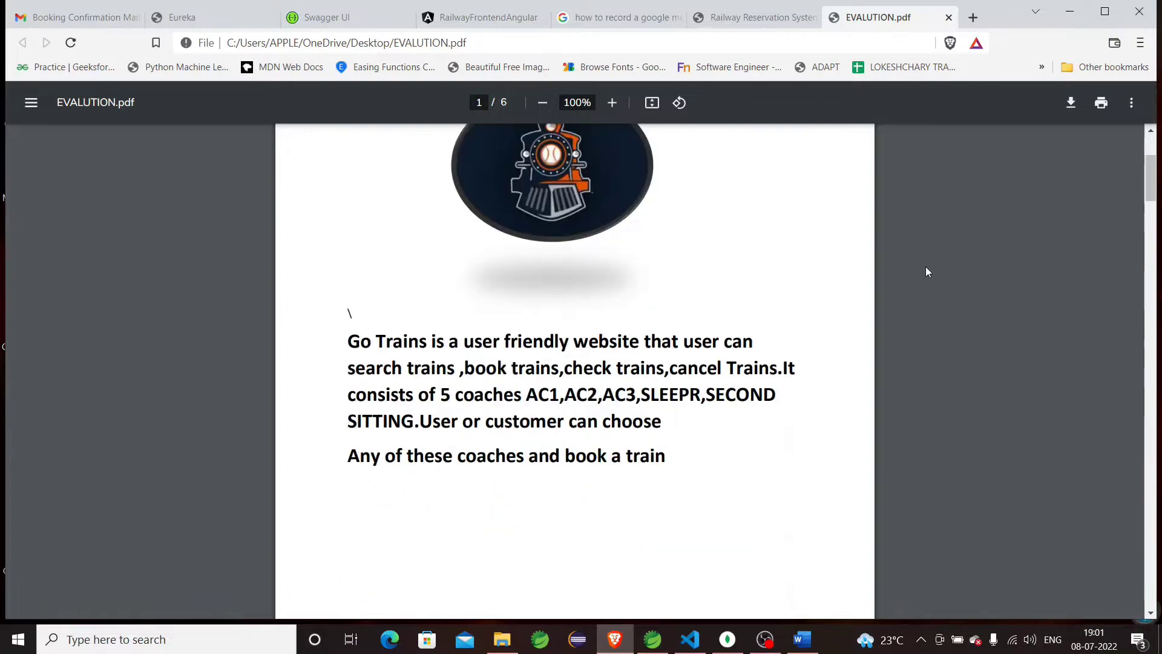
{"action": "scroll", "coordinate": [925, 267], "scroll_direction": "down", "scroll_amount": 5}
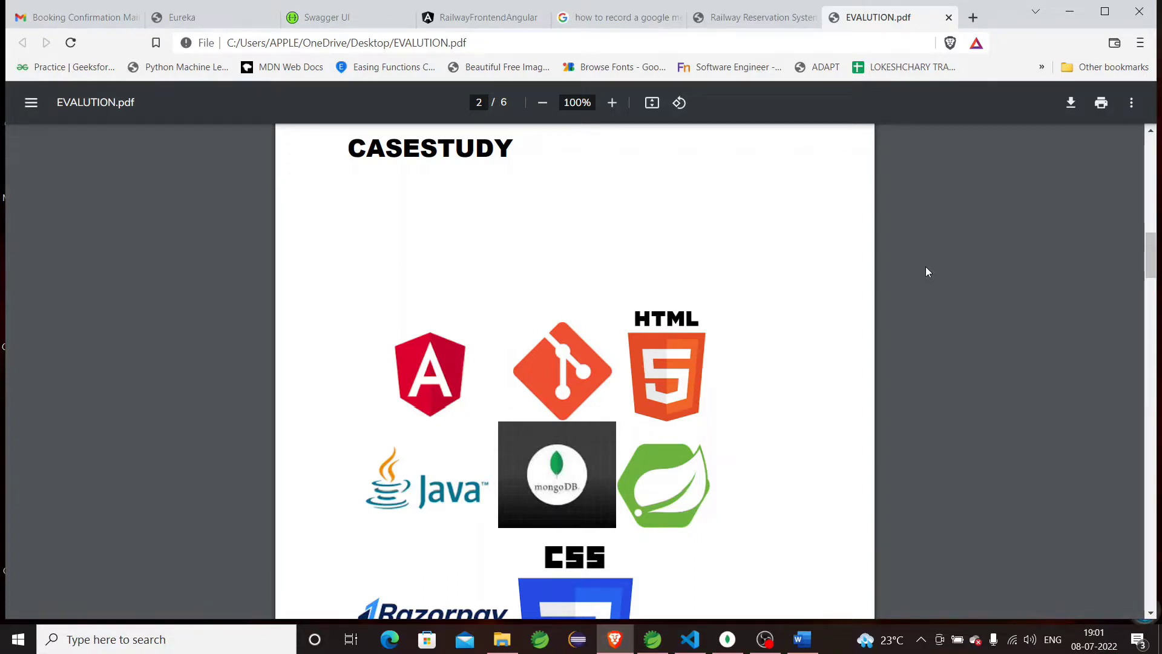
Scroll past the technology logos to page 3, the MONOLITH Vs MICROSERVICES comparison.
{"action": "scroll", "coordinate": [743, 306], "scroll_direction": "down", "scroll_amount": 2}
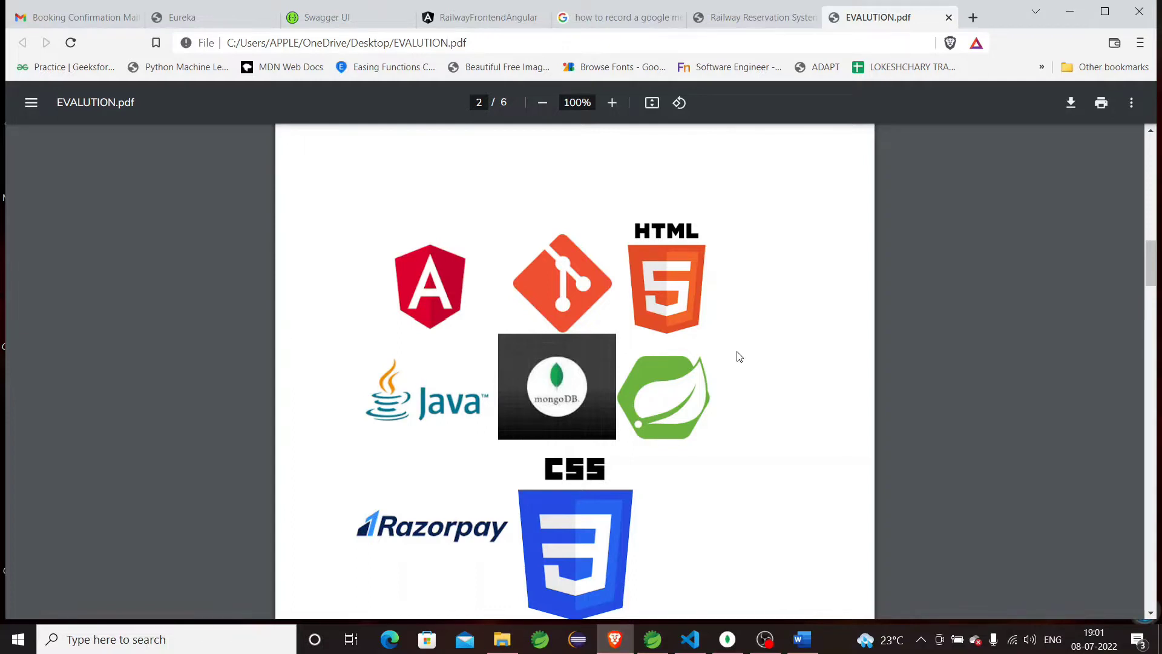
{"action": "scroll", "coordinate": [739, 357], "scroll_direction": "down", "scroll_amount": 1}
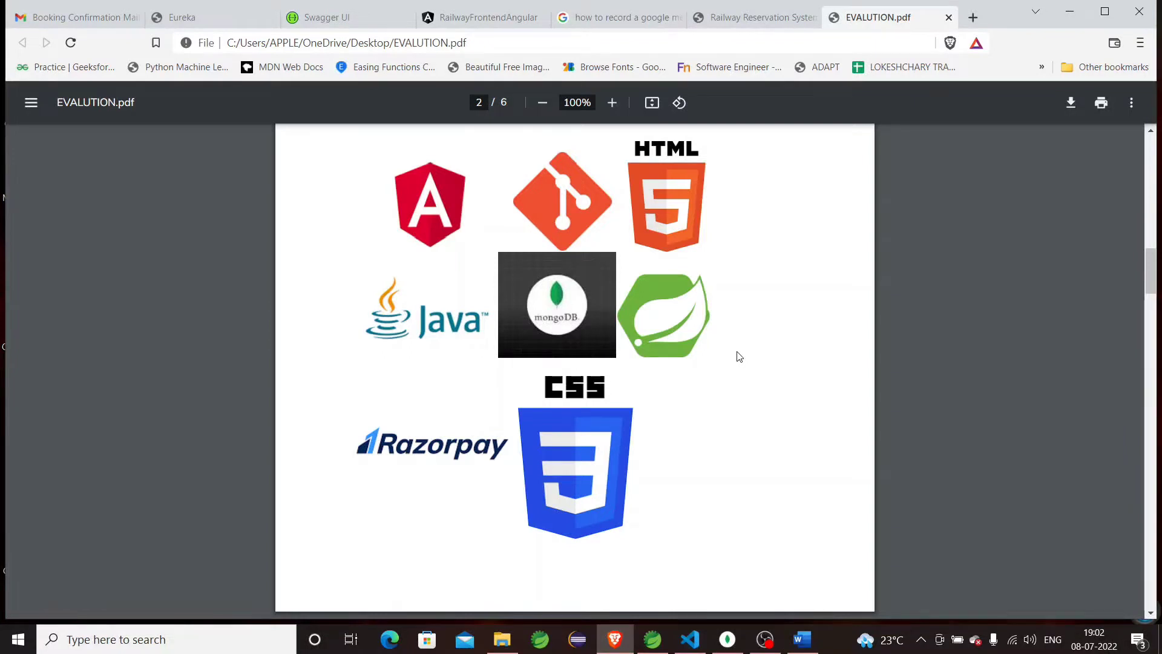
{"action": "scroll", "coordinate": [738, 356], "scroll_direction": "down", "scroll_amount": 10}
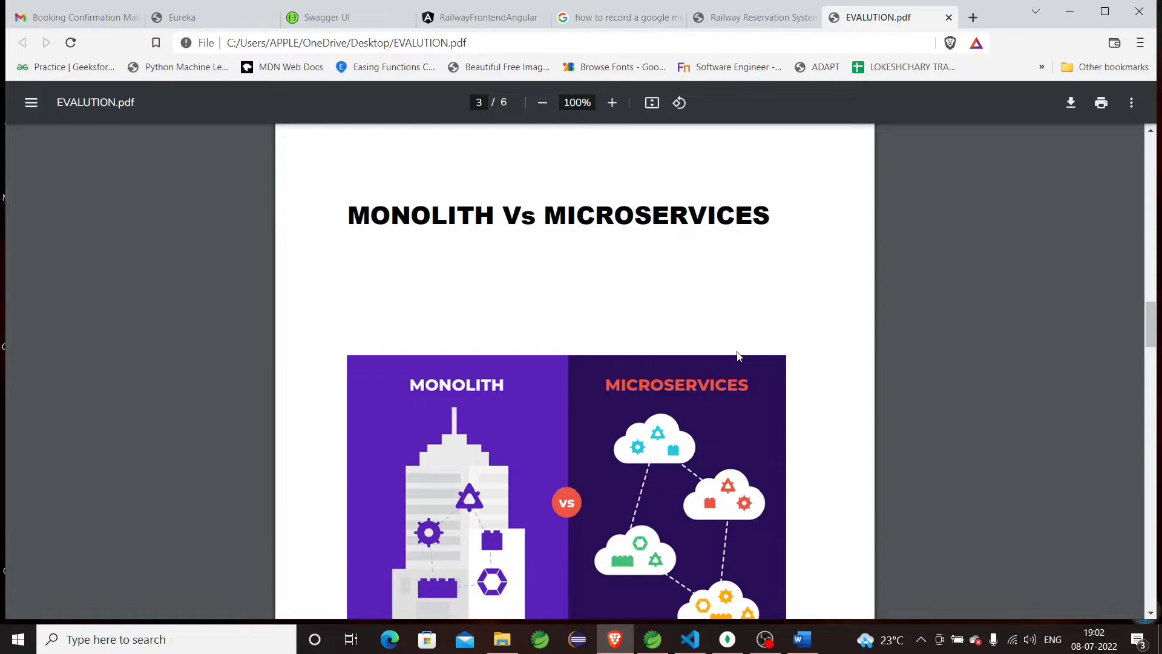
Scroll past the page 3 illustration to page 4's Online Railway Reservation architecture diagram.
{"action": "scroll", "coordinate": [737, 356], "scroll_direction": "down", "scroll_amount": 1}
{"action": "scroll", "coordinate": [737, 354], "scroll_direction": "down", "scroll_amount": 1}
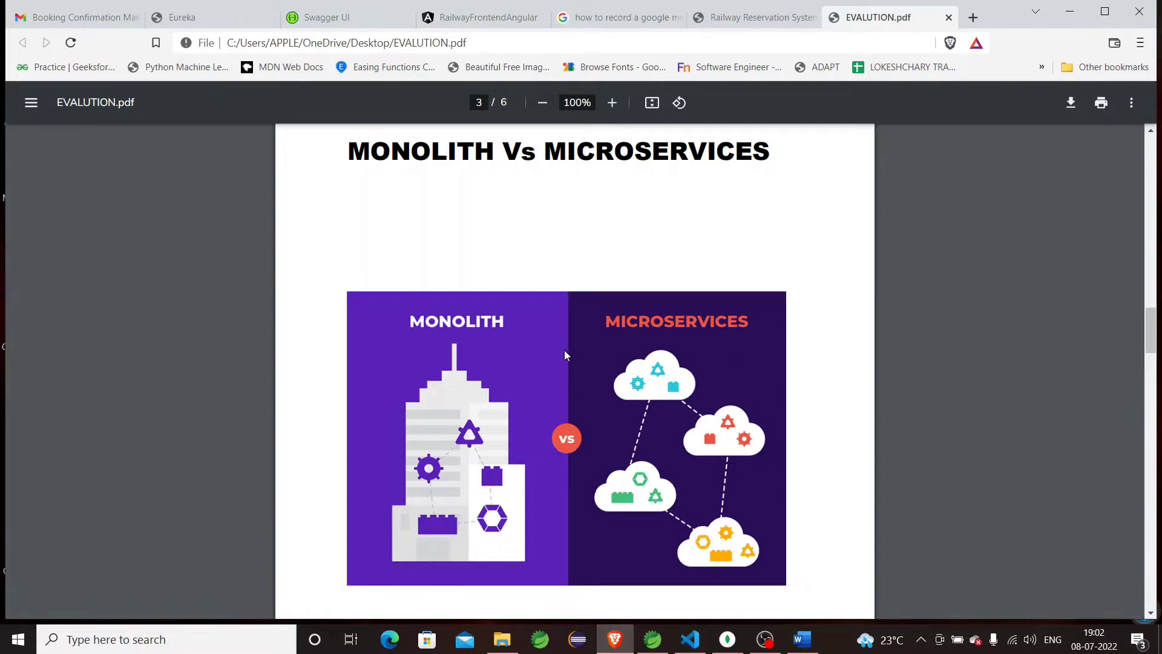
{"action": "scroll", "coordinate": [564, 351], "scroll_direction": "down", "scroll_amount": 1}
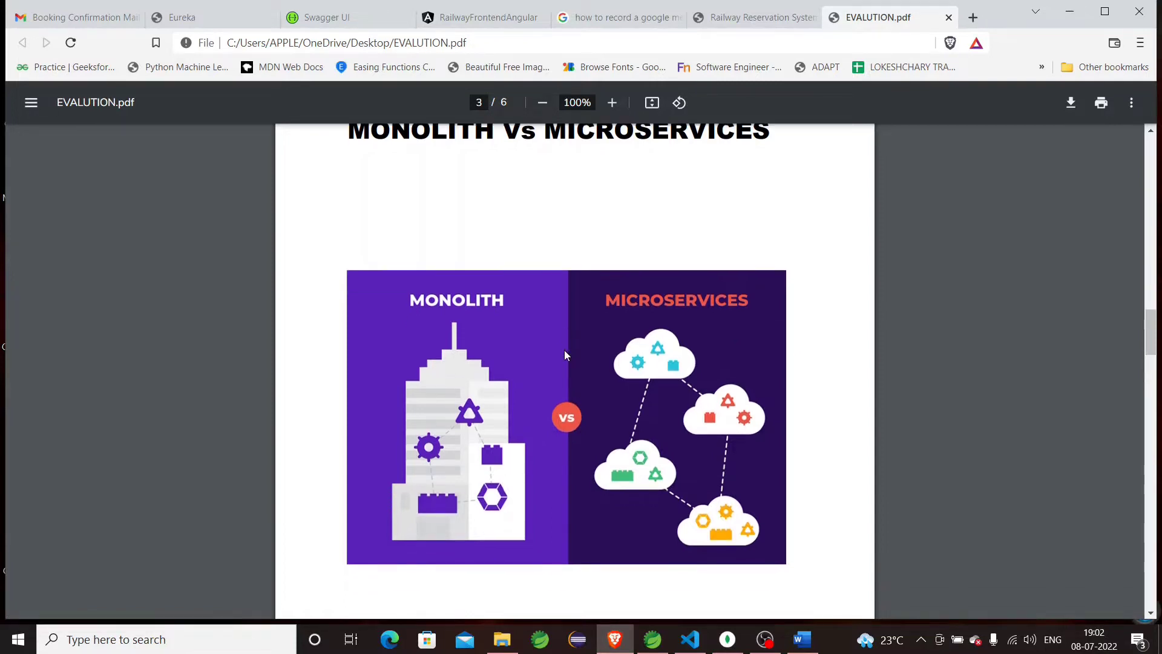
{"action": "scroll", "coordinate": [564, 351], "scroll_direction": "down", "scroll_amount": 1}
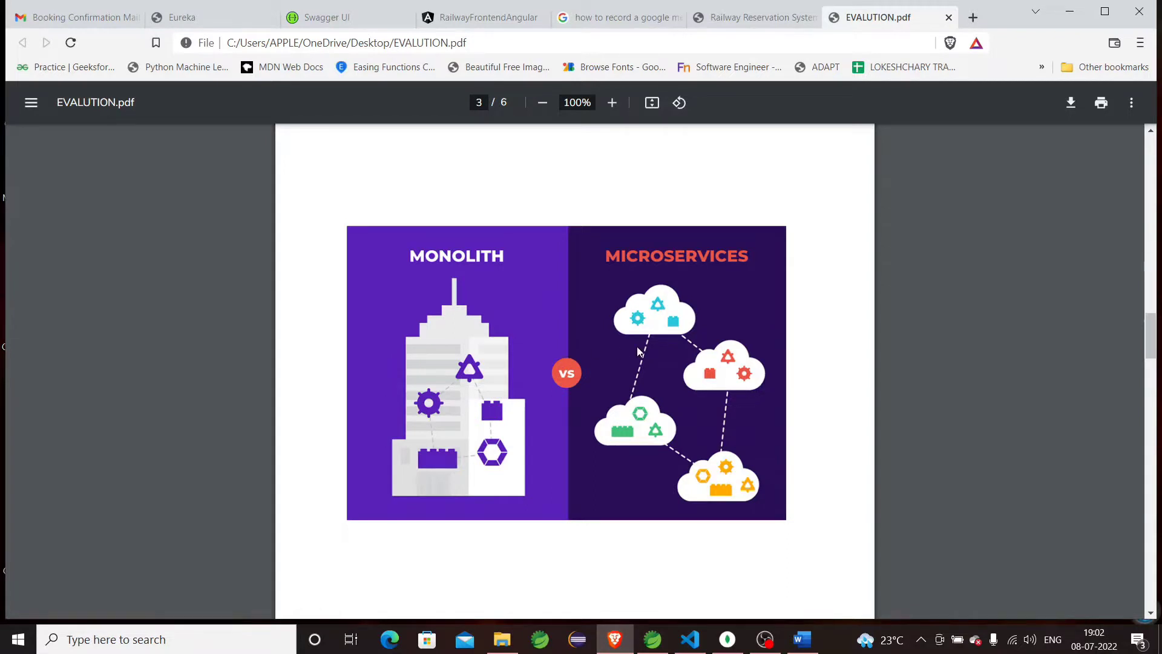
{"action": "scroll", "coordinate": [638, 349], "scroll_direction": "down", "scroll_amount": 2}
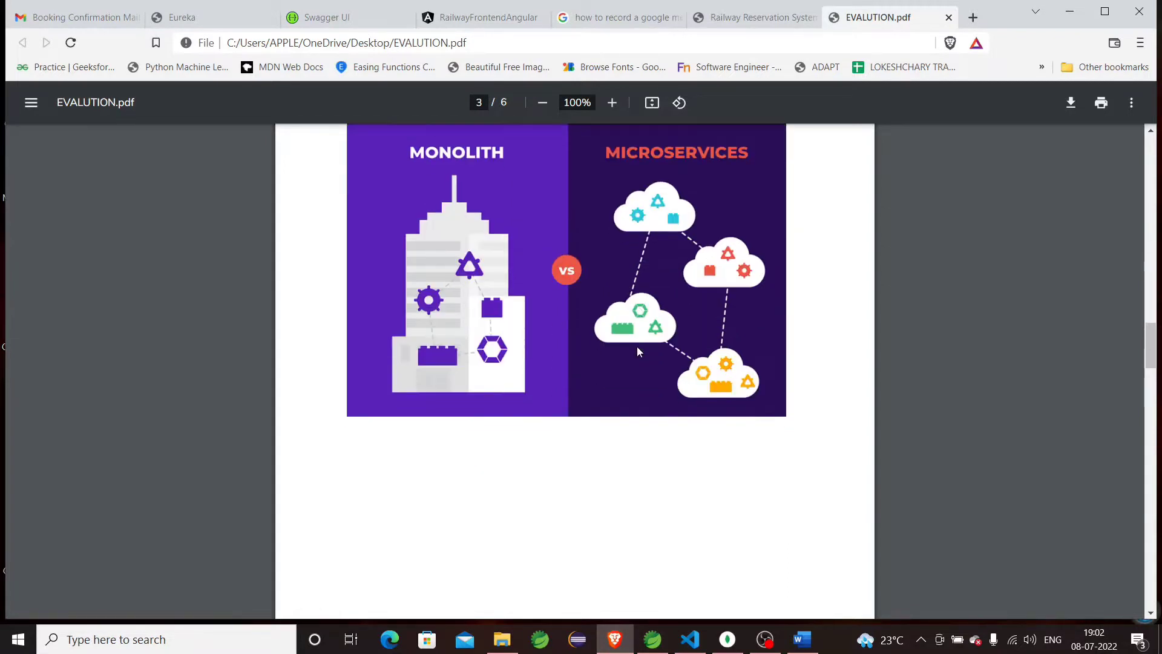
{"action": "scroll", "coordinate": [638, 349], "scroll_direction": "up", "scroll_amount": 1}
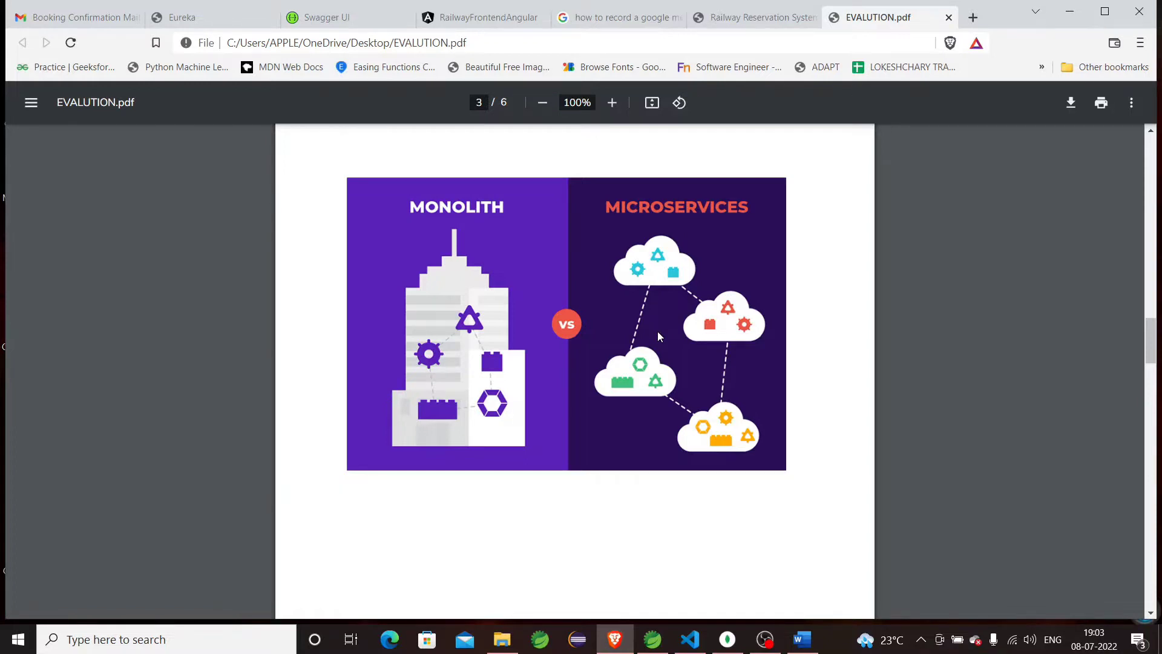
{"action": "scroll", "coordinate": [658, 336], "scroll_direction": "down", "scroll_amount": 10}
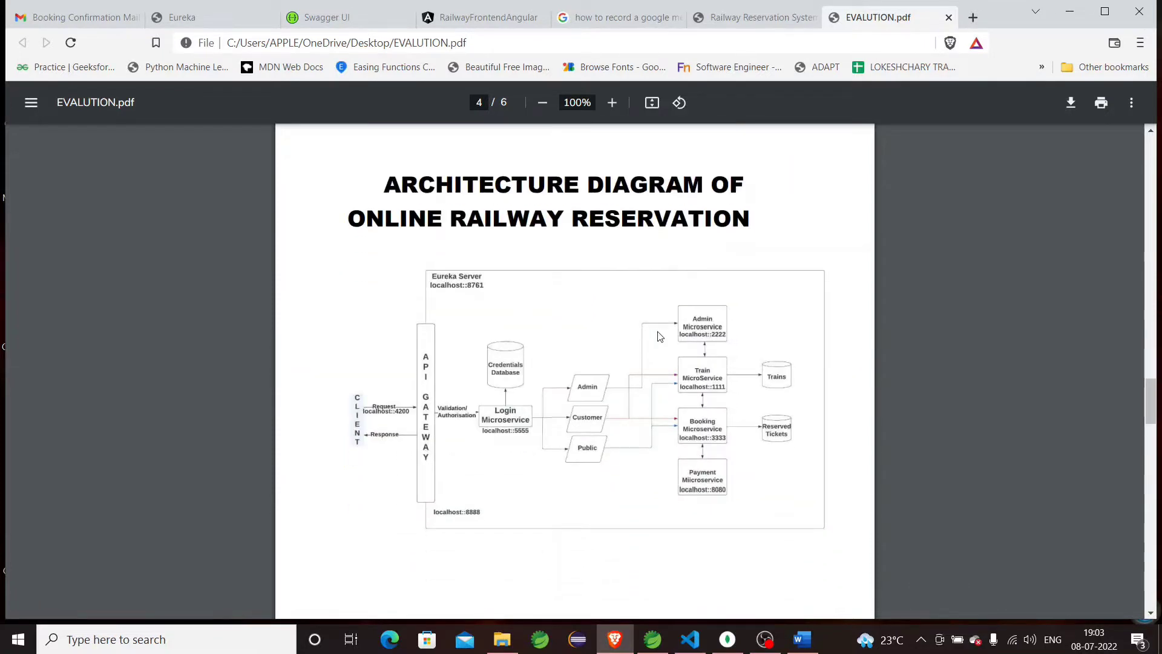
{"action": "scroll", "coordinate": [660, 337], "scroll_direction": "down", "scroll_amount": 1}
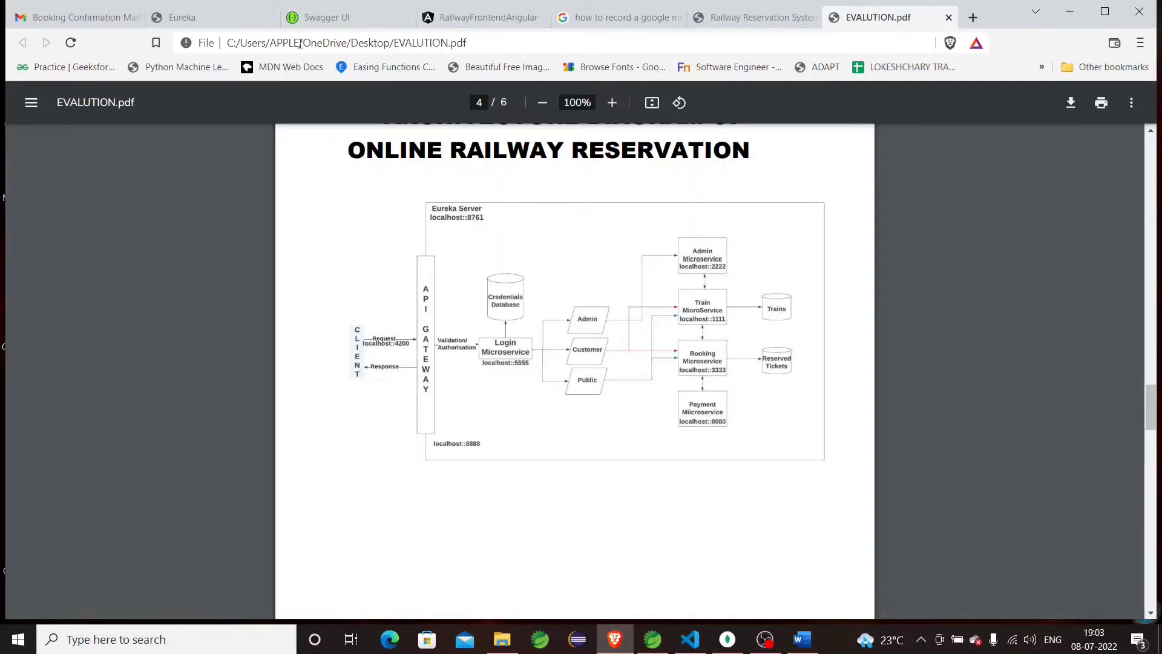
Show the Eureka dashboard at localhost:8761 with admin, booking, gateway, payment, security and train UP.
{"action": "left_click", "coordinate": [220, 16]}
{"action": "scroll", "coordinate": [340, 293], "scroll_direction": "up", "scroll_amount": 3}
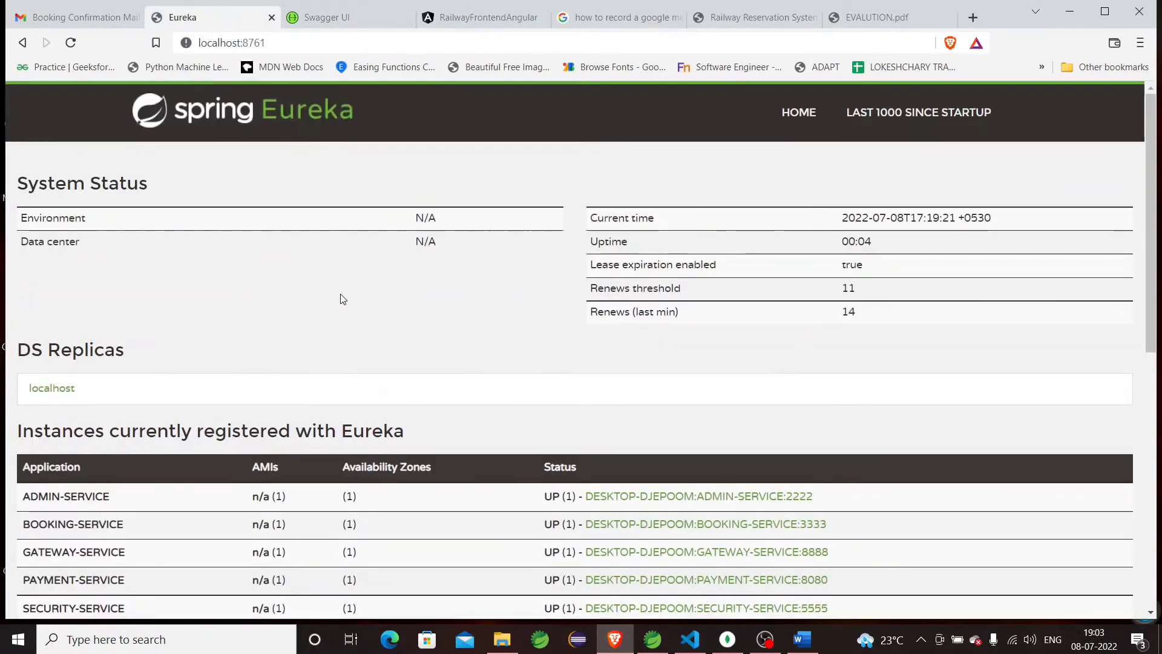
{"action": "scroll", "coordinate": [340, 293], "scroll_direction": "down", "scroll_amount": 2}
{"action": "scroll", "coordinate": [342, 293], "scroll_direction": "down", "scroll_amount": 1}
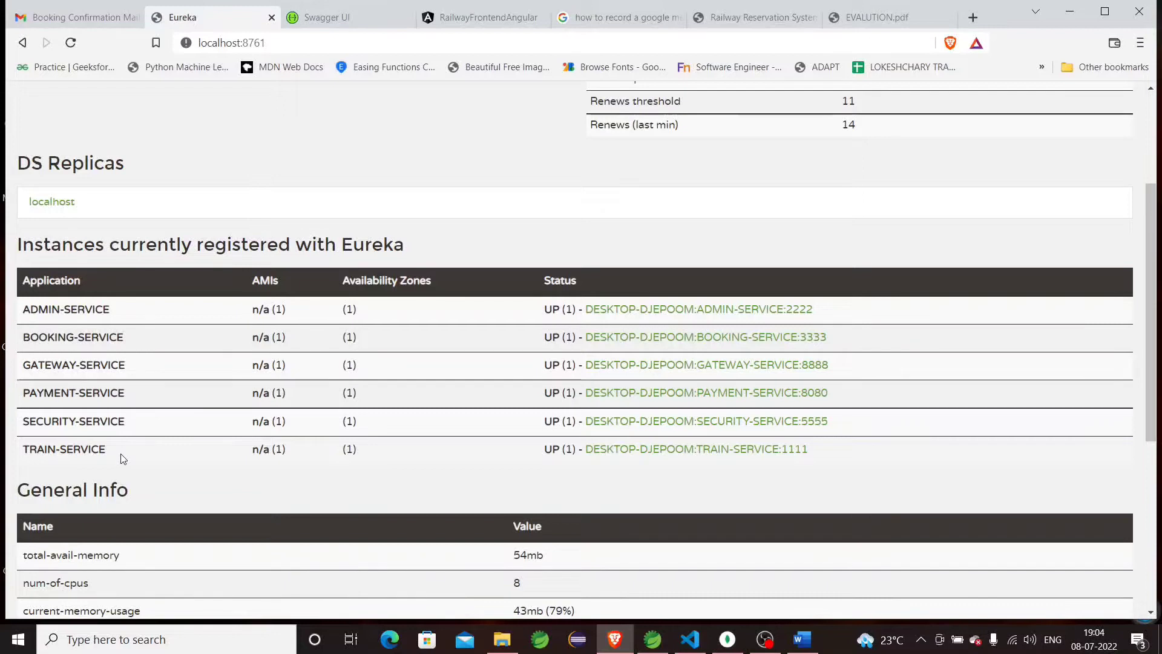
On the GoTrains home page, expand the 'What are the Advantages of Online Rail booking?' FAQ.
{"action": "left_click", "coordinate": [464, 18]}
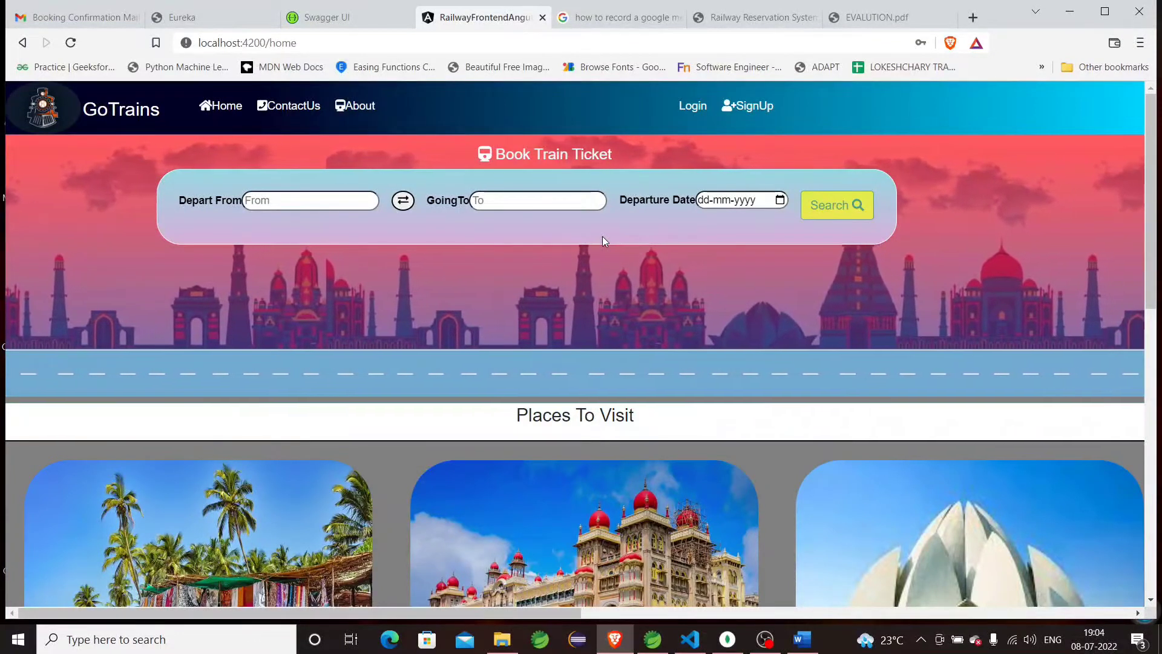
{"action": "scroll", "coordinate": [678, 308], "scroll_direction": "down", "scroll_amount": 5}
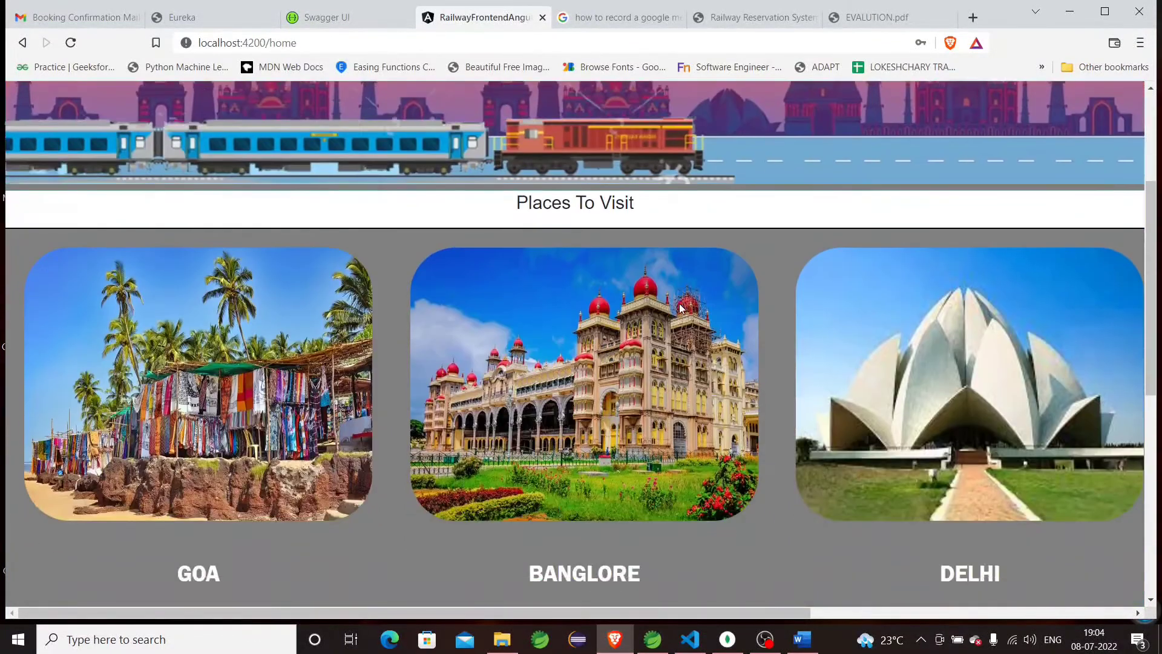
{"action": "scroll", "coordinate": [668, 304], "scroll_direction": "down", "scroll_amount": 4}
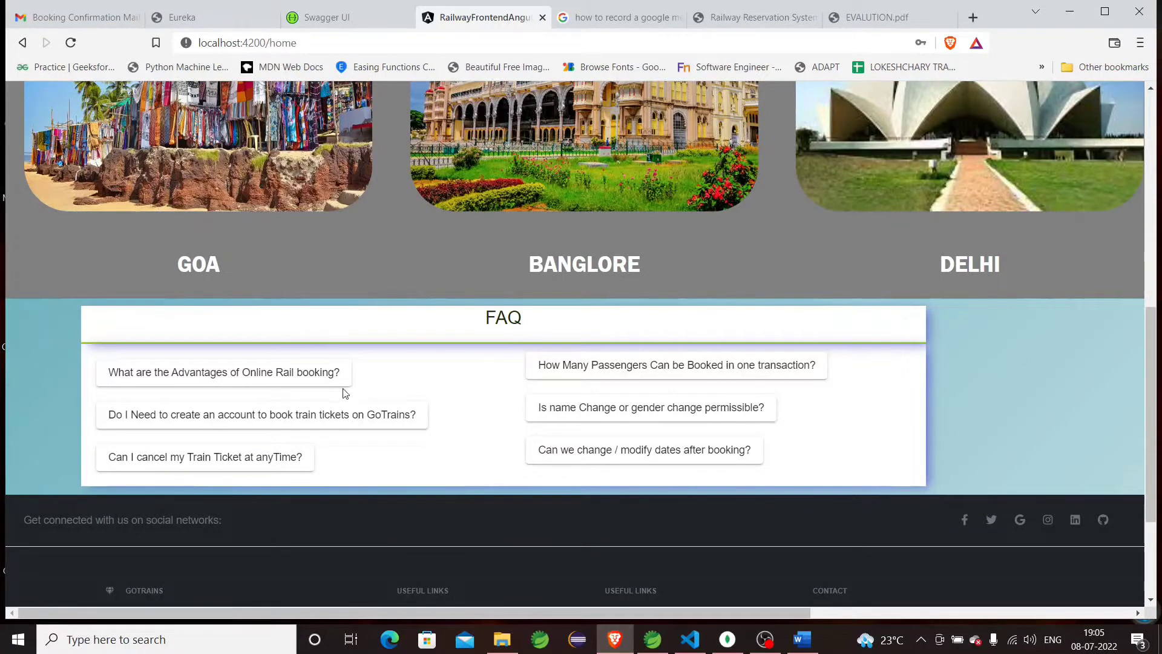
{"action": "left_click", "coordinate": [291, 373]}
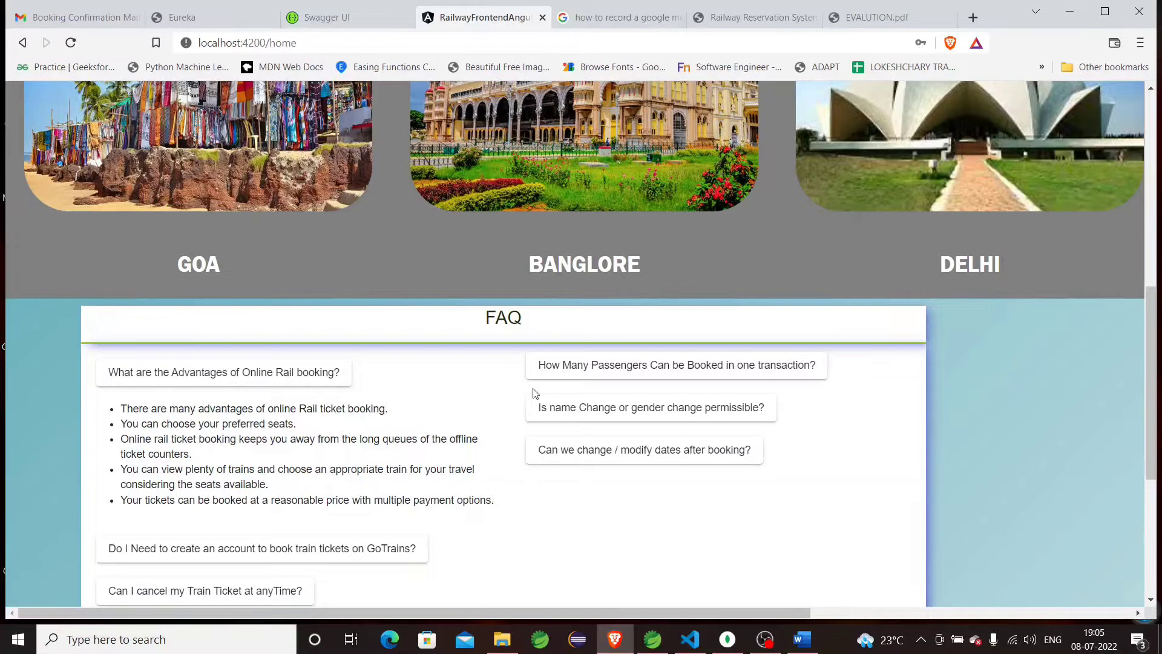
{"action": "scroll", "coordinate": [534, 394], "scroll_direction": "down", "scroll_amount": 5}
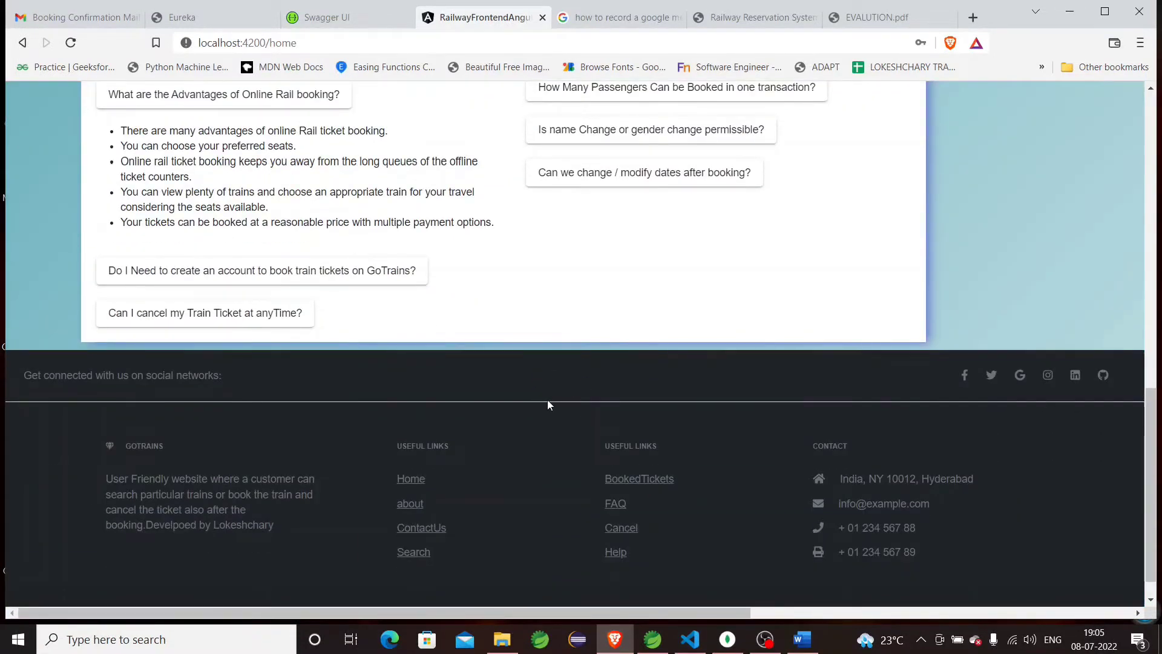
{"action": "scroll", "coordinate": [549, 404], "scroll_direction": "down", "scroll_amount": 1}
{"action": "scroll", "coordinate": [550, 405], "scroll_direction": "up", "scroll_amount": 15}
{"action": "scroll", "coordinate": [549, 404], "scroll_direction": "up", "scroll_amount": 1}
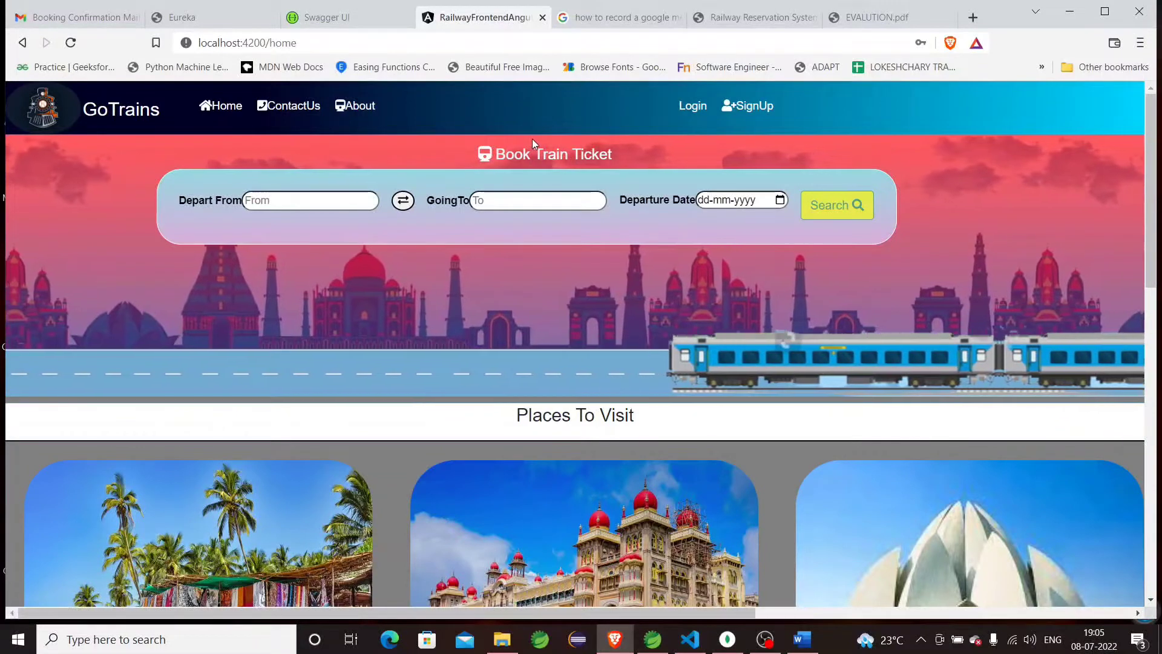
Set the route from Hyderabad to Mumbai, swapping the stations and back.
{"action": "left_click", "coordinate": [357, 202]}
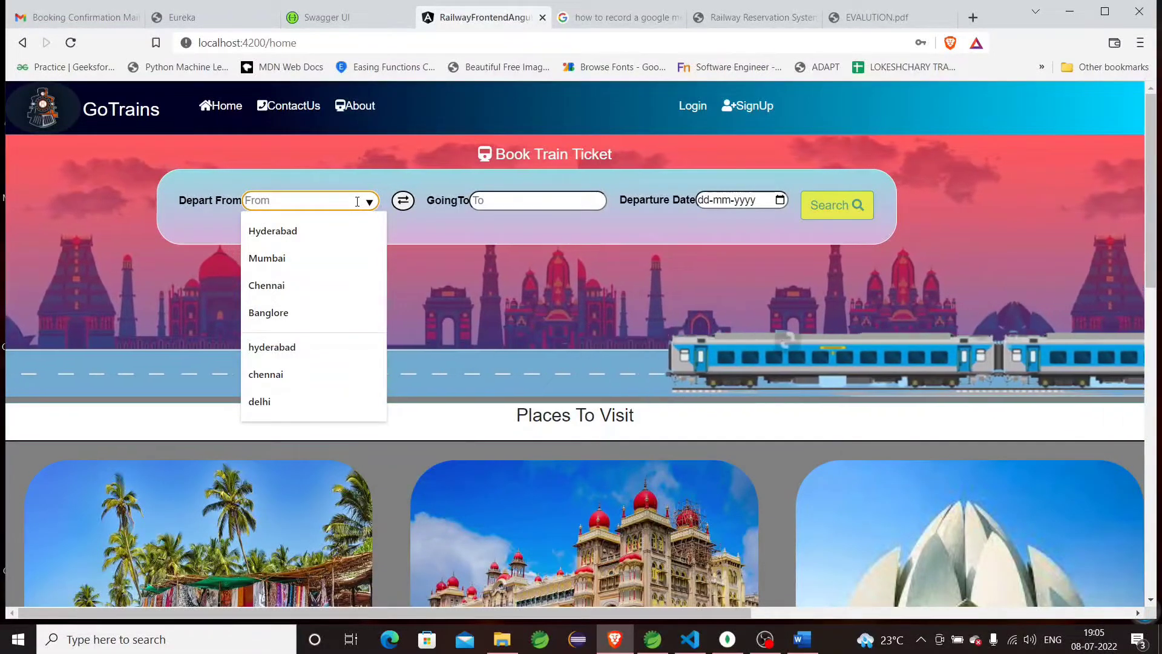
{"action": "left_click", "coordinate": [338, 229]}
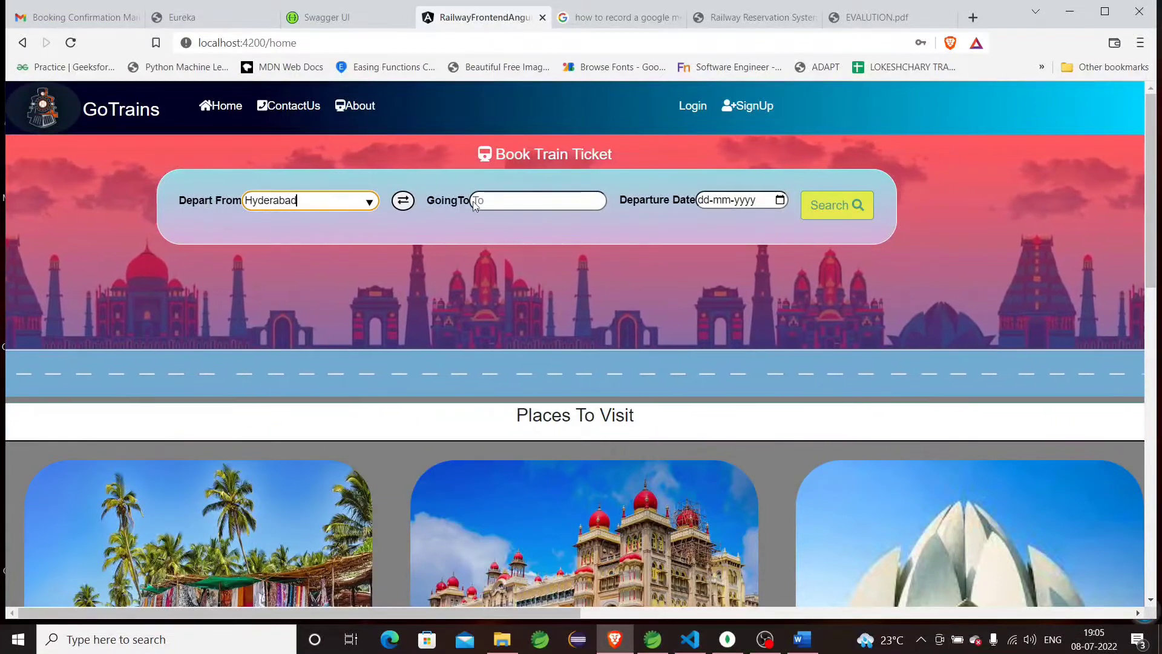
{"action": "left_click", "coordinate": [544, 201]}
{"action": "left_click", "coordinate": [645, 232]}
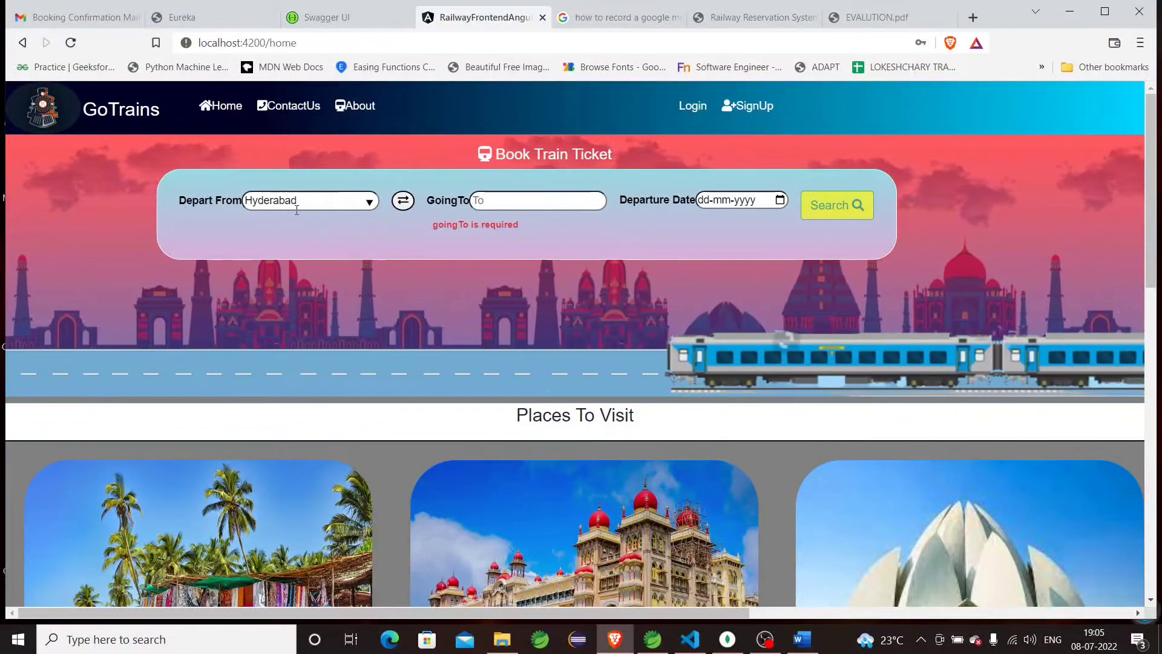
{"action": "left_click", "coordinate": [475, 199]}
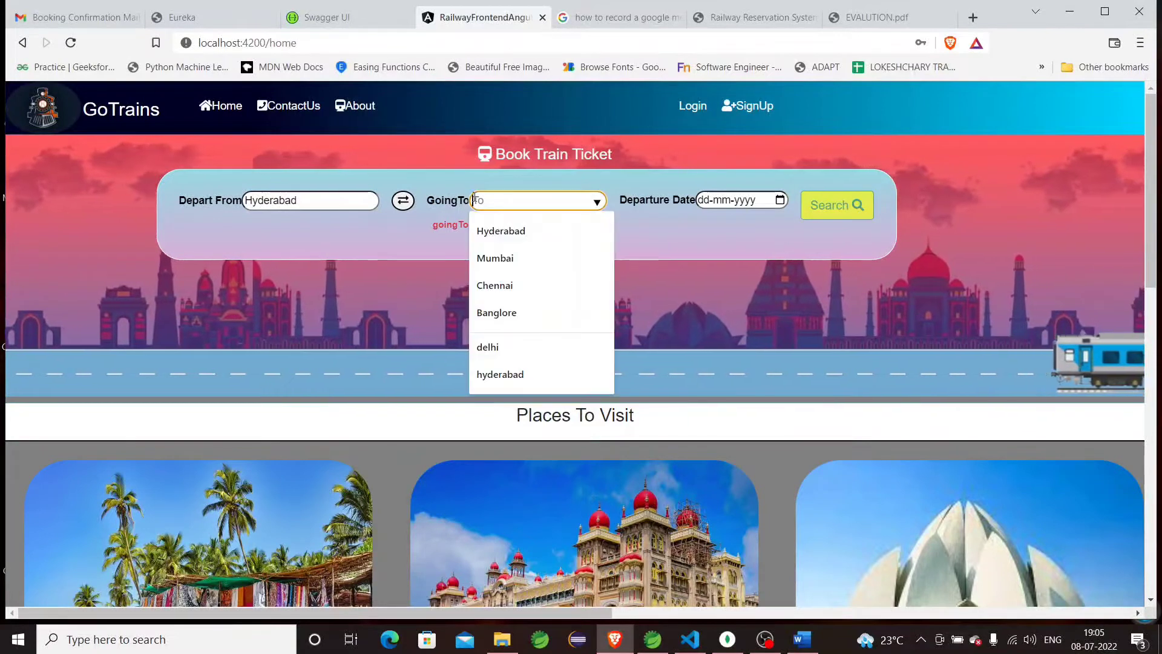
{"action": "left_click", "coordinate": [509, 259]}
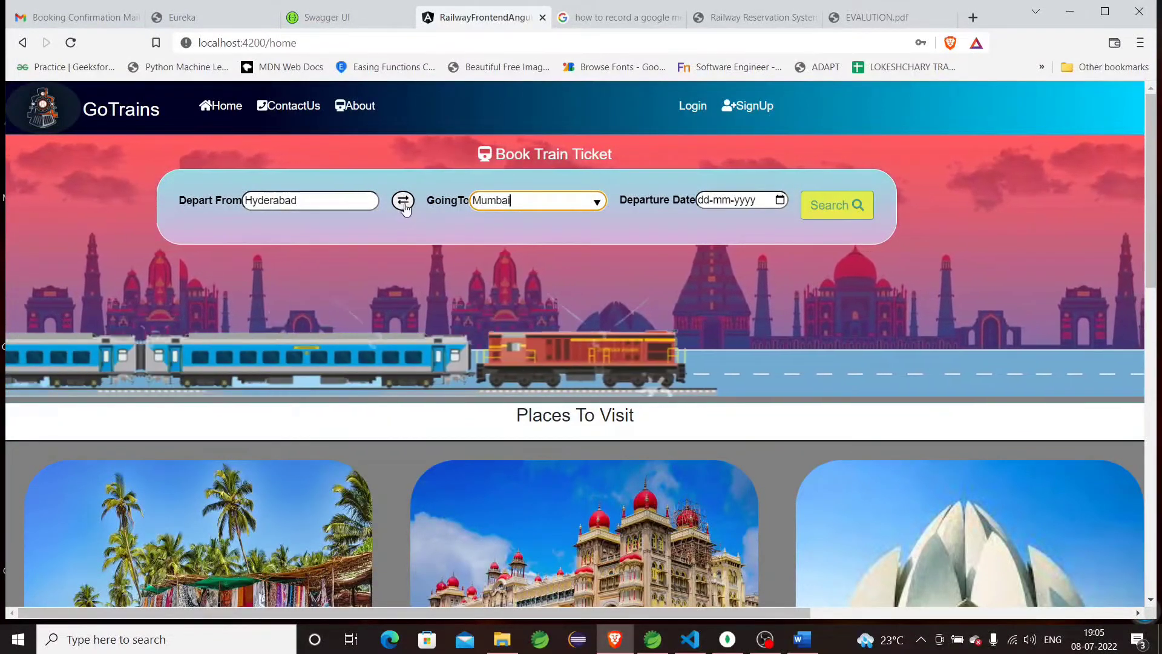
{"action": "left_click", "coordinate": [404, 204]}
{"action": "left_click", "coordinate": [403, 204]}
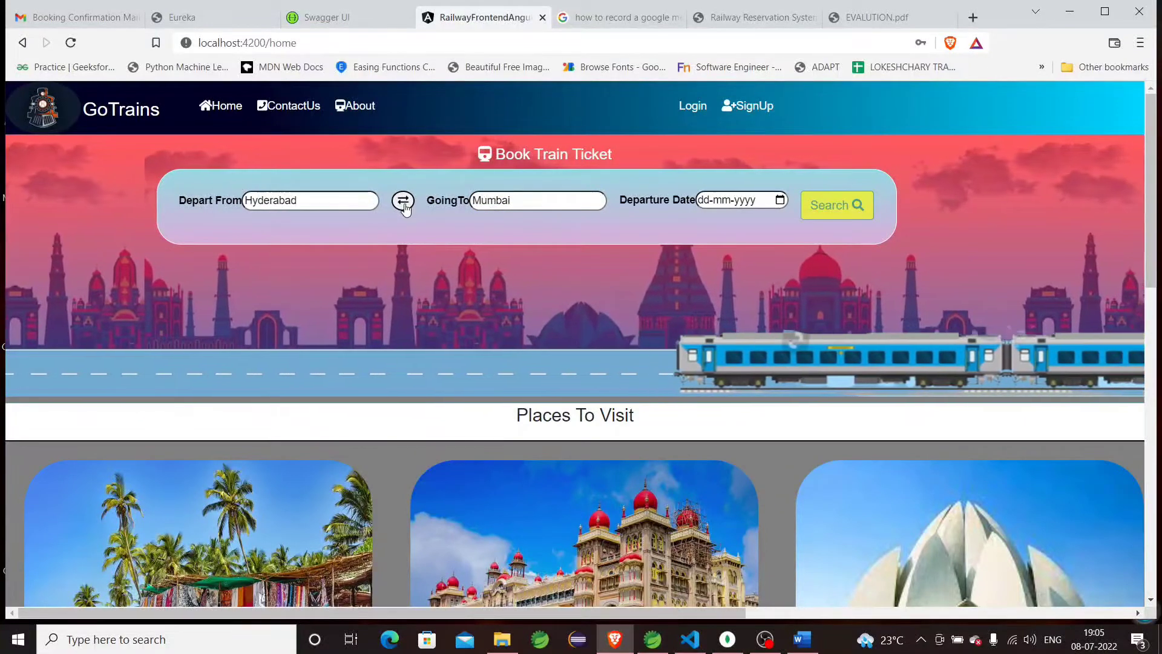
Pick 9 July 2022 as the departure date and search for trains.
{"action": "left_click", "coordinate": [781, 201]}
{"action": "left_click", "coordinate": [780, 200]}
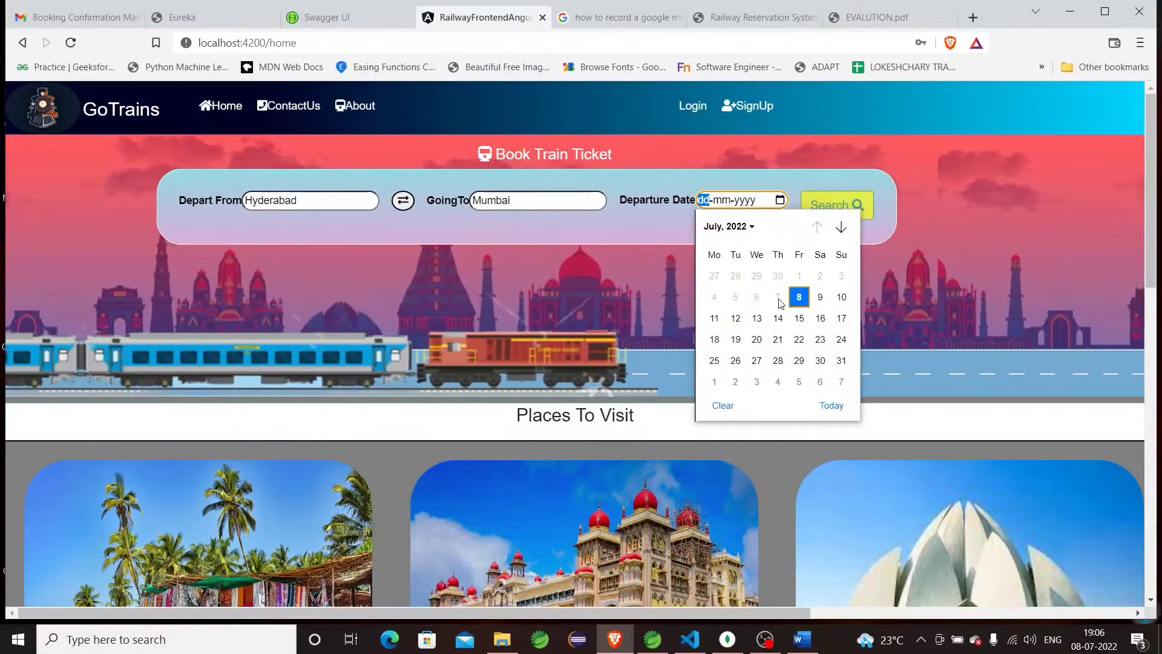
{"action": "left_click", "coordinate": [812, 296]}
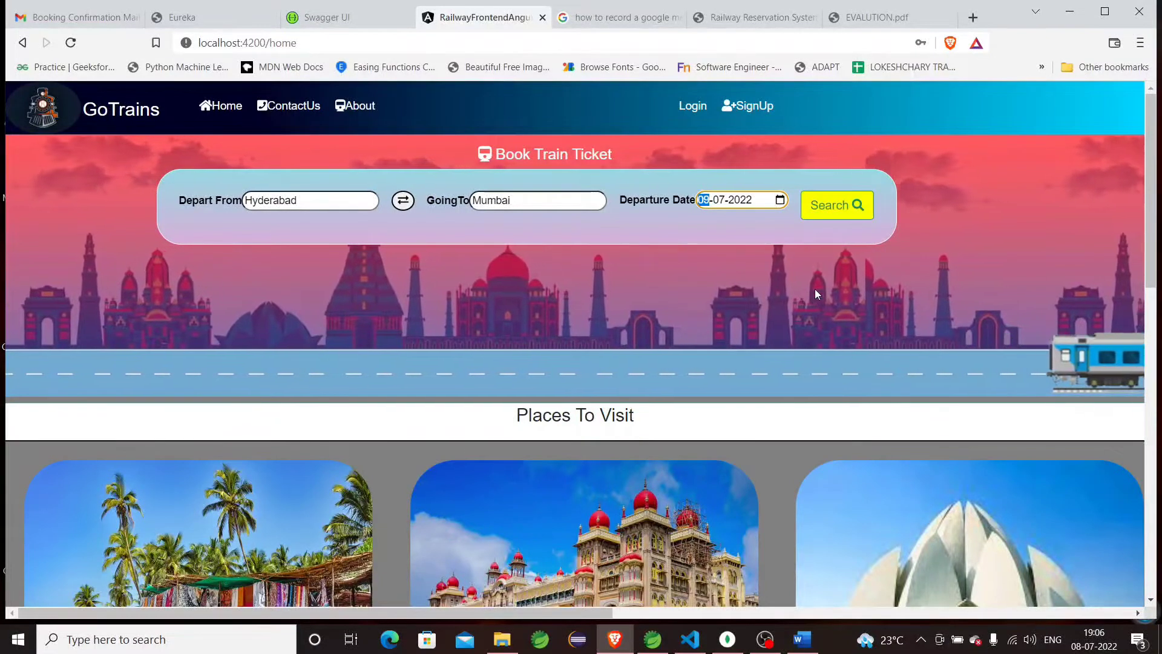
{"action": "left_click", "coordinate": [839, 216]}
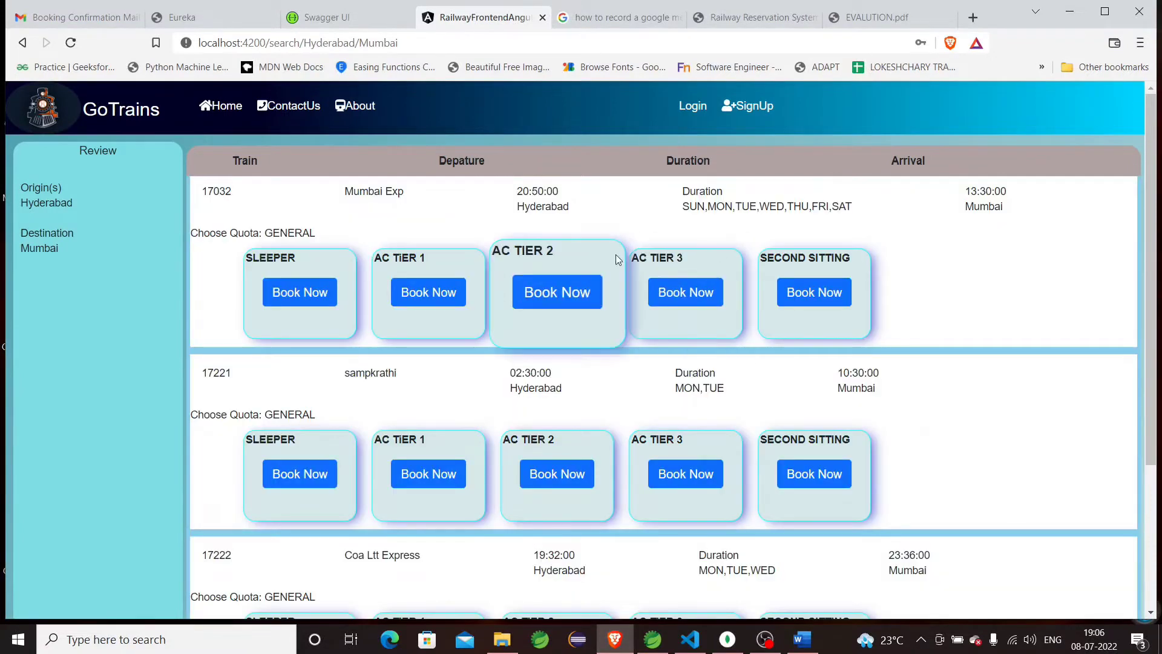
{"action": "scroll", "coordinate": [709, 261], "scroll_direction": "down", "scroll_amount": 3}
{"action": "scroll", "coordinate": [710, 262], "scroll_direction": "up", "scroll_amount": 3}
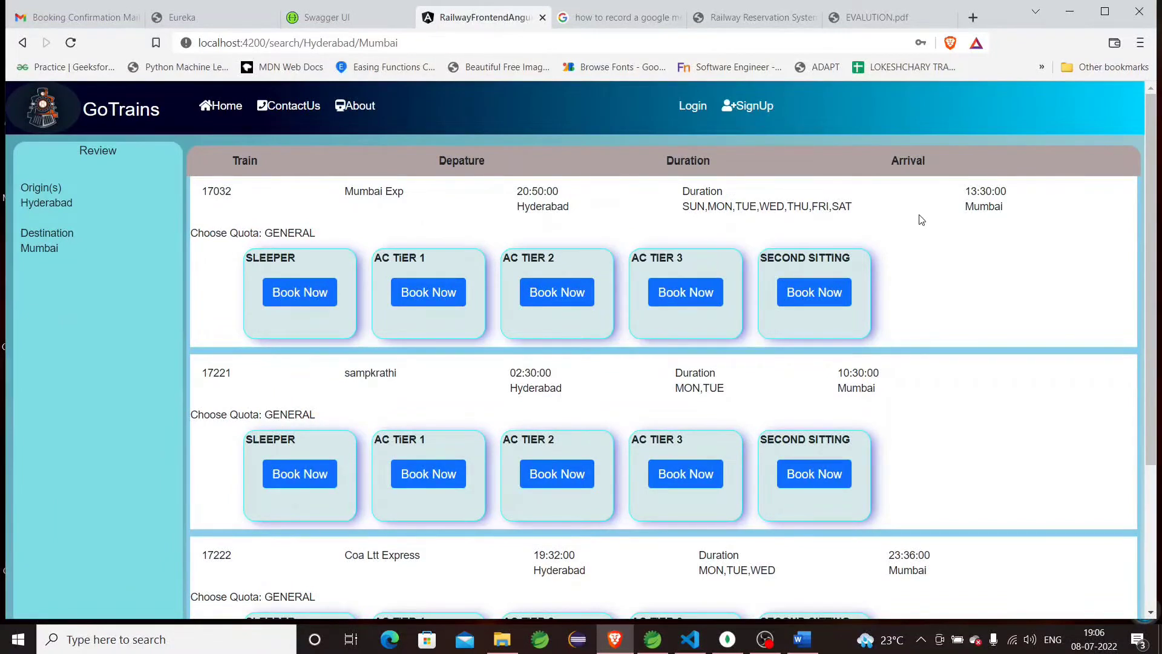
{"action": "scroll", "coordinate": [920, 219], "scroll_direction": "down", "scroll_amount": 1}
{"action": "scroll", "coordinate": [920, 219], "scroll_direction": "up", "scroll_amount": 1}
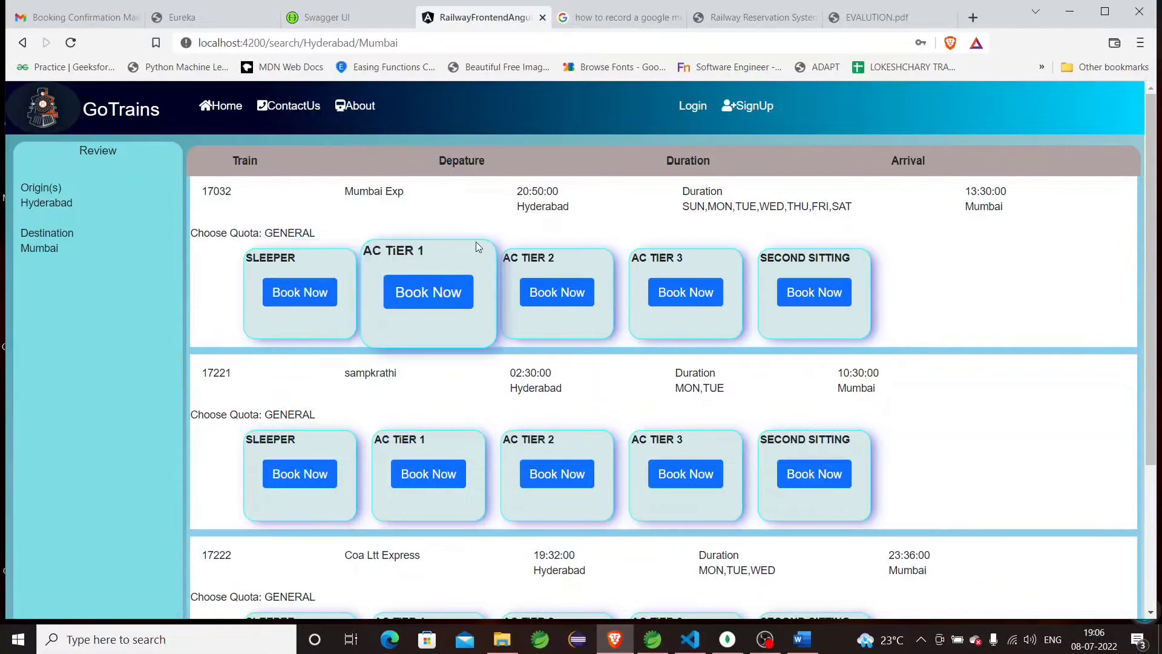
Try to book a SLEEPER seat on train 17032, which leads to the login form.
{"action": "left_click", "coordinate": [286, 295]}
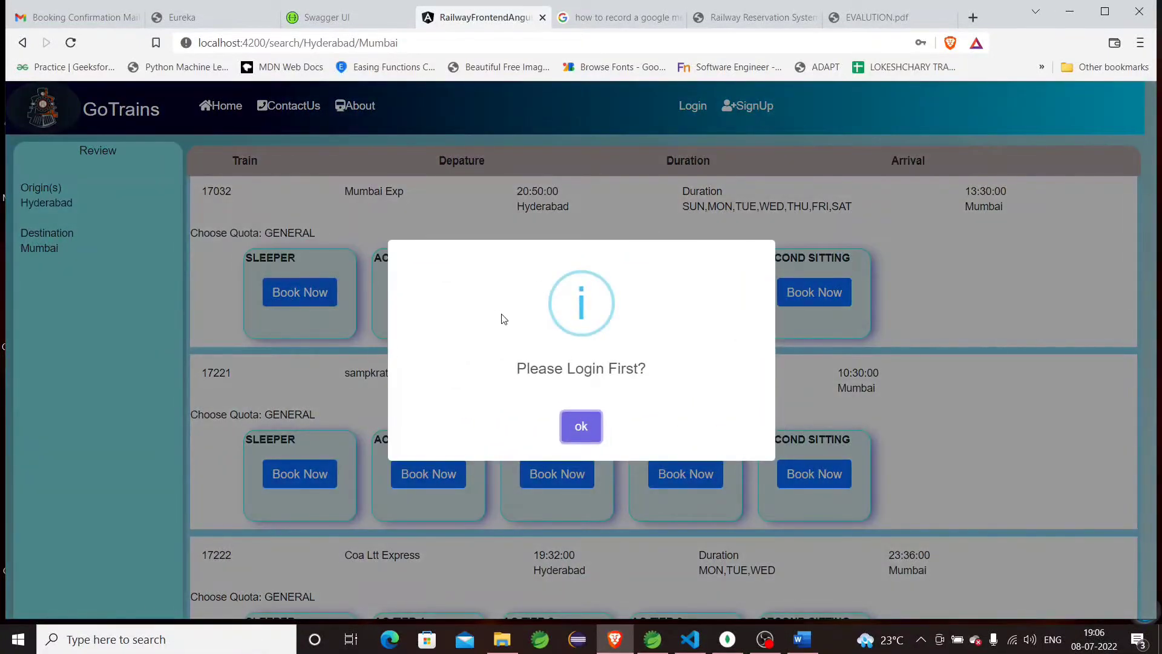
{"action": "left_click", "coordinate": [596, 425]}
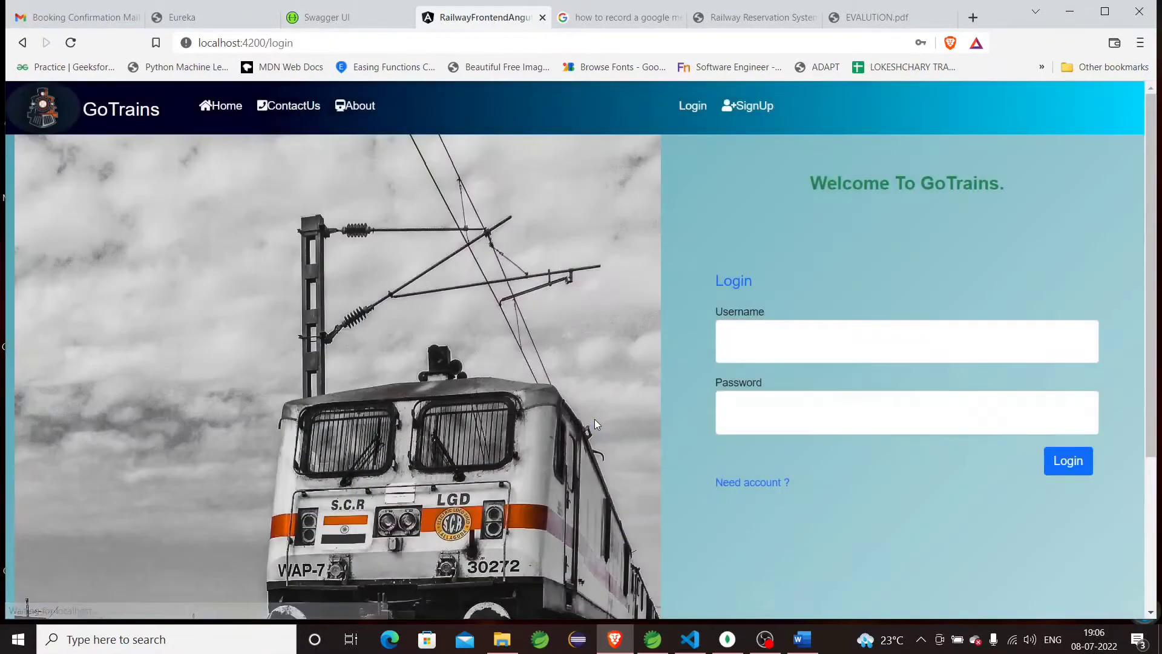
{"action": "left_click", "coordinate": [747, 329]}
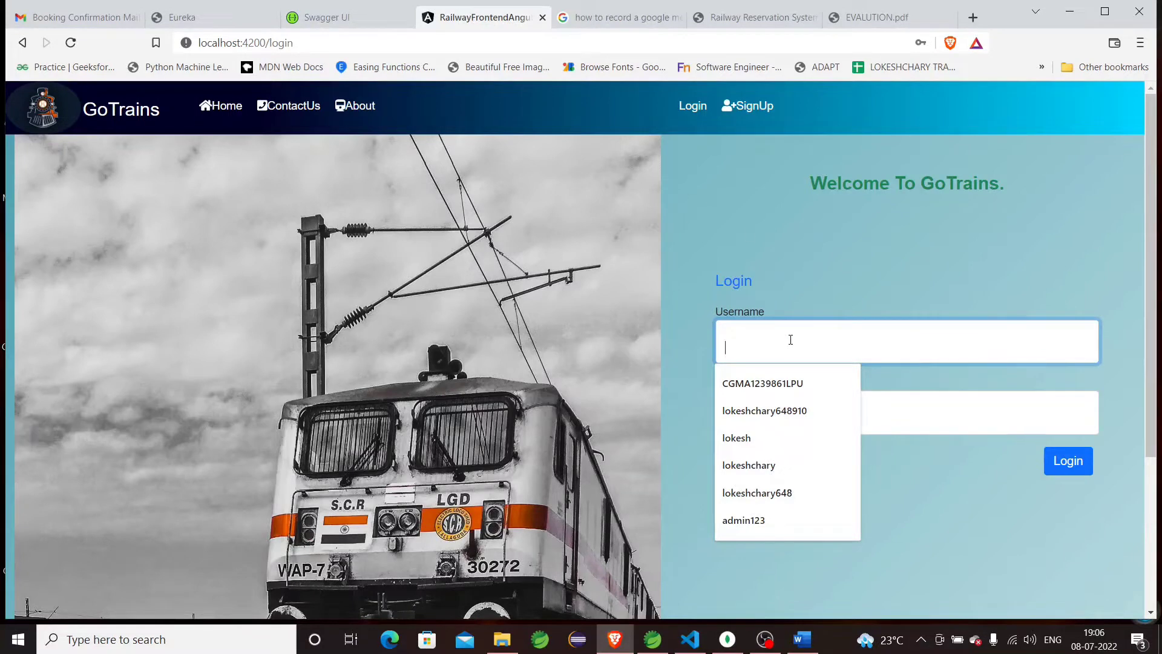
{"action": "left_click", "coordinate": [744, 106]}
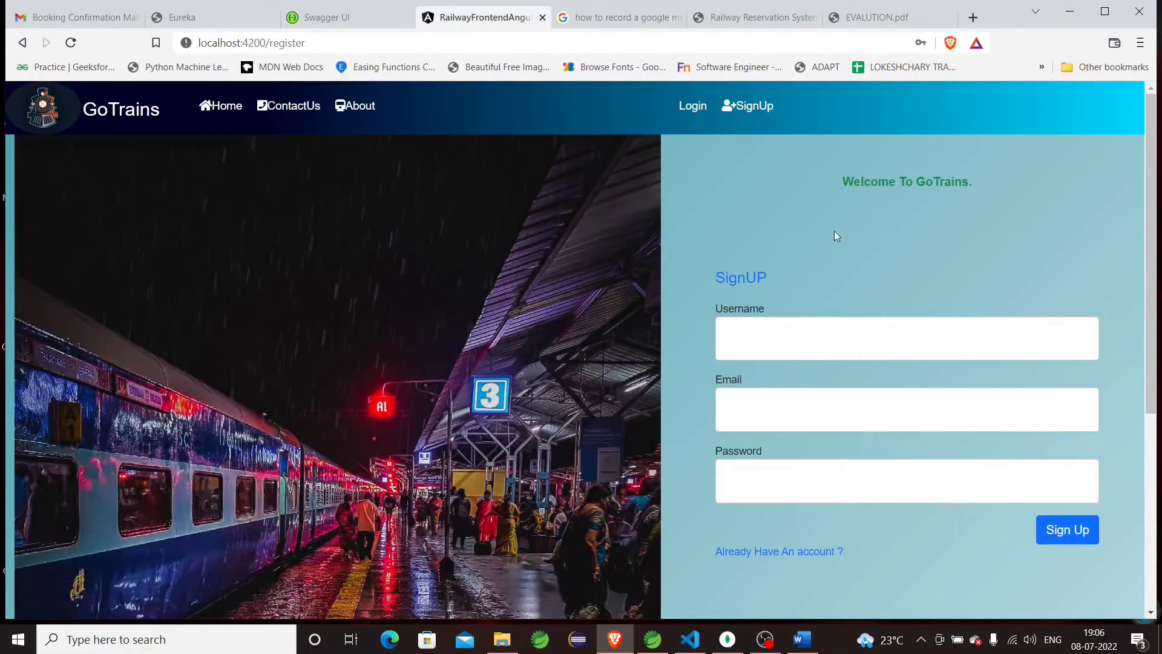
{"action": "left_click", "coordinate": [692, 105]}
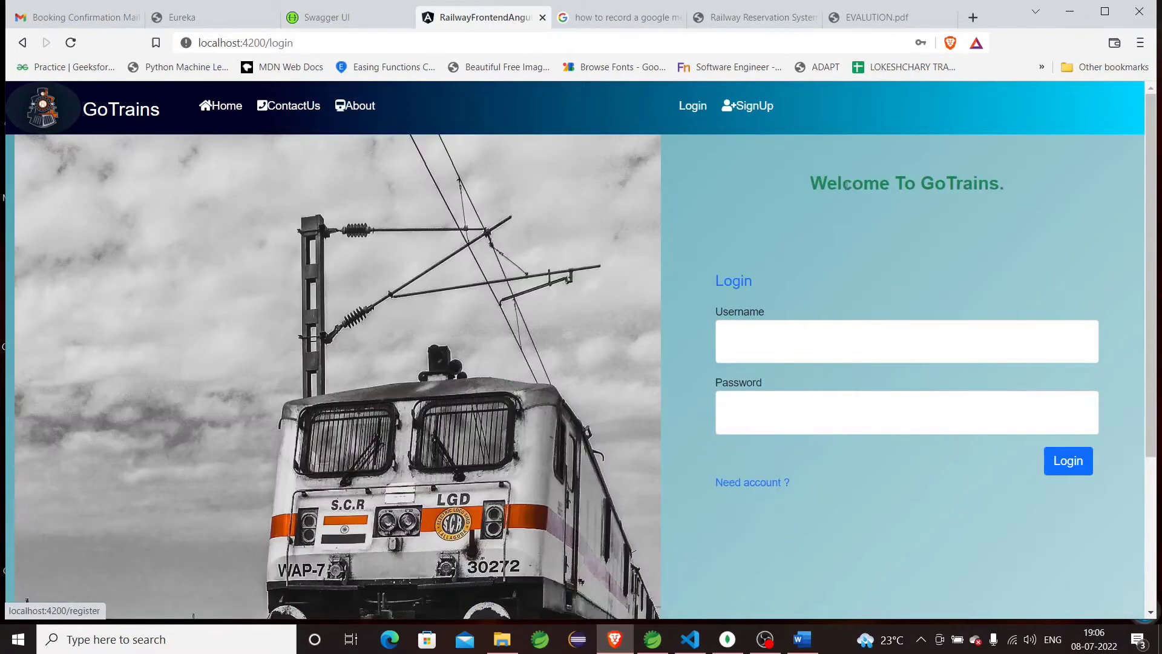
Log in with the saved username and the account password.
{"action": "left_click", "coordinate": [779, 341]}
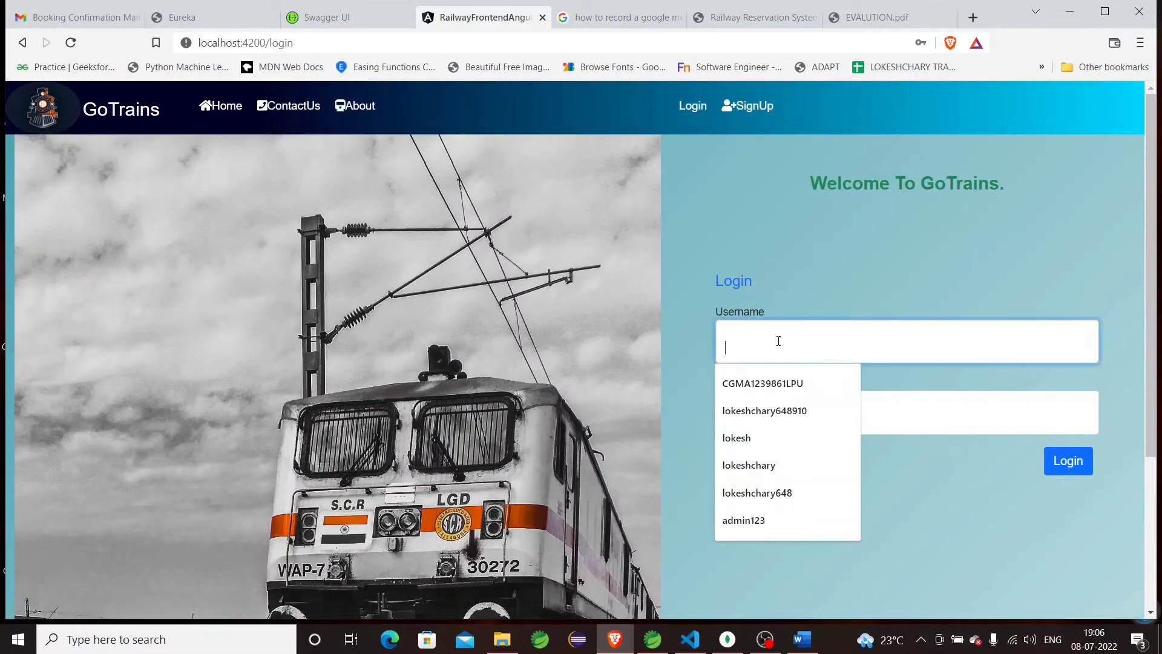
{"action": "left_click", "coordinate": [773, 491]}
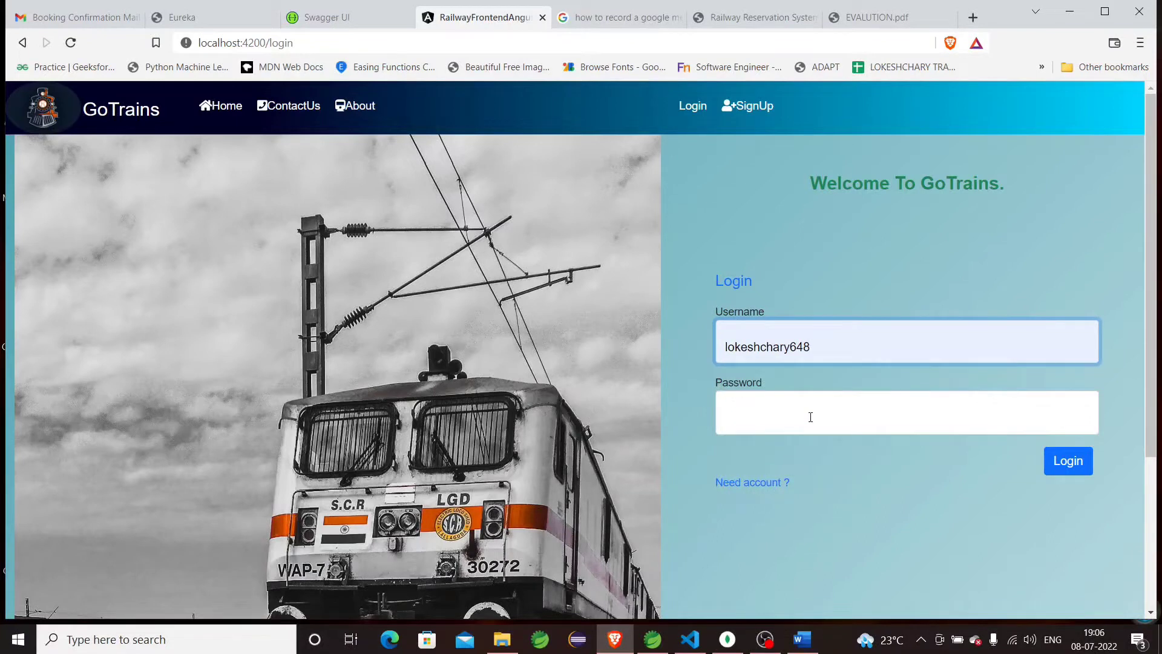
{"action": "left_click", "coordinate": [810, 417]}
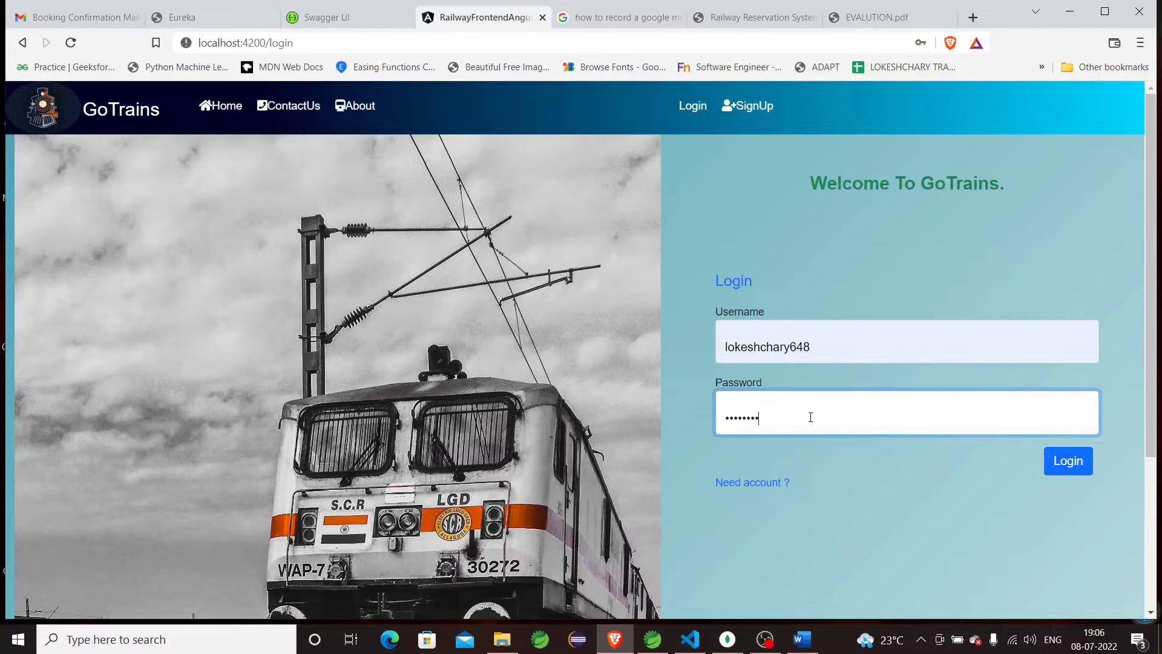
{"action": "left_click", "coordinate": [1068, 461]}
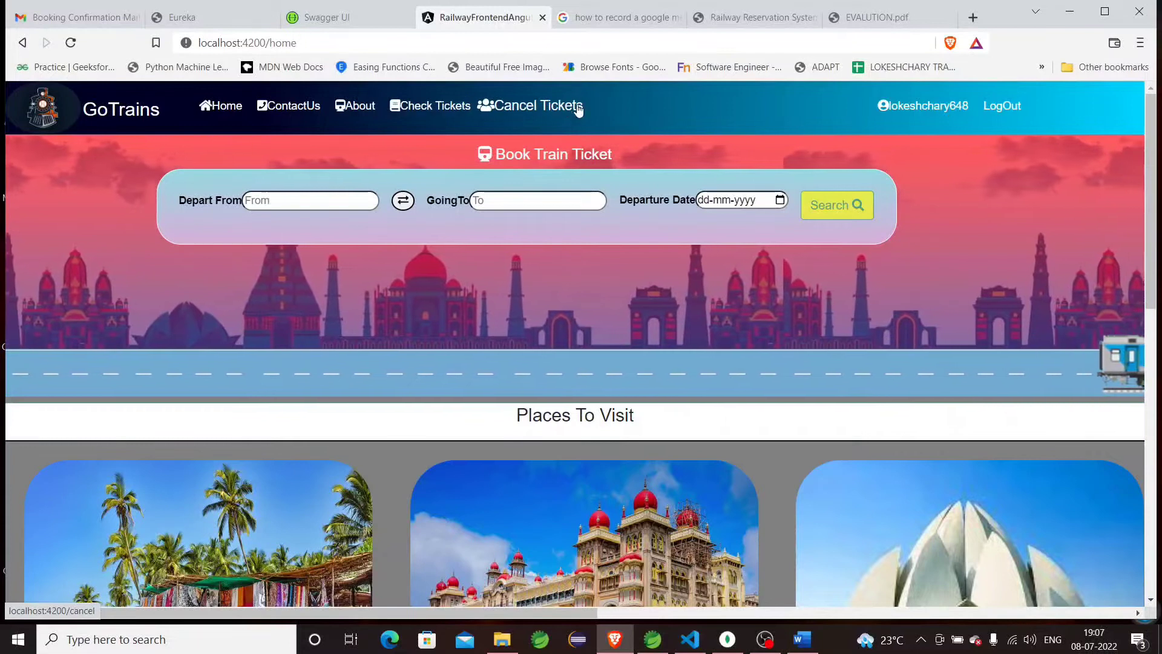
Set From to Hyderabad and GoingTo to Mumbai.
{"action": "left_click", "coordinate": [310, 195]}
{"action": "left_click", "coordinate": [310, 229]}
{"action": "left_click", "coordinate": [536, 200]}
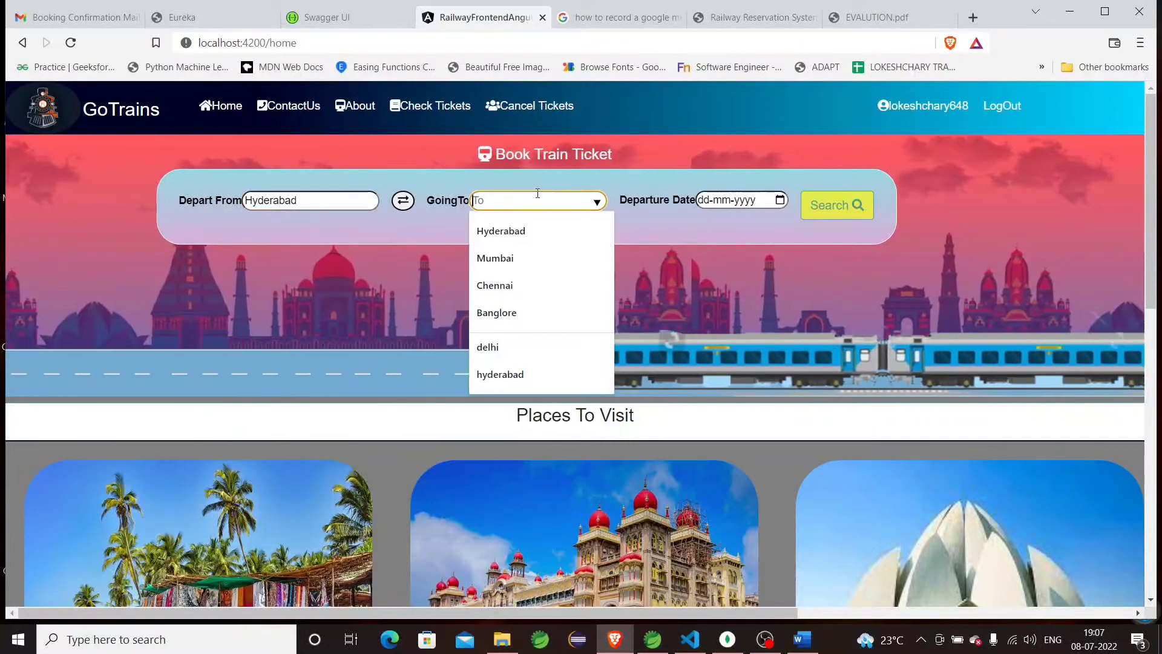
{"action": "left_click", "coordinate": [532, 257]}
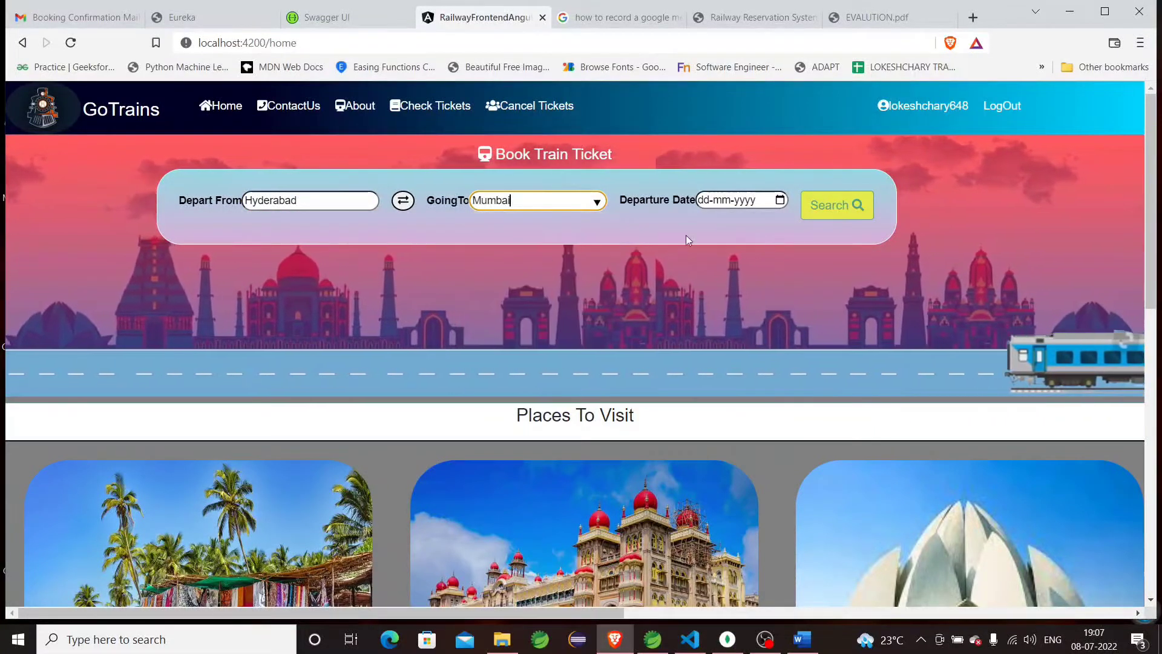
Search for trains departing 9 July 2022 and review the results list.
{"action": "left_click", "coordinate": [781, 200]}
{"action": "left_click", "coordinate": [817, 296]}
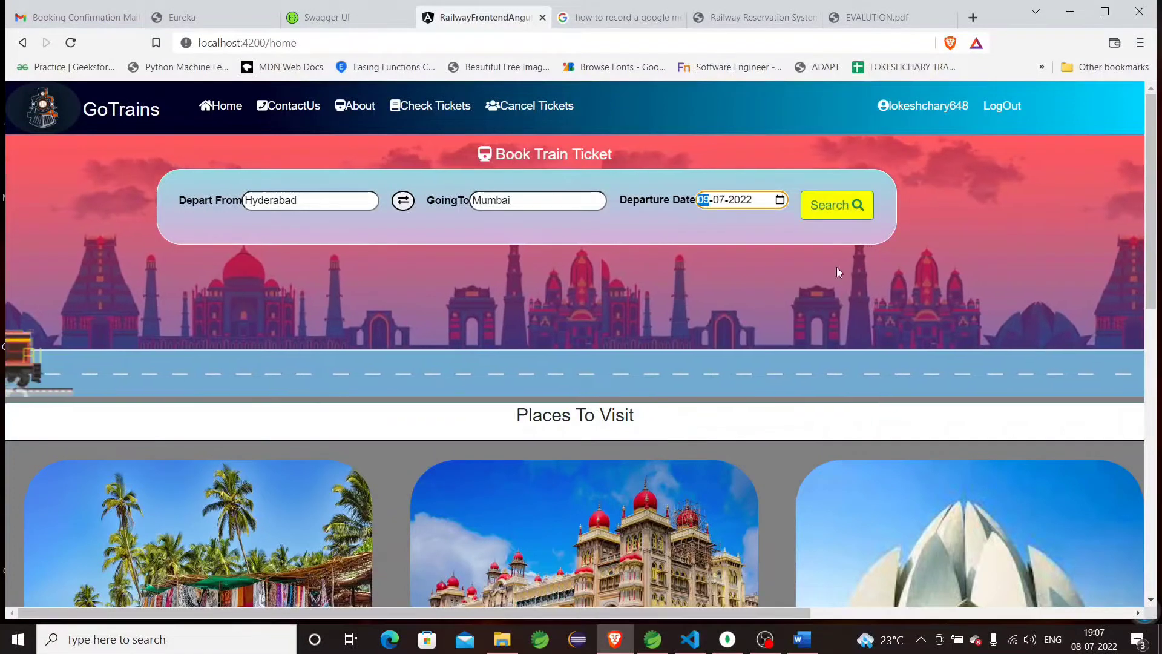
{"action": "left_click", "coordinate": [835, 206]}
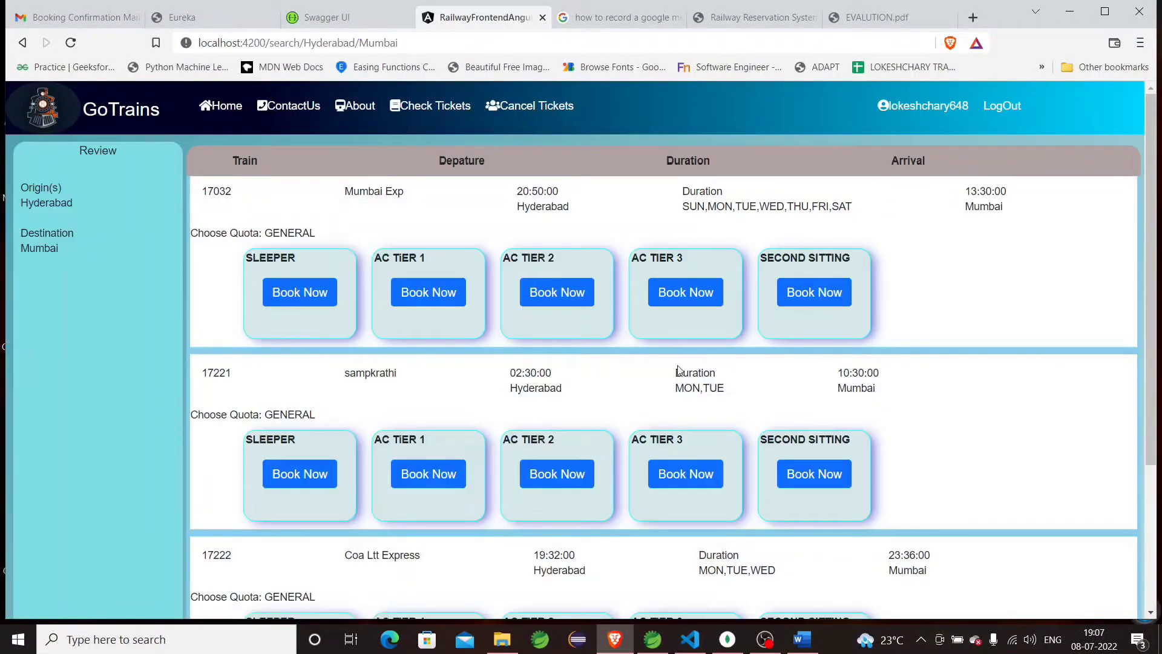
{"action": "scroll", "coordinate": [679, 371], "scroll_direction": "down", "scroll_amount": 3}
{"action": "scroll", "coordinate": [679, 370], "scroll_direction": "up", "scroll_amount": 2}
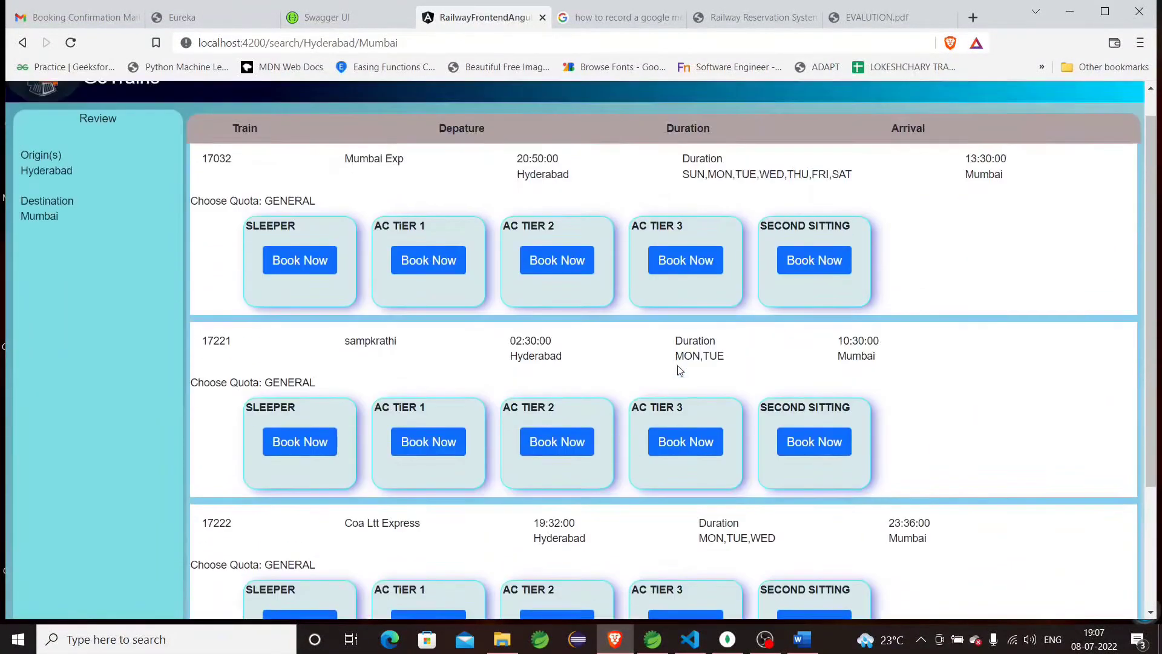
{"action": "scroll", "coordinate": [680, 370], "scroll_direction": "up", "scroll_amount": 1}
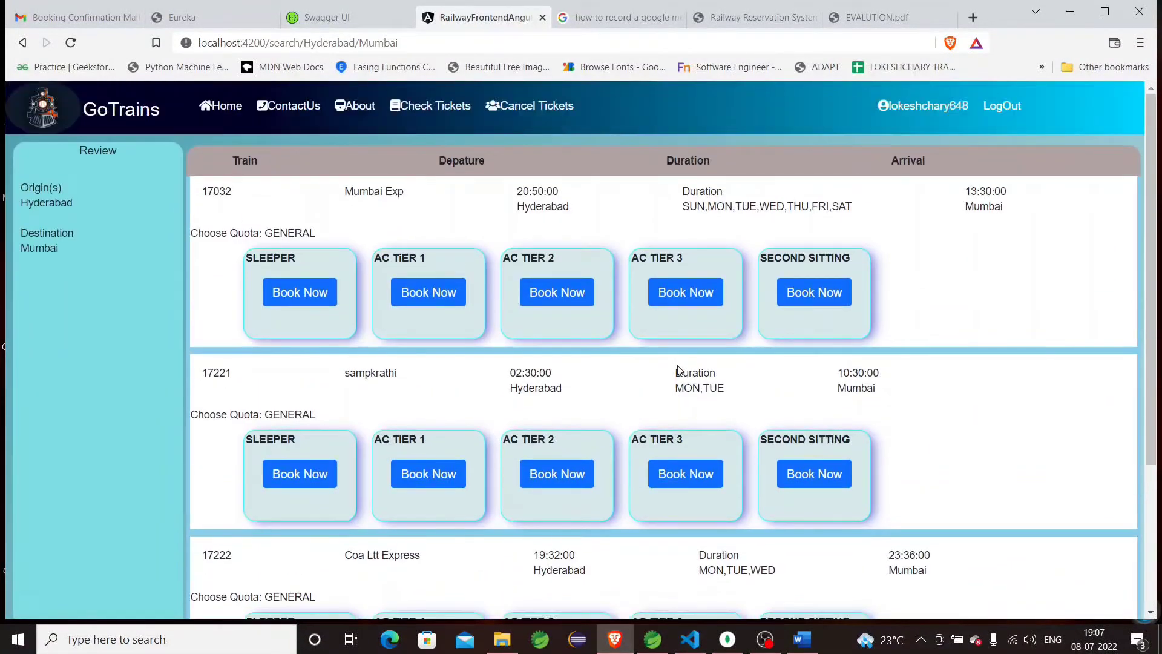
Start a SLEEPER booking on train 17032 and enter a passenger's name and age 20.
{"action": "left_click", "coordinate": [321, 302]}
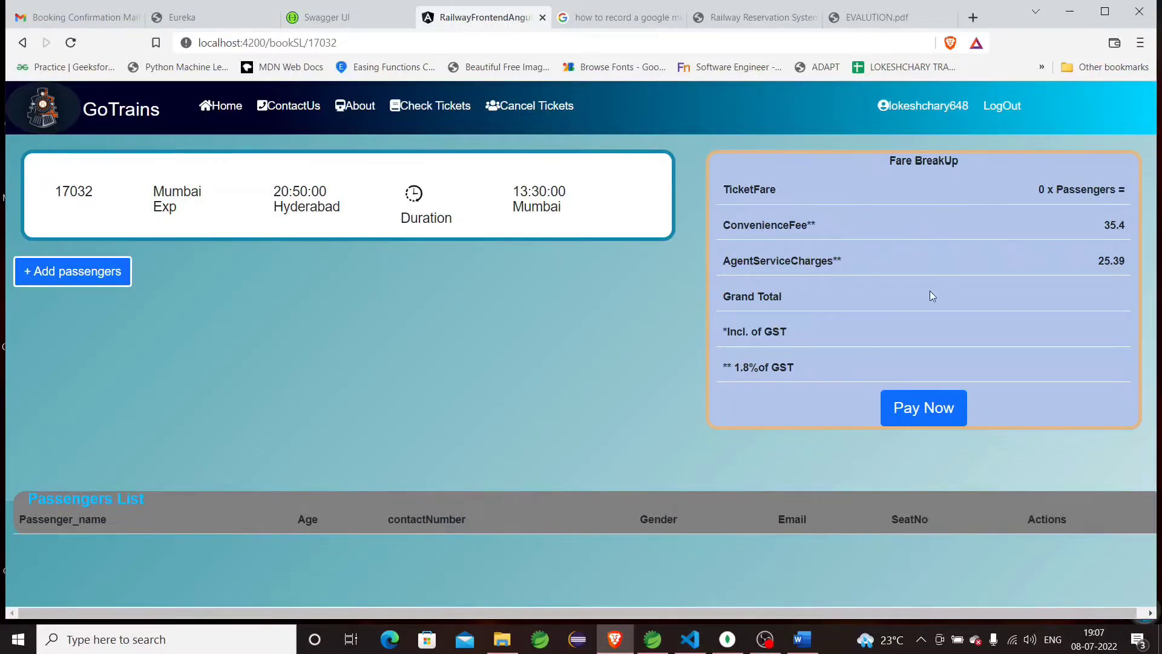
{"action": "left_click", "coordinate": [112, 279]}
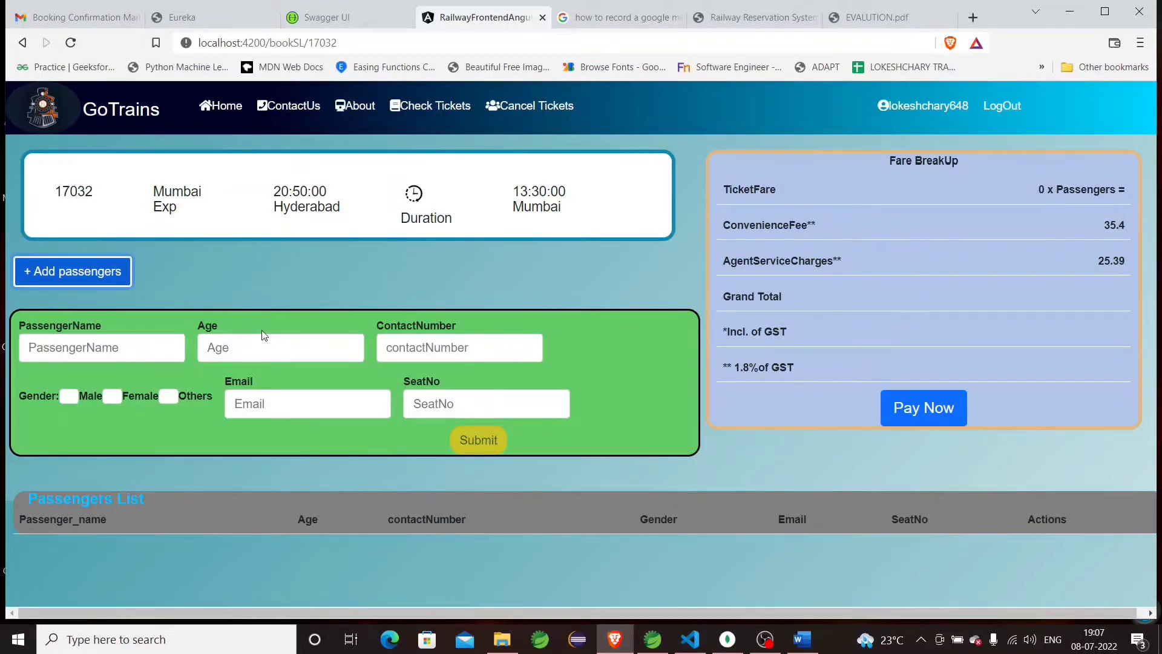
{"action": "left_click", "coordinate": [151, 343]}
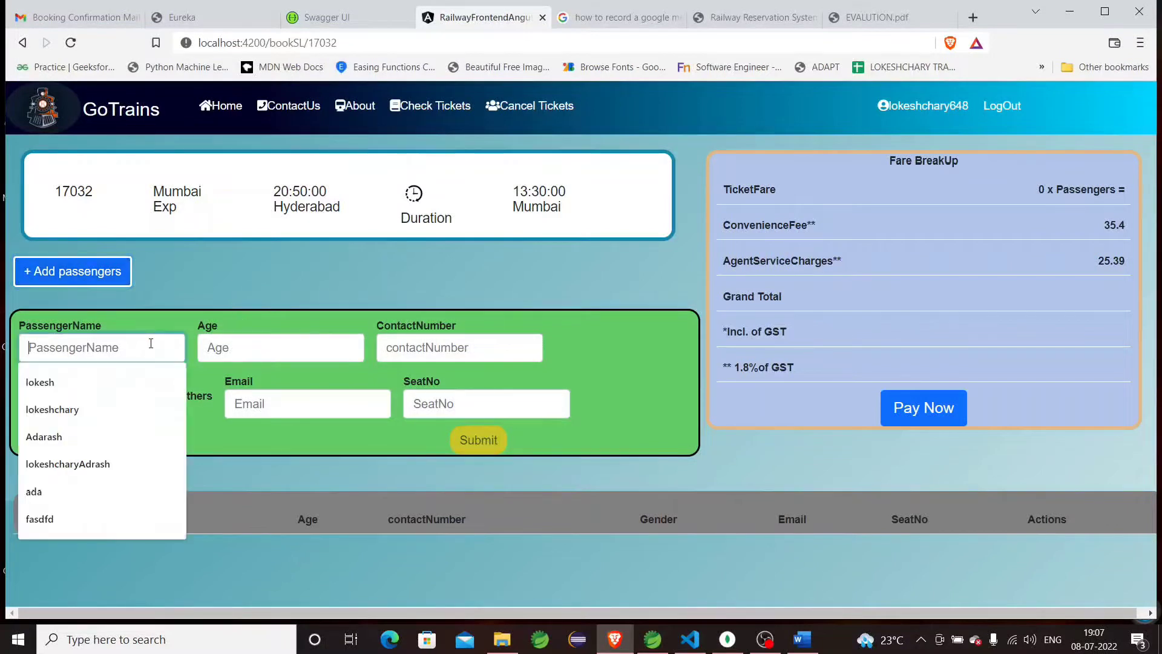
{"action": "left_click", "coordinate": [221, 347]}
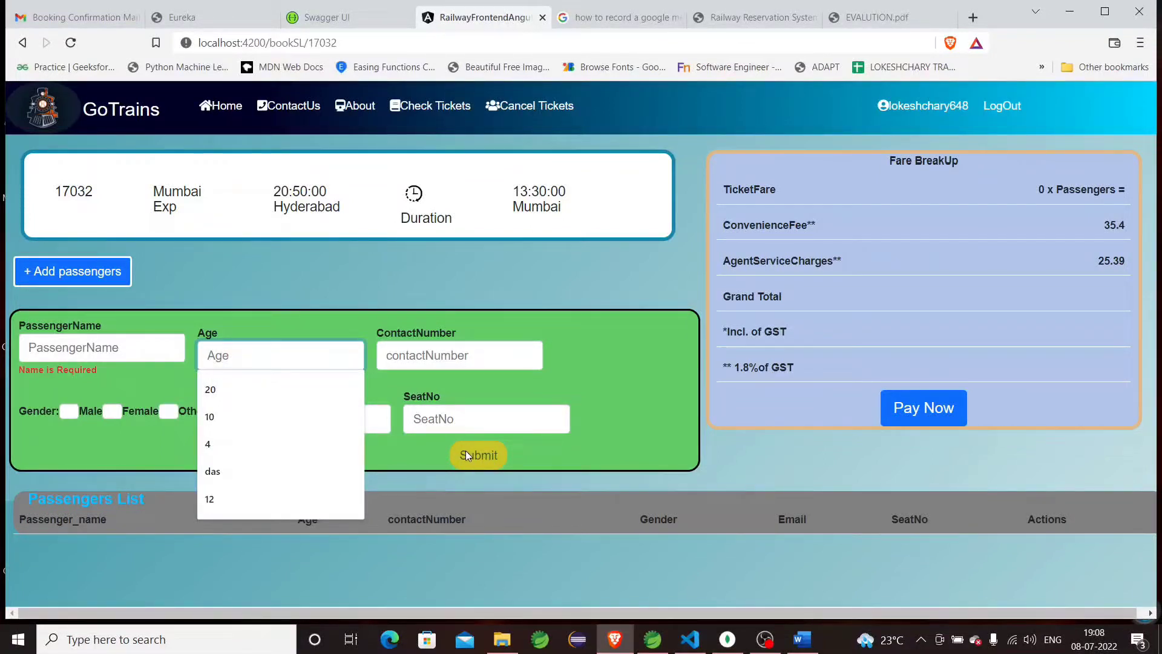
{"action": "left_click", "coordinate": [156, 357]}
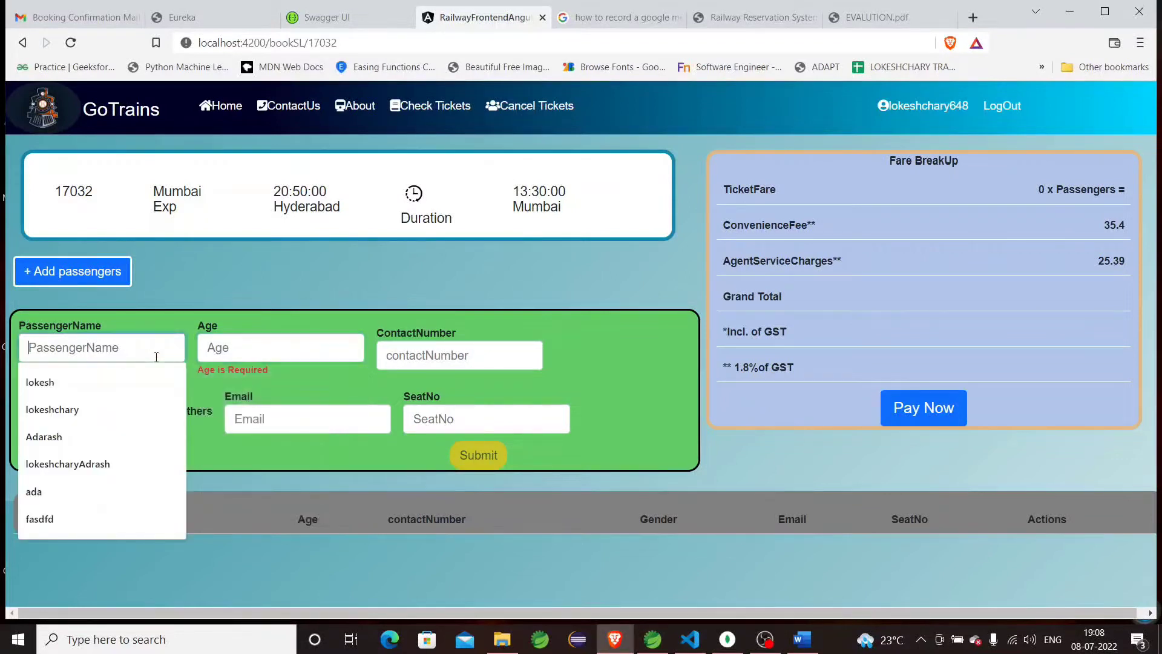
{"action": "left_click", "coordinate": [115, 398]}
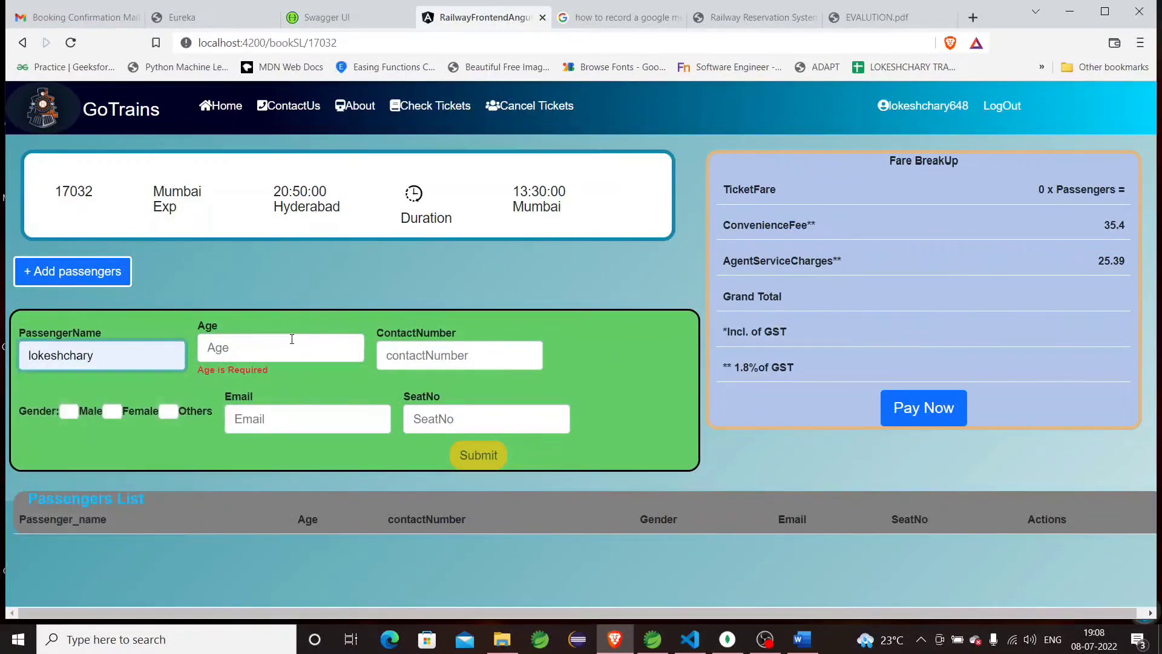
{"action": "left_click", "coordinate": [290, 337]}
{"action": "left_click", "coordinate": [267, 382]}
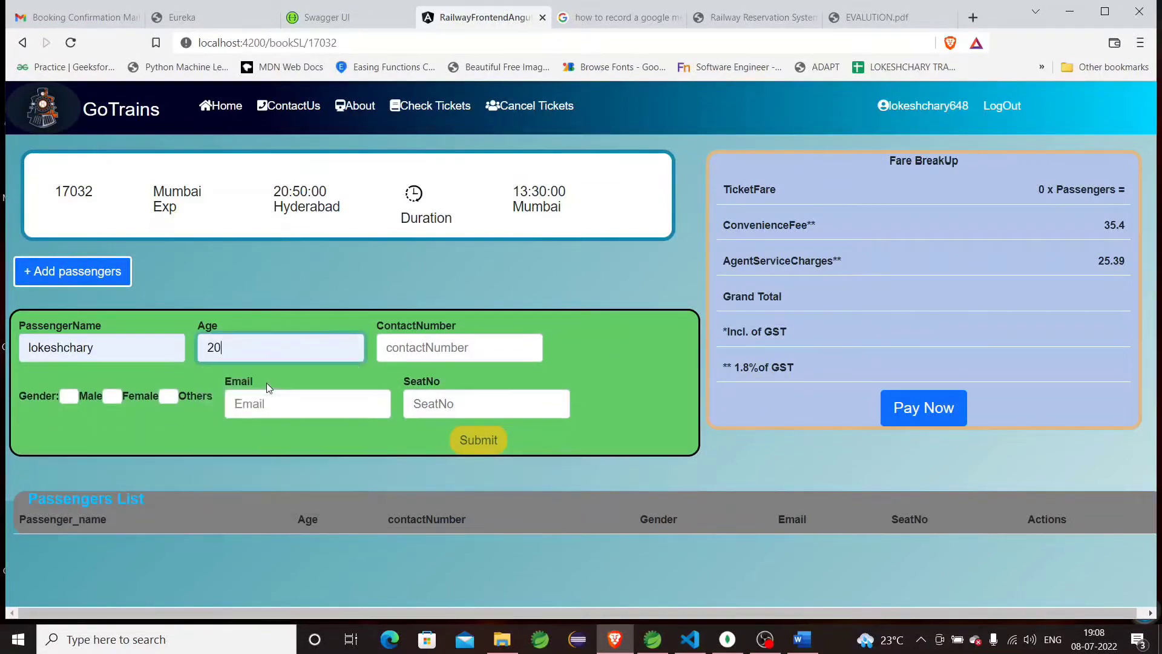
Add the passenger's contact number, Male gender, e-mail and seat 12, then submit.
{"action": "left_click", "coordinate": [431, 354]}
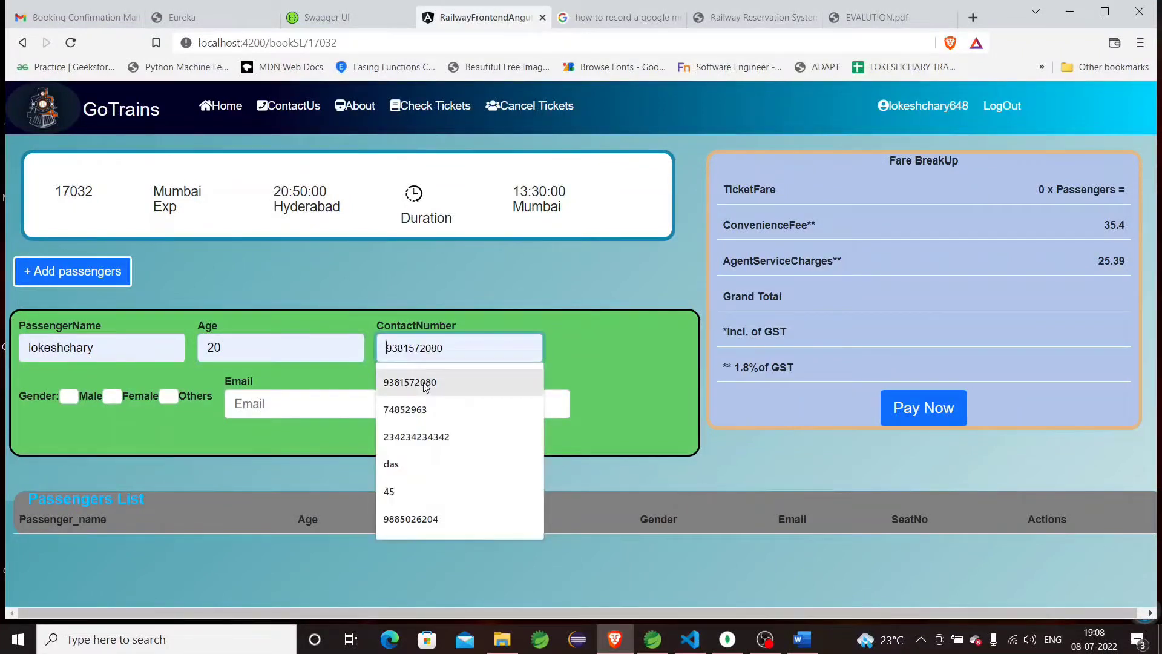
{"action": "left_click", "coordinate": [425, 383]}
{"action": "left_click", "coordinate": [68, 396]}
{"action": "left_click", "coordinate": [263, 404]}
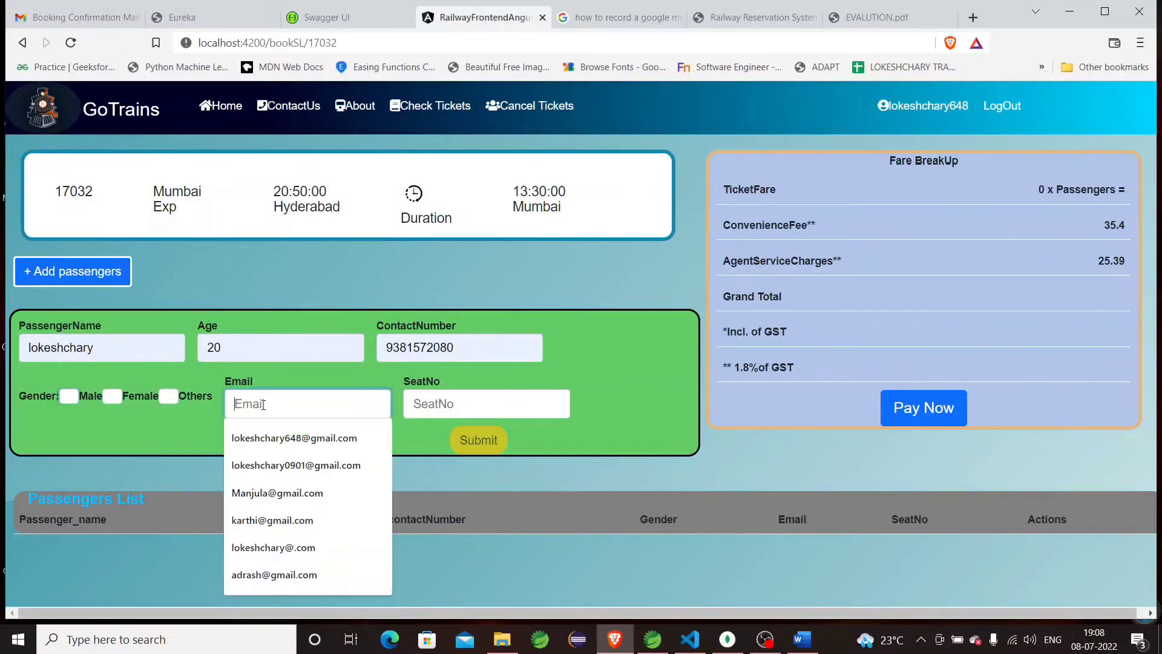
{"action": "left_click", "coordinate": [296, 435]}
{"action": "left_click", "coordinate": [416, 402]}
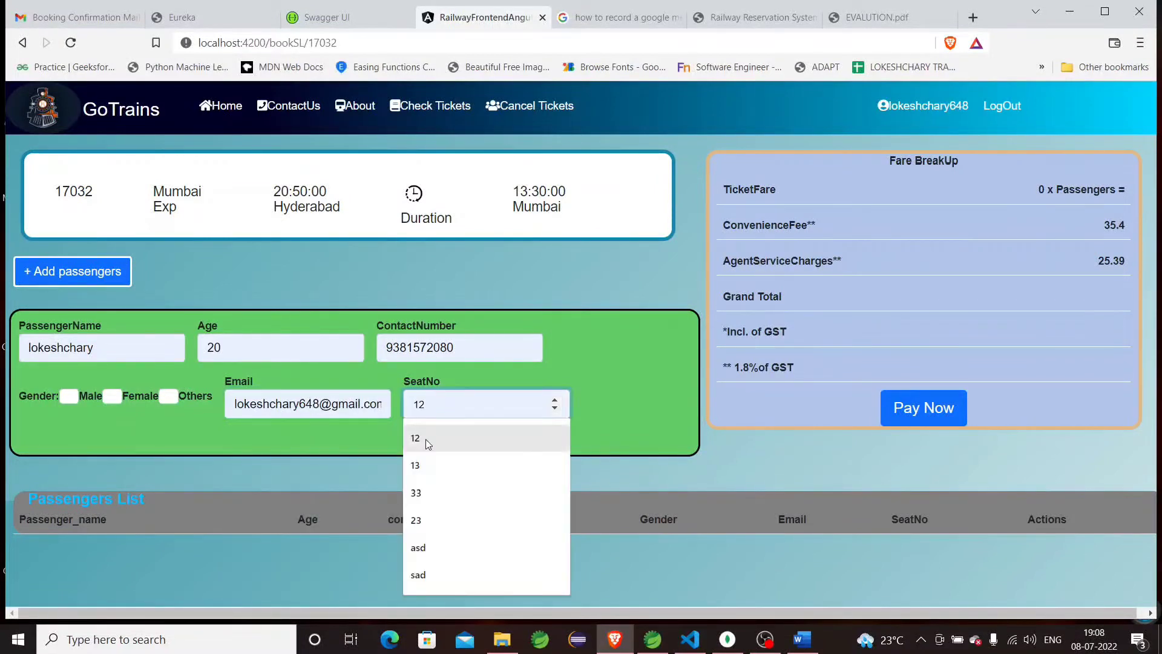
{"action": "left_click", "coordinate": [426, 439]}
{"action": "left_click", "coordinate": [475, 443]}
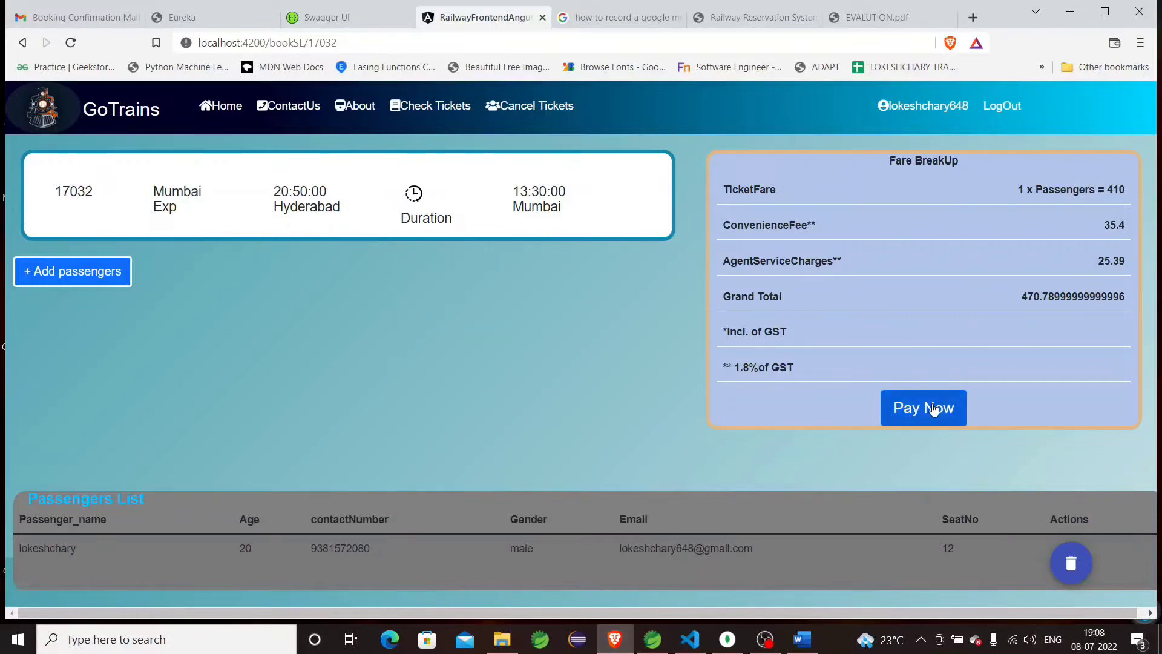
Proceed to payment and fill in the payer's e-mail from saved entries.
{"action": "left_click", "coordinate": [932, 408]}
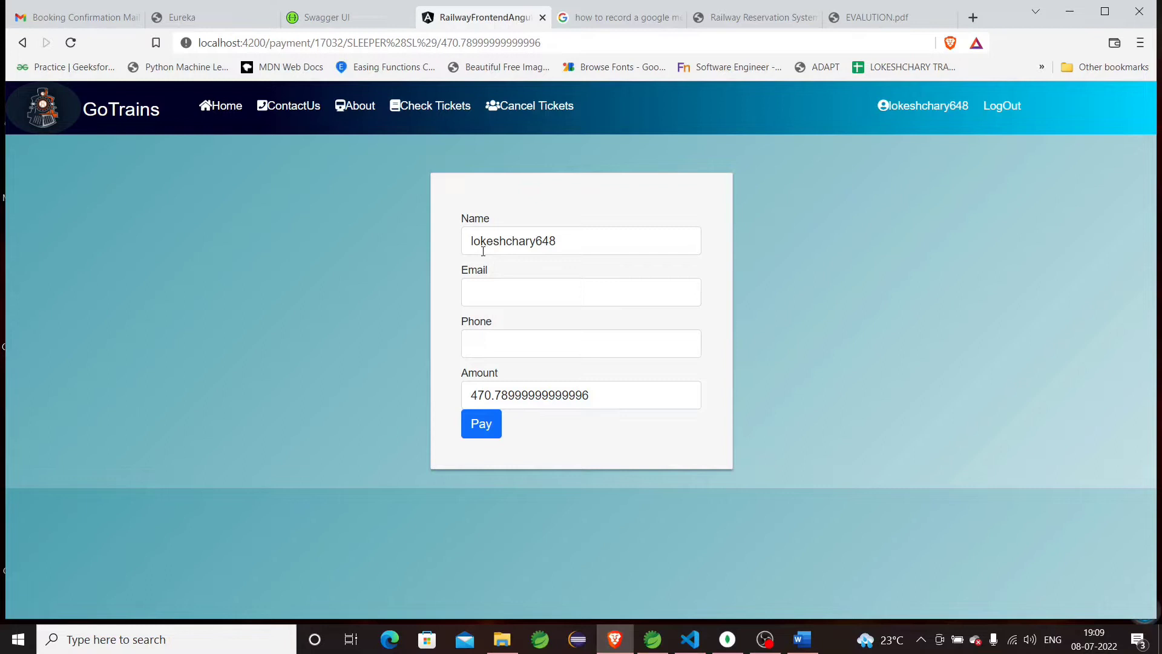
{"action": "left_click", "coordinate": [499, 292]}
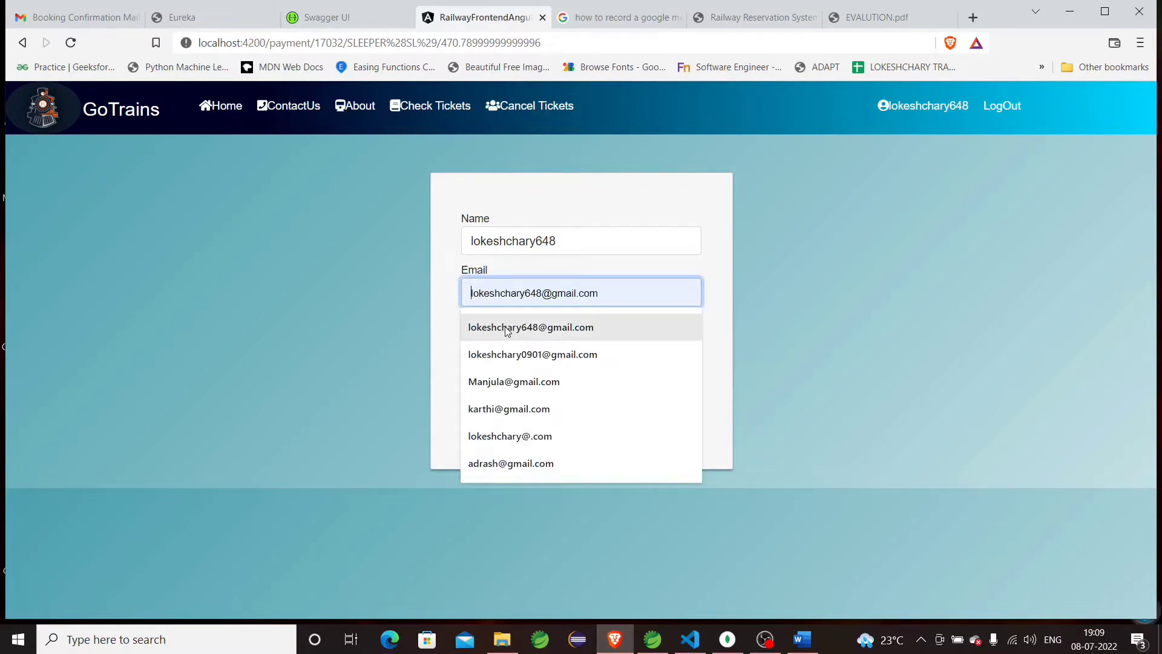
{"action": "left_click", "coordinate": [507, 330]}
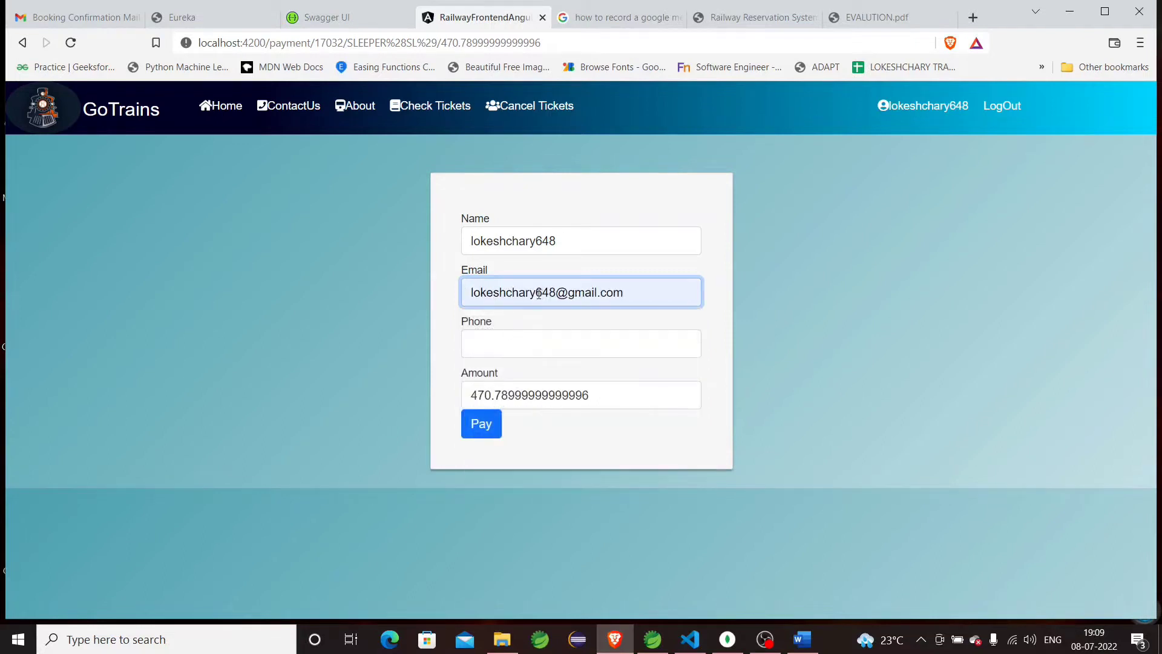
Enter the payer's phone number, correcting the mistyped final digits.
{"action": "left_click", "coordinate": [564, 350]}
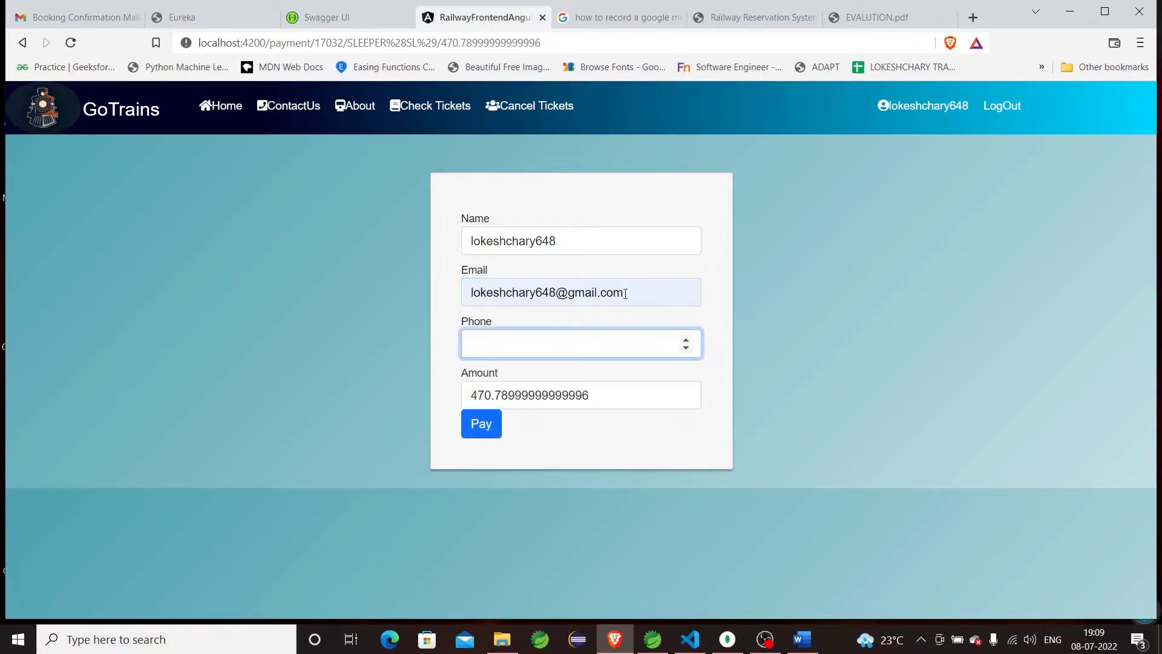
Pay the ₹470.79 fare through Razorpay Netbanking with ICICI to reach the demo bank page.
{"action": "left_click", "coordinate": [491, 430]}
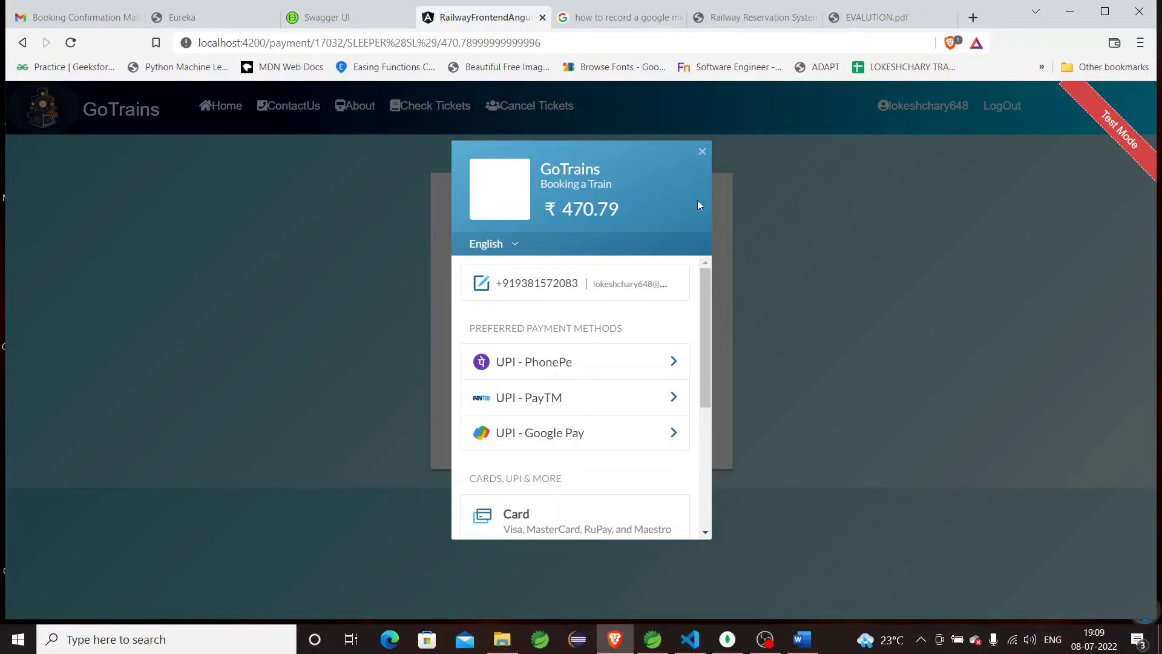
{"action": "scroll", "coordinate": [542, 409], "scroll_direction": "down", "scroll_amount": 1}
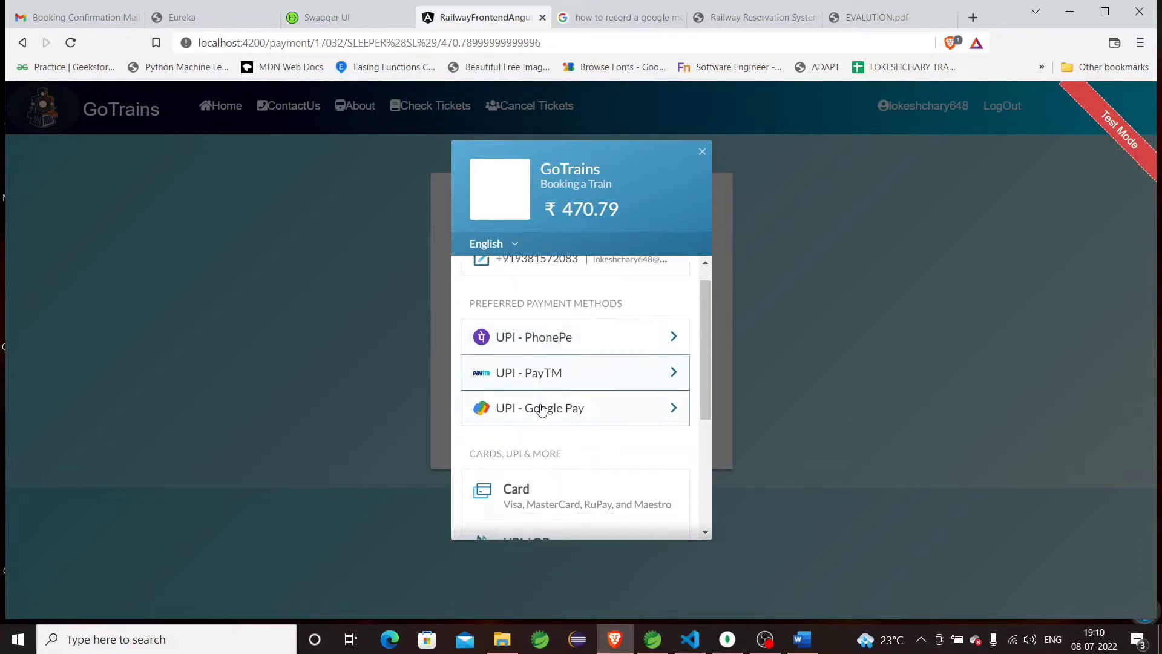
{"action": "scroll", "coordinate": [542, 410], "scroll_direction": "down", "scroll_amount": 4}
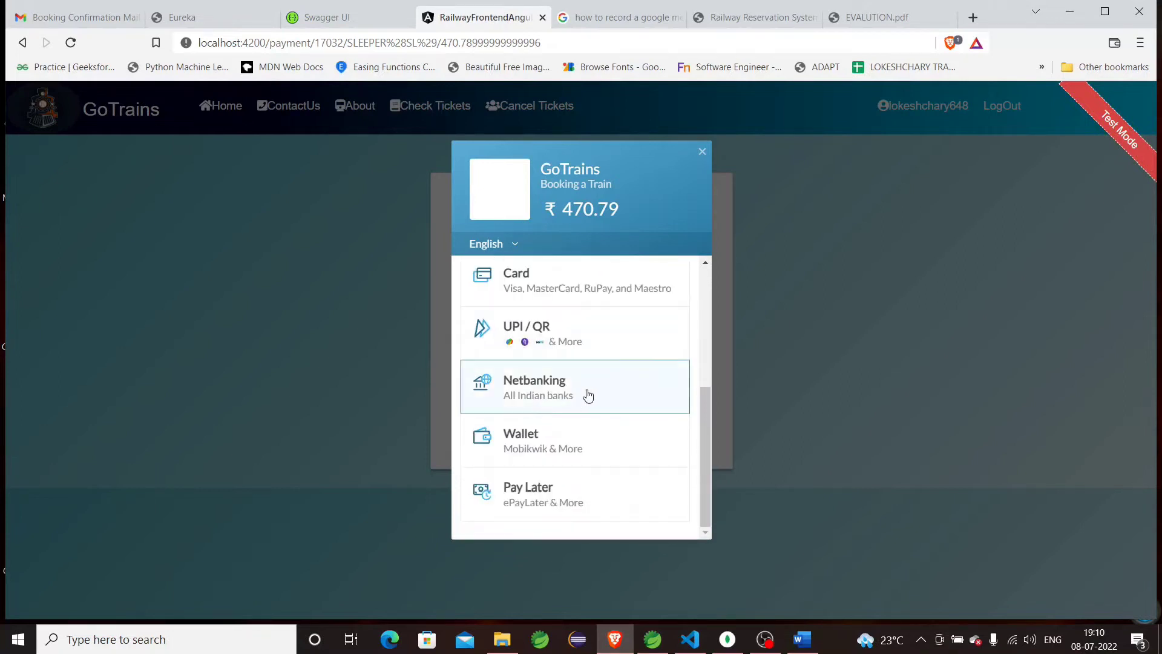
{"action": "left_click", "coordinate": [587, 395]}
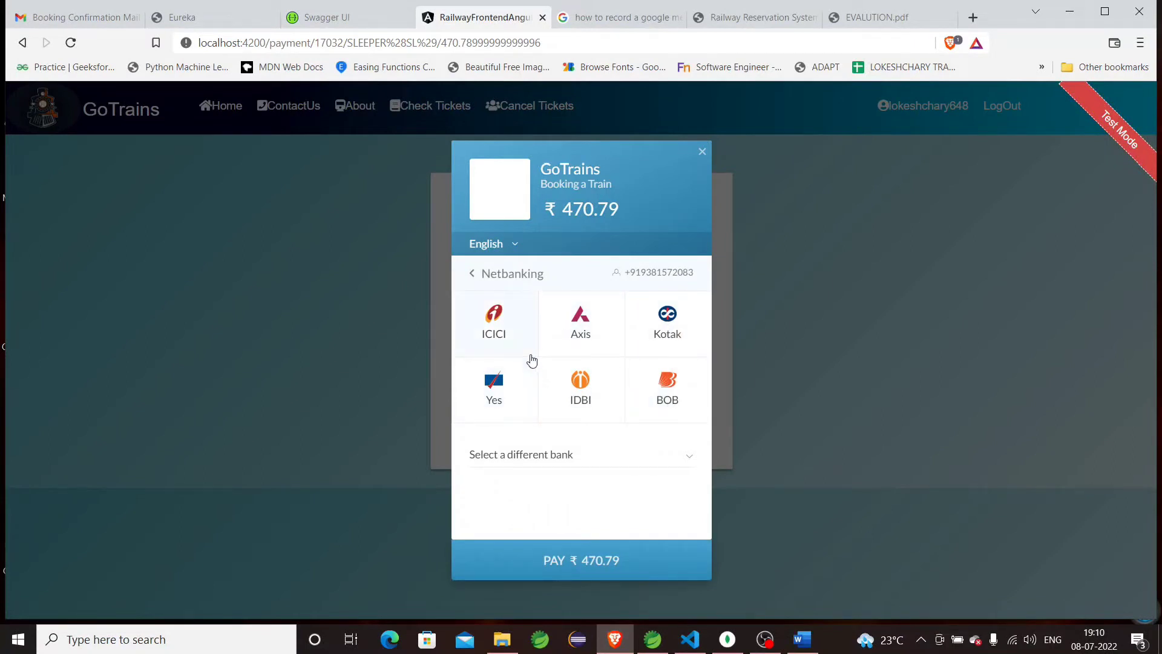
{"action": "left_click", "coordinate": [530, 355]}
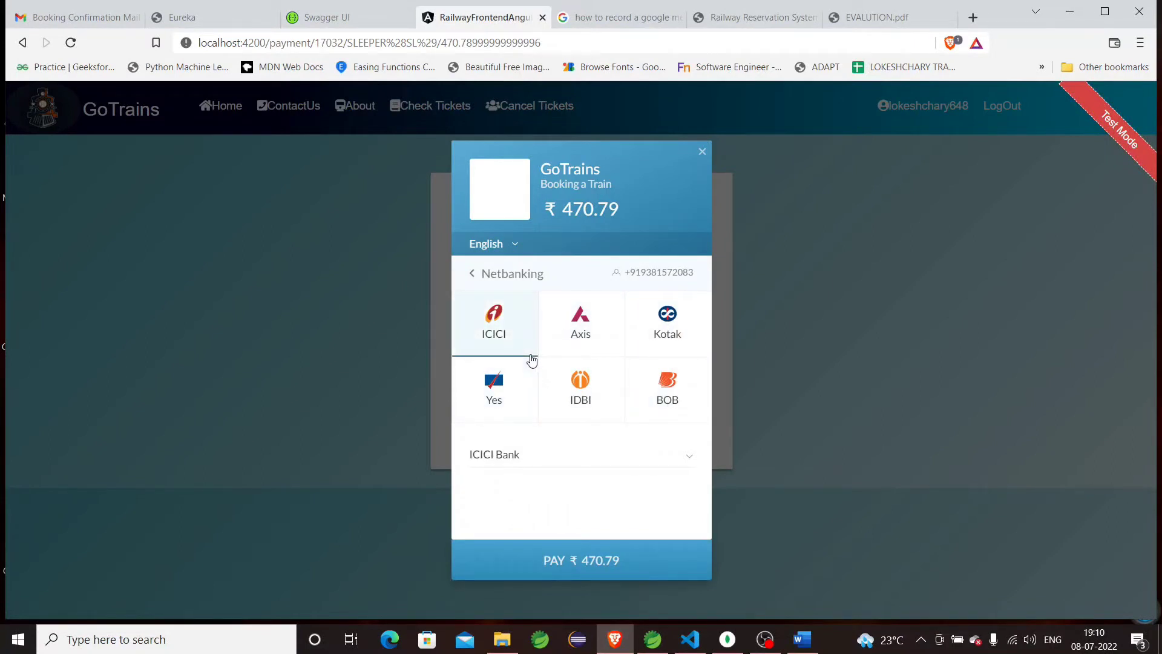
{"action": "left_click", "coordinate": [581, 549]}
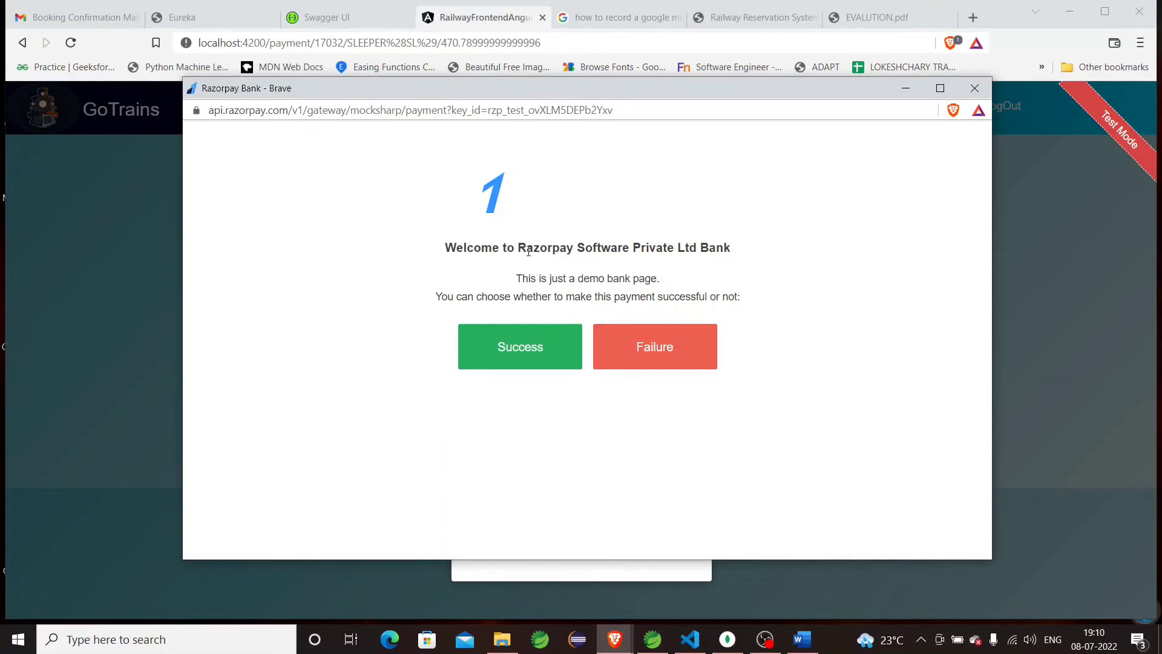
Mark the demo bank payment as Success and acknowledge the Payment SuccessFull message.
{"action": "left_click", "coordinate": [515, 340]}
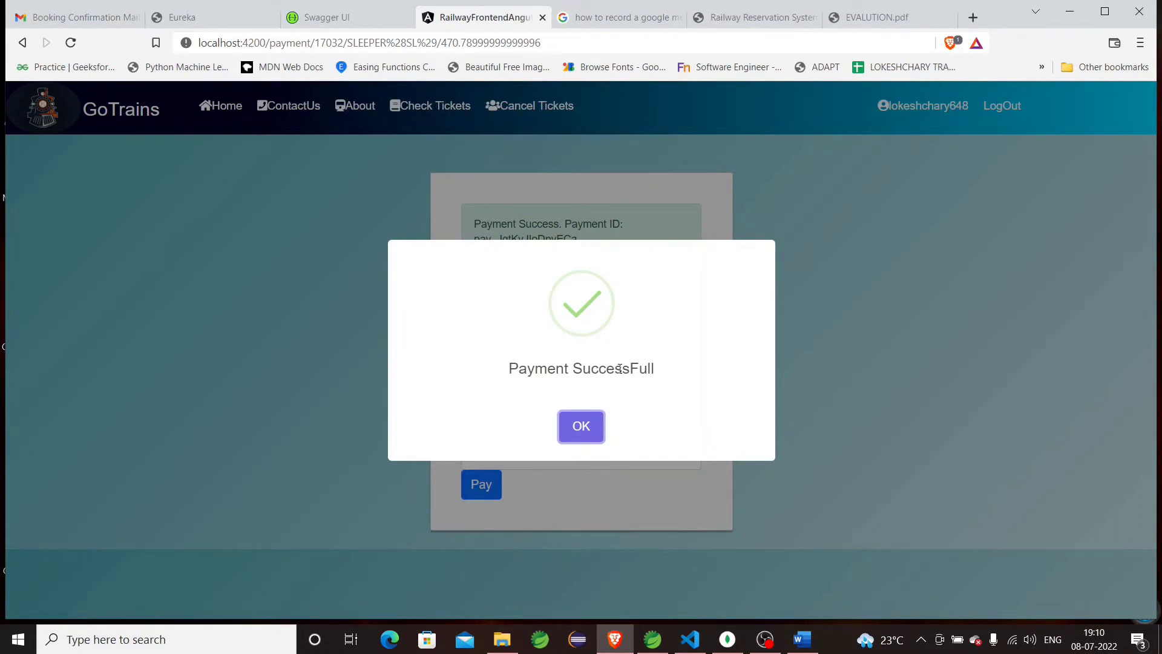
{"action": "left_click", "coordinate": [582, 427]}
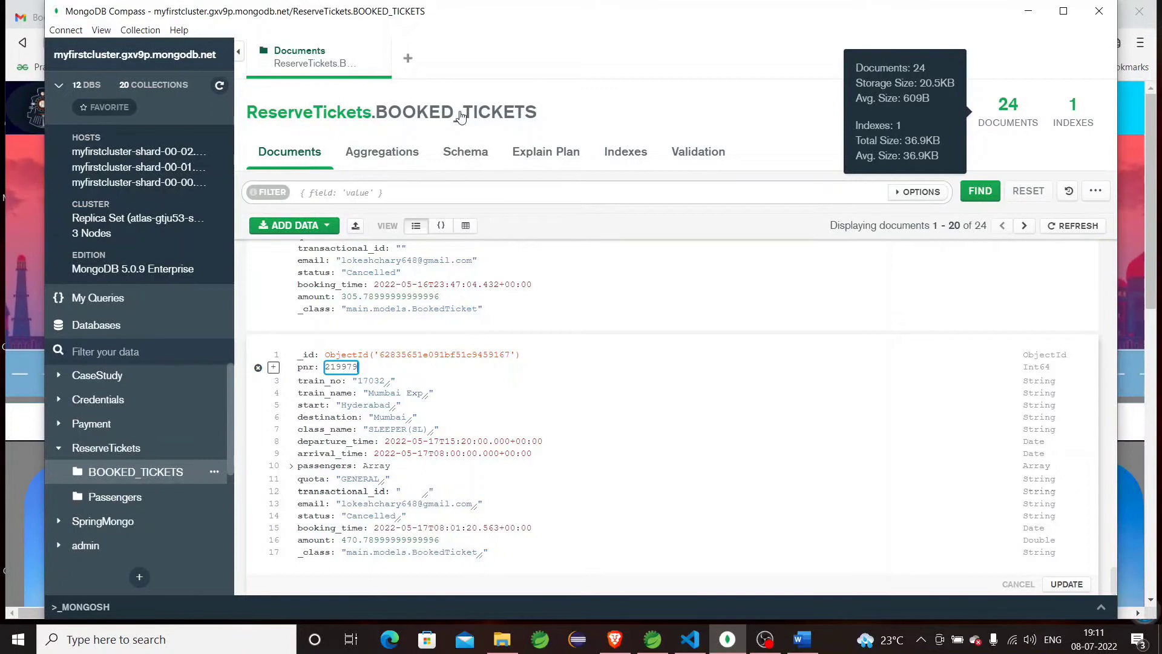
Refresh BOOKED_TICKETS to show 25 documents and scroll down to the new Mumbai Exp ticket.
{"action": "left_click", "coordinate": [220, 86]}
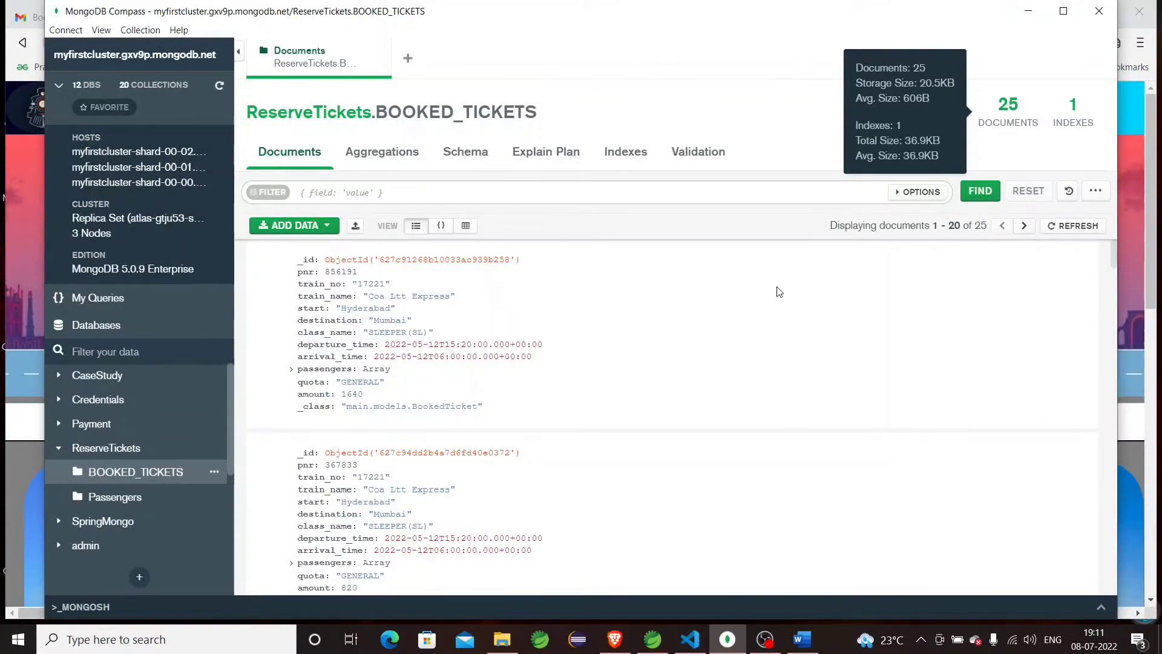
{"action": "scroll", "coordinate": [745, 347], "scroll_direction": "down", "scroll_amount": 4}
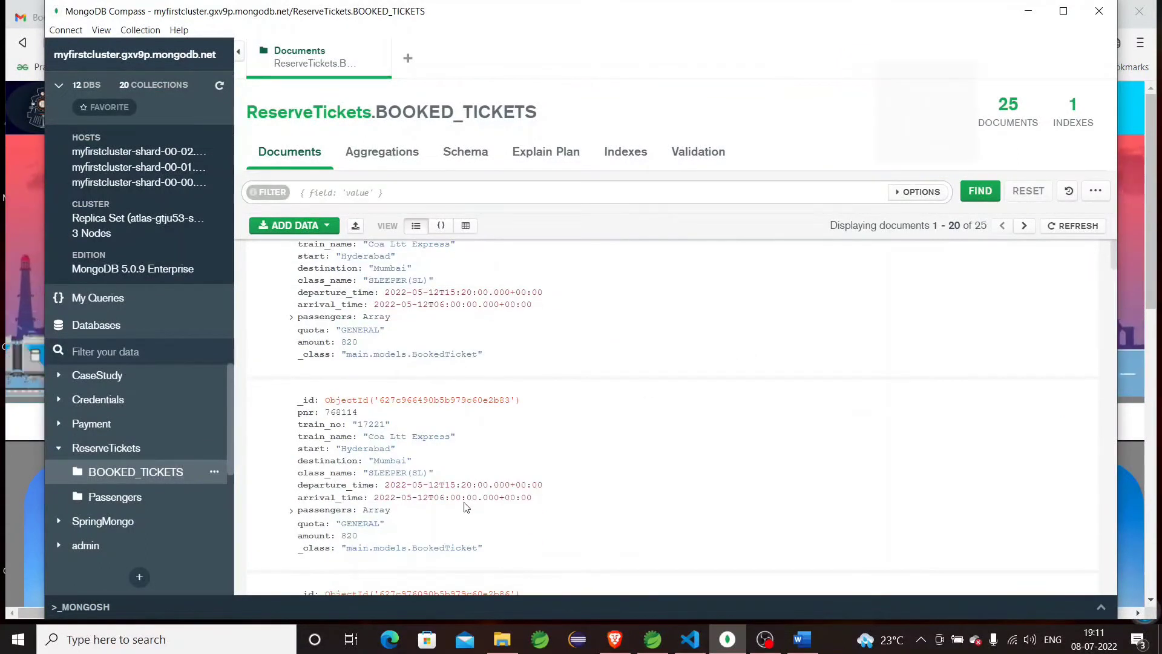
{"action": "scroll", "coordinate": [380, 457], "scroll_direction": "down", "scroll_amount": 1}
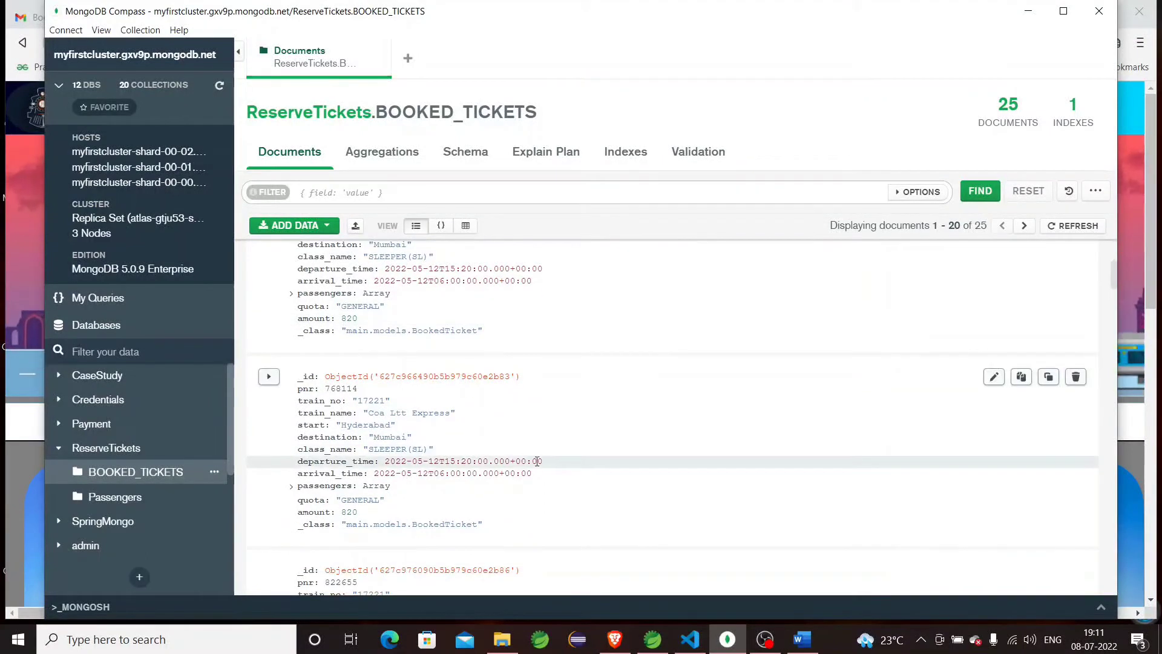
{"action": "scroll", "coordinate": [539, 465], "scroll_direction": "down", "scroll_amount": 10}
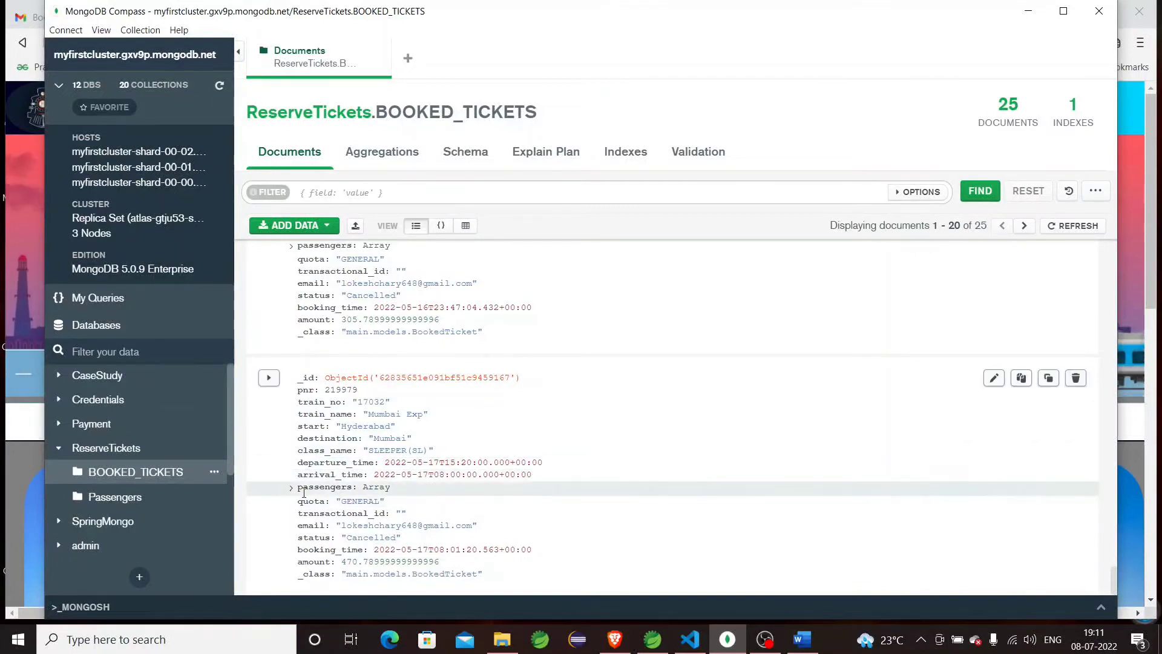
Expand the ticket's passengers array and first passenger object, then minimize MongoDB Compass.
{"action": "left_click", "coordinate": [293, 488]}
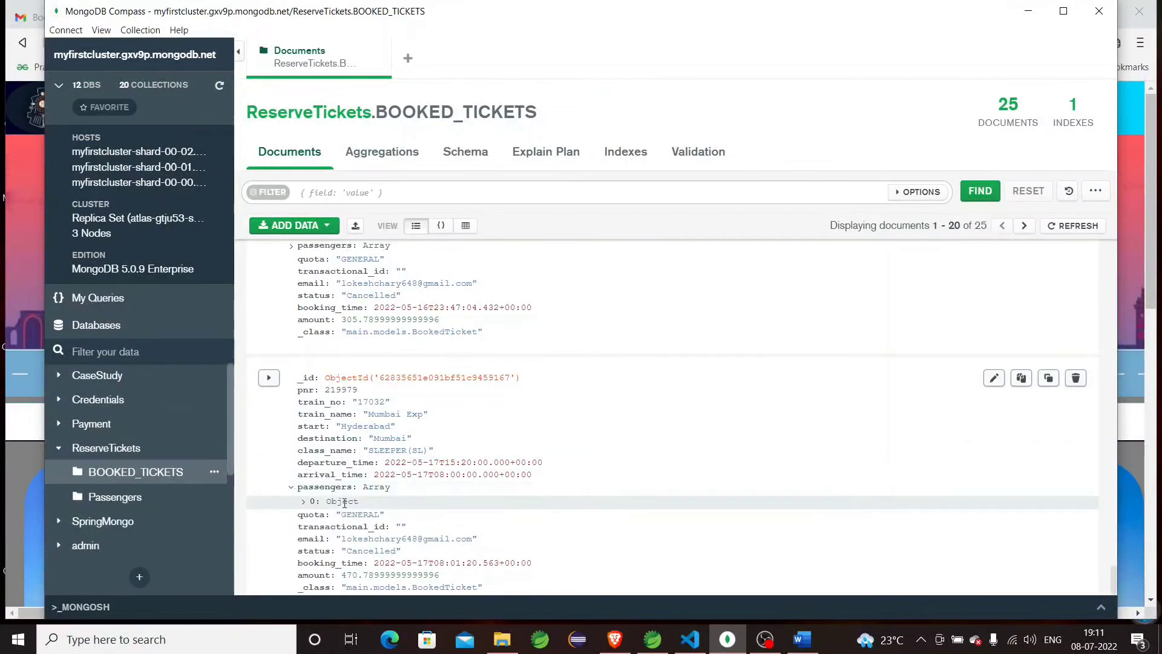
{"action": "left_click", "coordinate": [303, 501]}
{"action": "scroll", "coordinate": [397, 503], "scroll_direction": "down", "scroll_amount": 1}
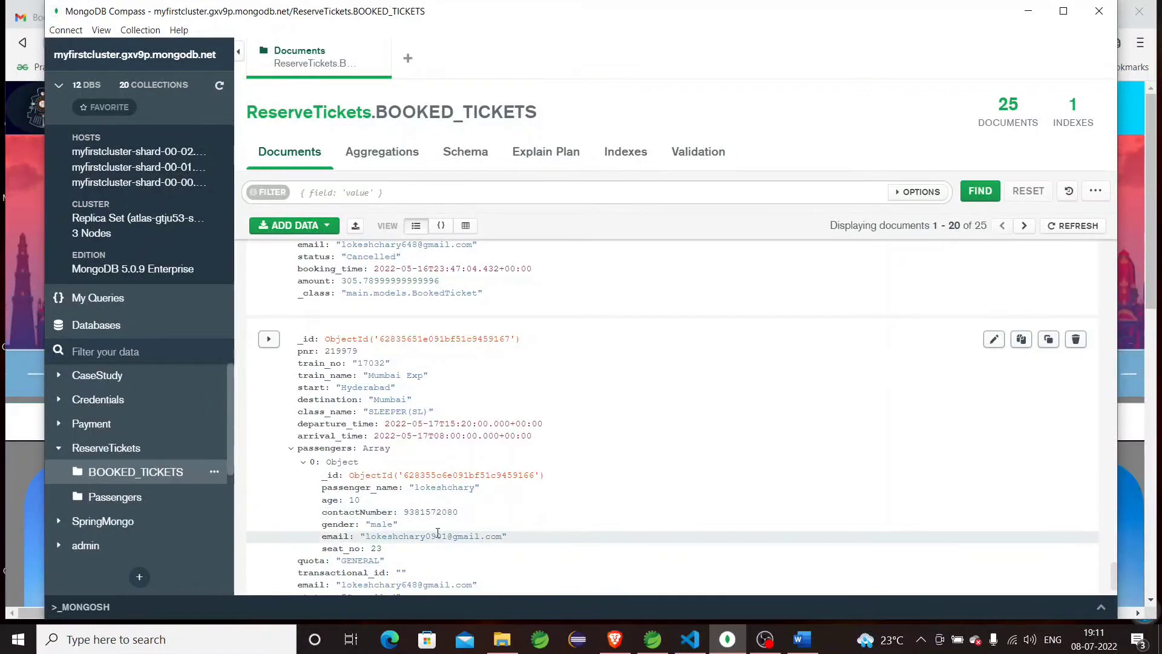
{"action": "scroll", "coordinate": [433, 526], "scroll_direction": "down", "scroll_amount": 1}
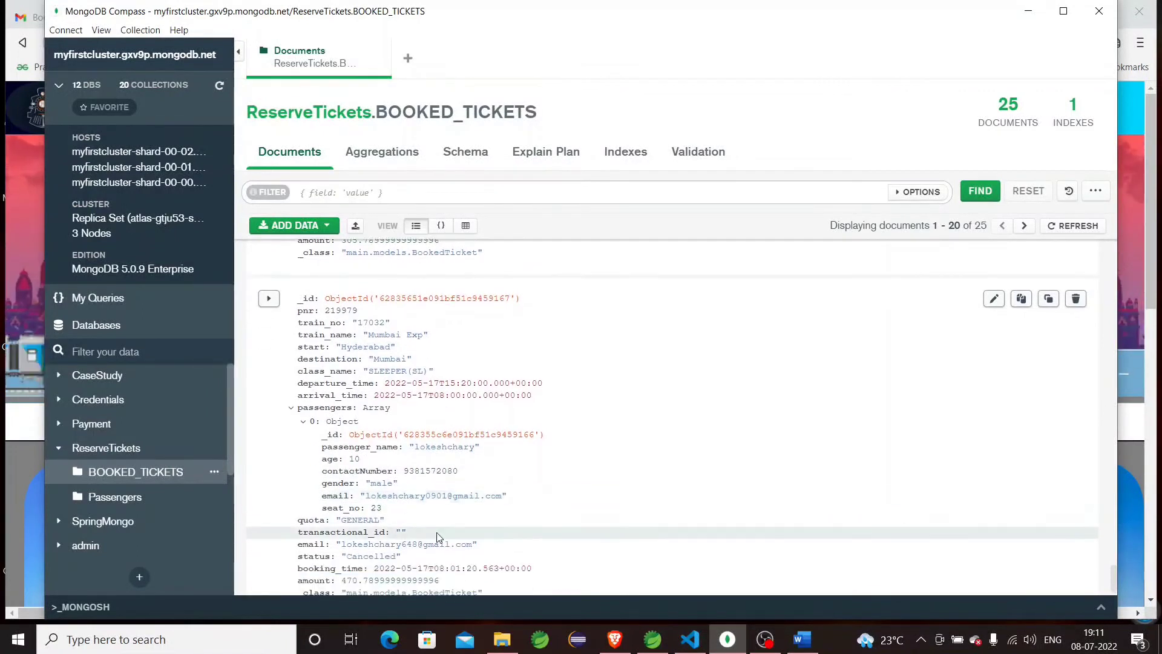
{"action": "scroll", "coordinate": [419, 500], "scroll_direction": "up", "scroll_amount": 6}
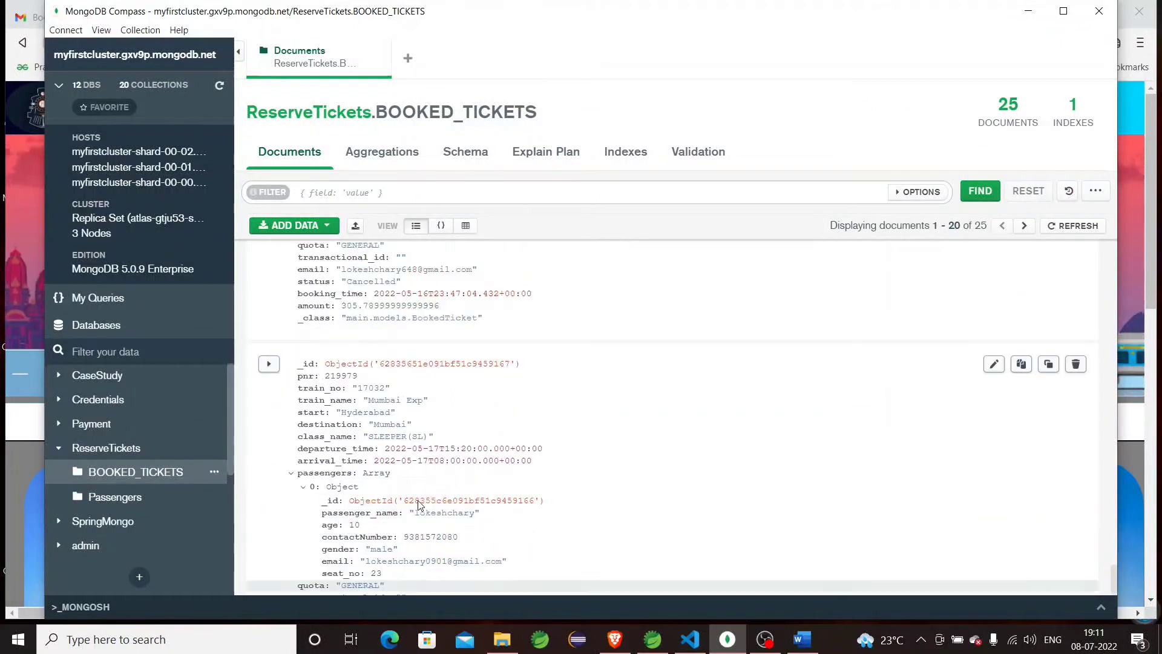
{"action": "left_click", "coordinate": [1028, 11]}
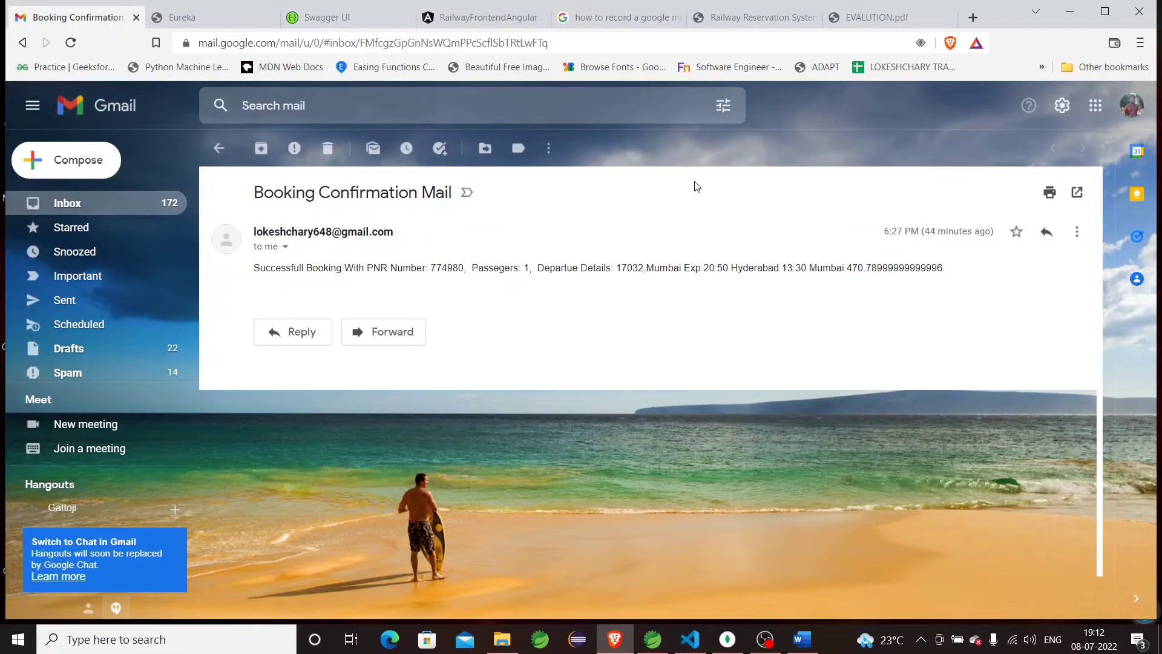
Open the newest 'Booking Confirmation Mail' for train 17032, then return to the GoTrains home page.
{"action": "left_click", "coordinate": [217, 148]}
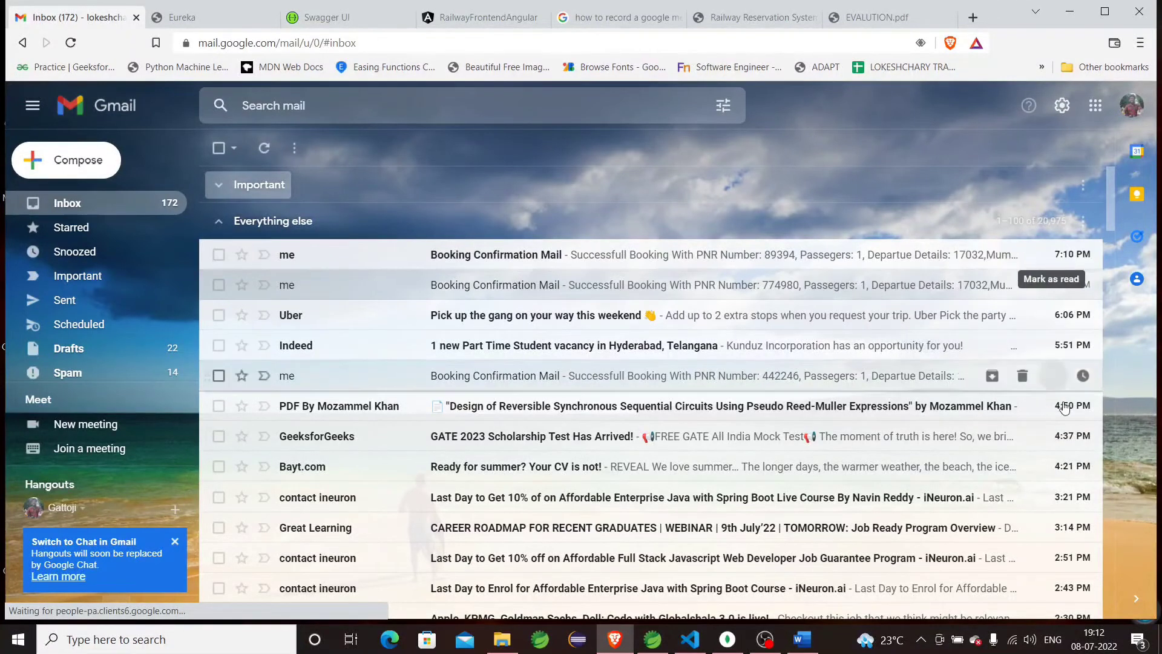
{"action": "left_click", "coordinate": [843, 259]}
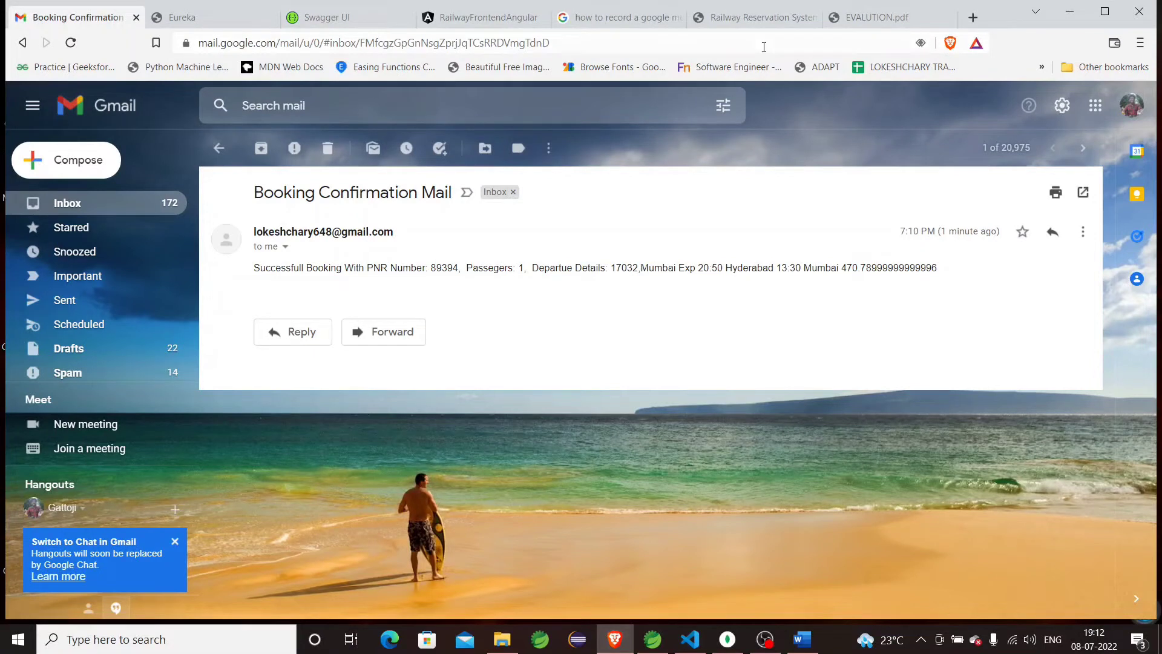
{"action": "left_click", "coordinate": [436, 18]}
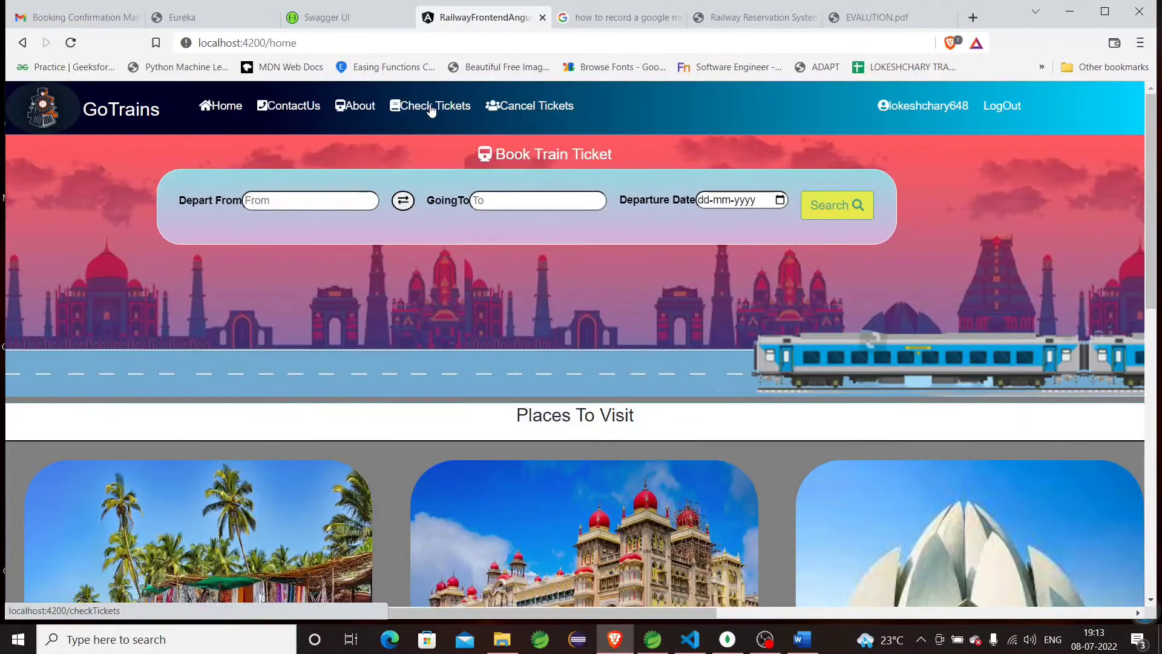
Go to GoTrains' Check Tickets page, then bring MongoDB Compass's BOOKED_TICKETS collection forward.
{"action": "left_click", "coordinate": [431, 107]}
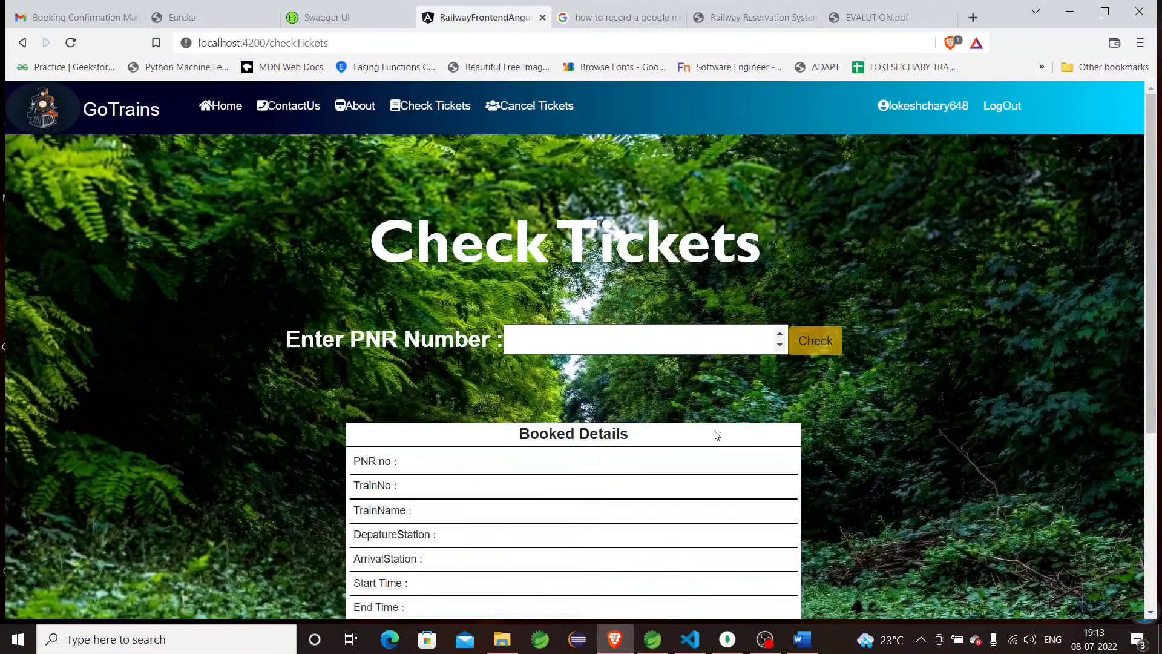
{"action": "left_click", "coordinate": [728, 639]}
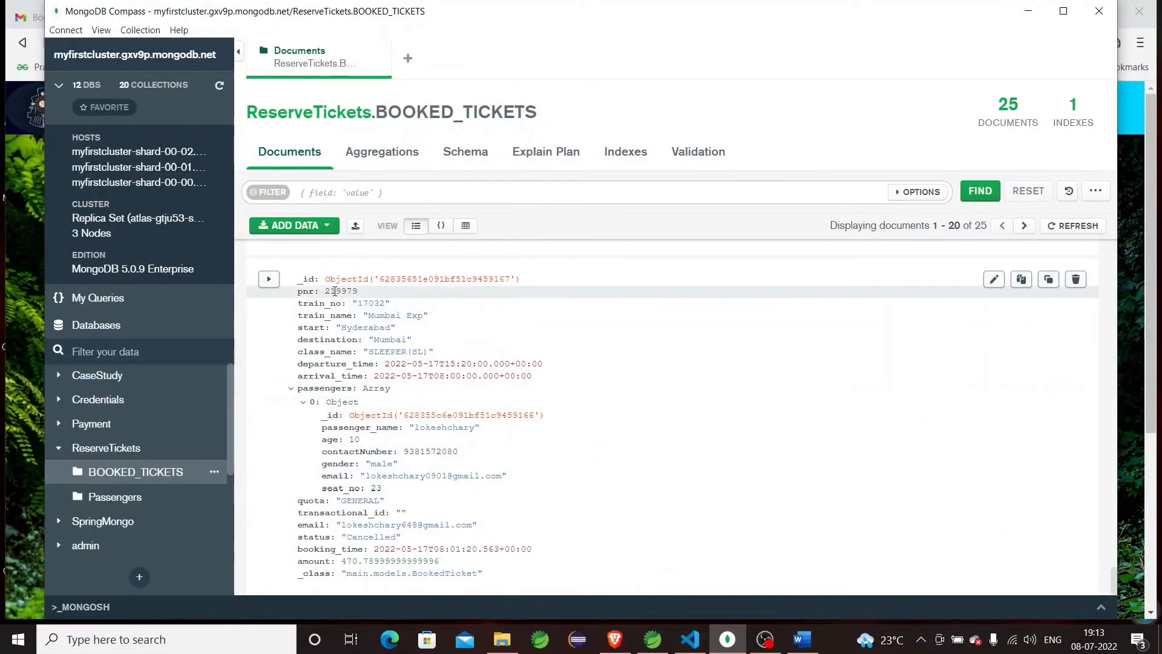
Select the pnr value of the 17032 Mumbai Exp ticket document for copying.
{"action": "double_click", "coordinate": [341, 291]}
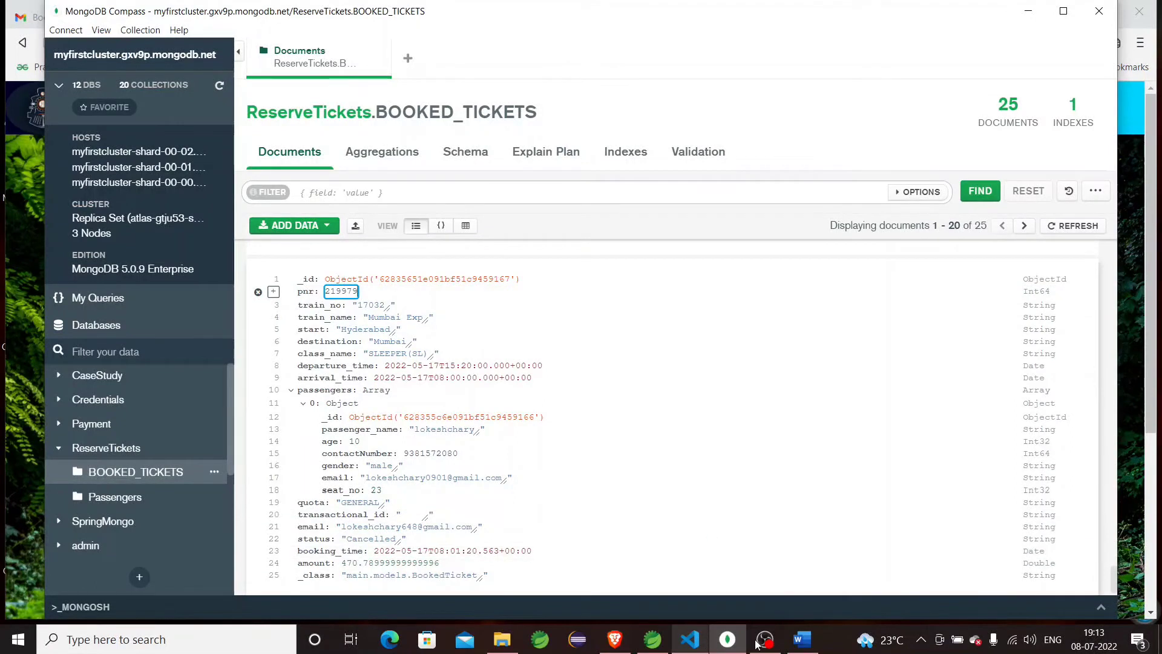
{"action": "mouse_move", "coordinate": [760, 643]}
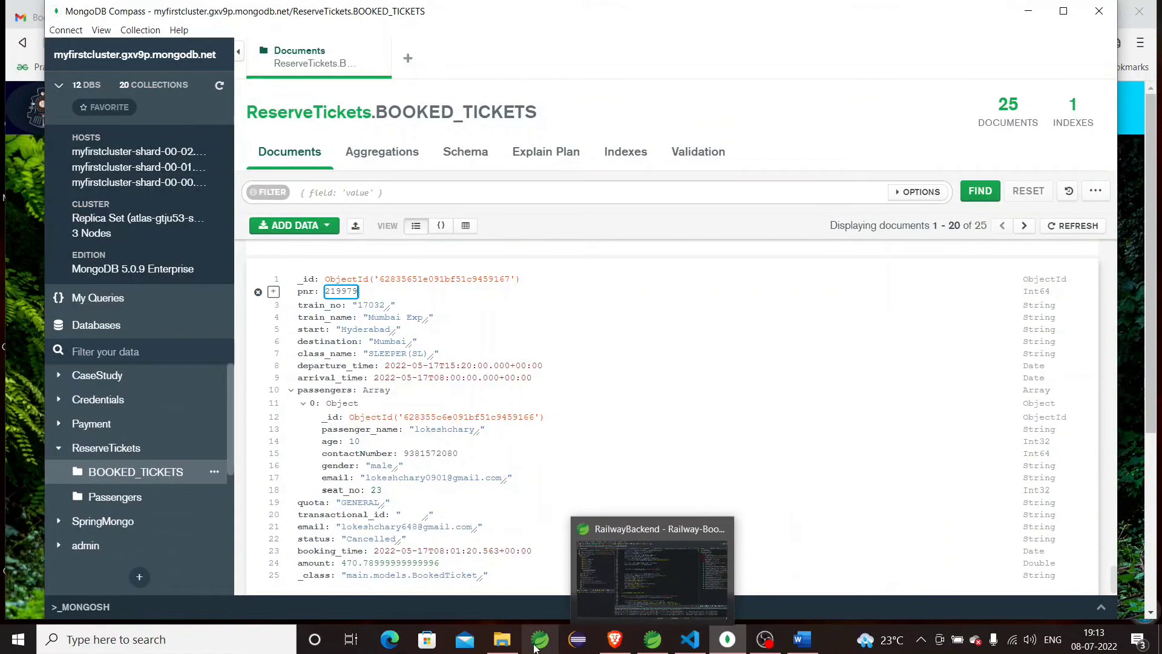
Check the ticket by its PNR, showing 17032 Mumbai Exp, Hyderabad–Mumbai, SLEEPER(SL), total 470.79.
{"action": "left_click", "coordinate": [606, 646]}
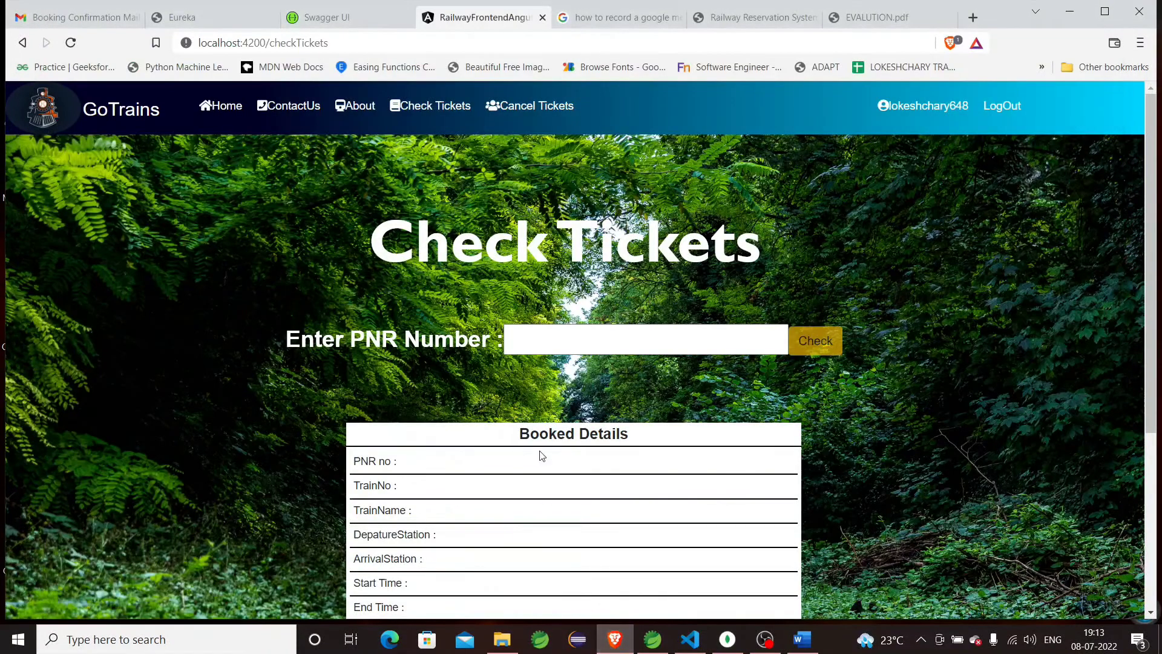
{"action": "left_click", "coordinate": [578, 345]}
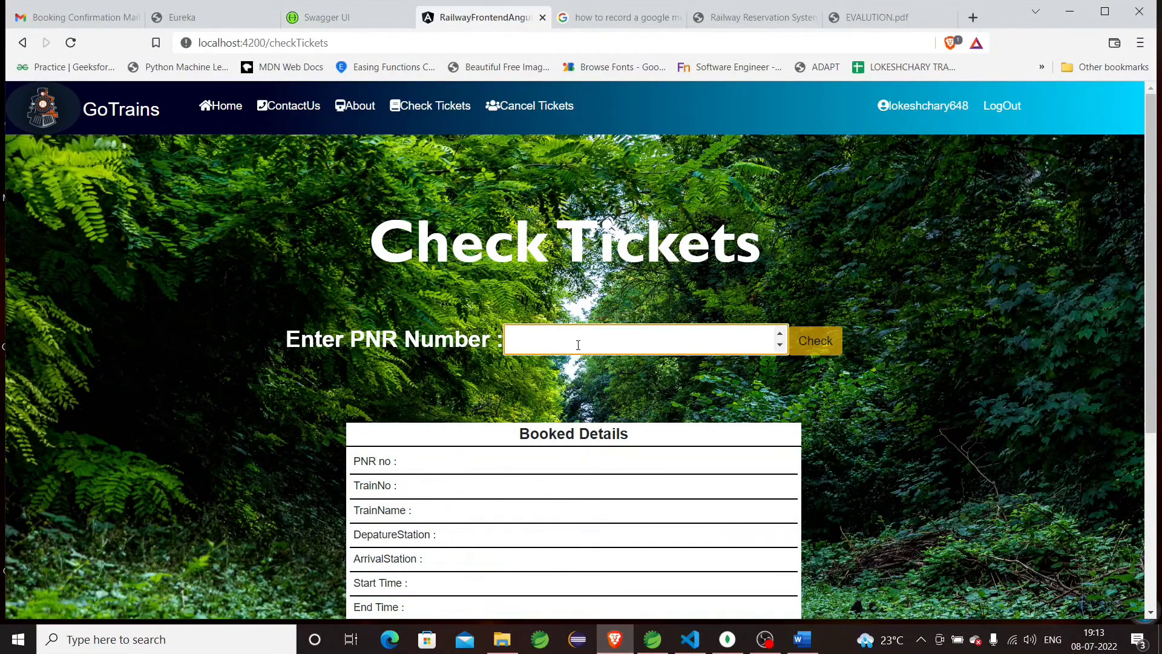
{"action": "type", "text": "219979"}
{"action": "left_click", "coordinate": [805, 341]}
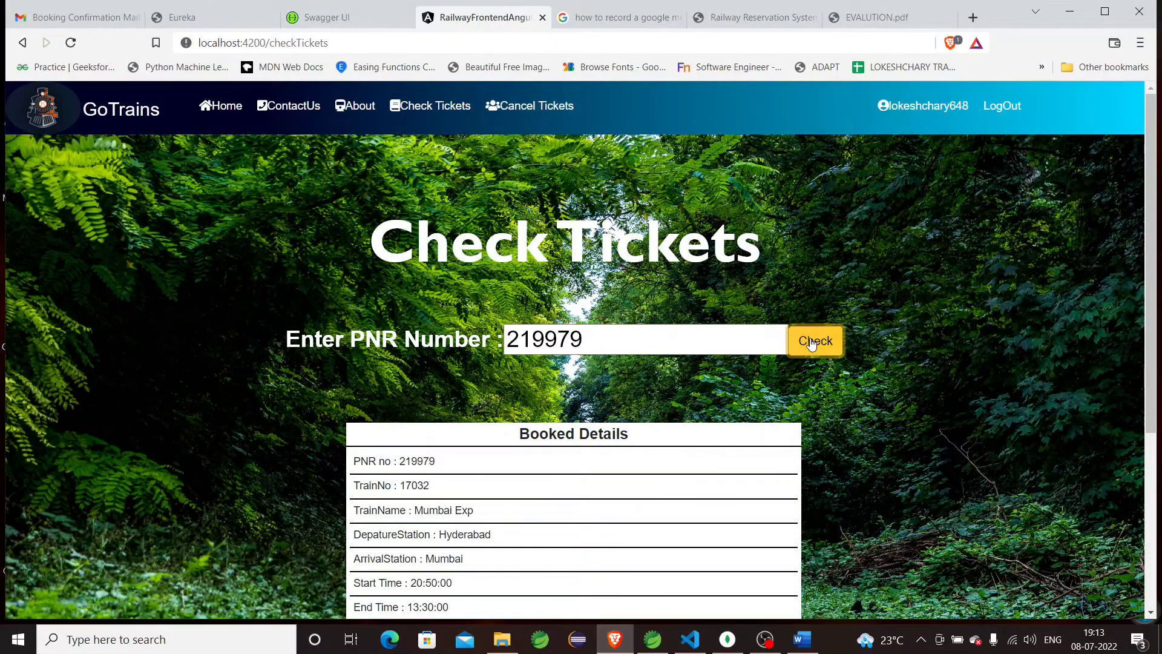
{"action": "scroll", "coordinate": [602, 505], "scroll_direction": "down", "scroll_amount": 2}
{"action": "scroll", "coordinate": [602, 506], "scroll_direction": "down", "scroll_amount": 2}
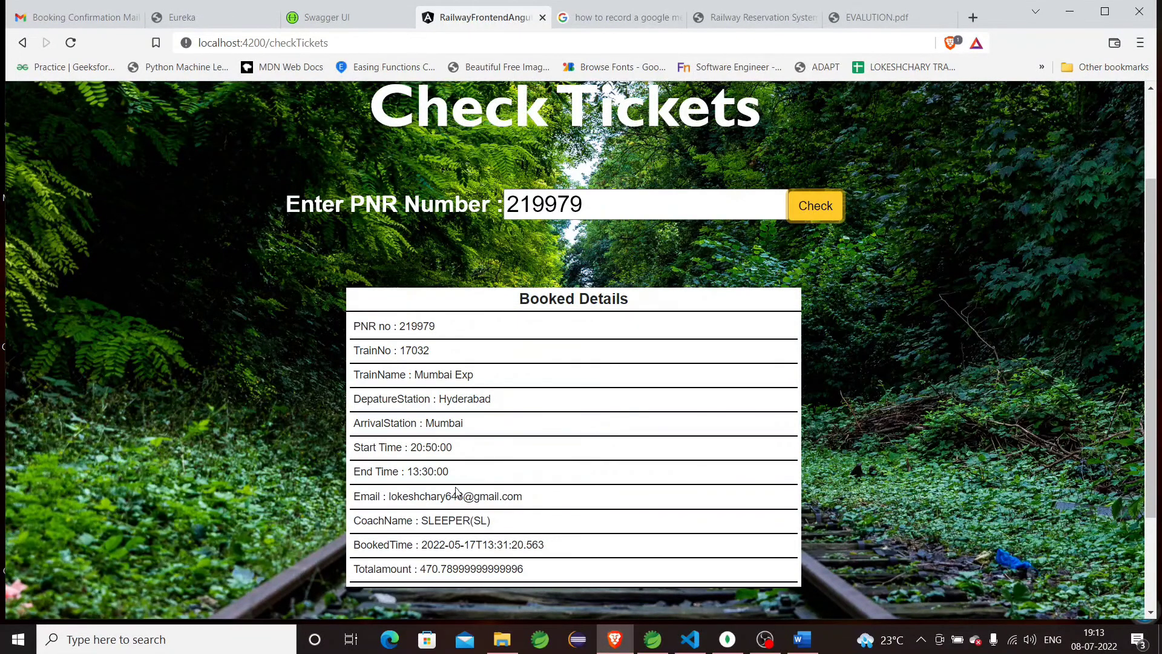
{"action": "scroll", "coordinate": [456, 492], "scroll_direction": "up", "scroll_amount": 2}
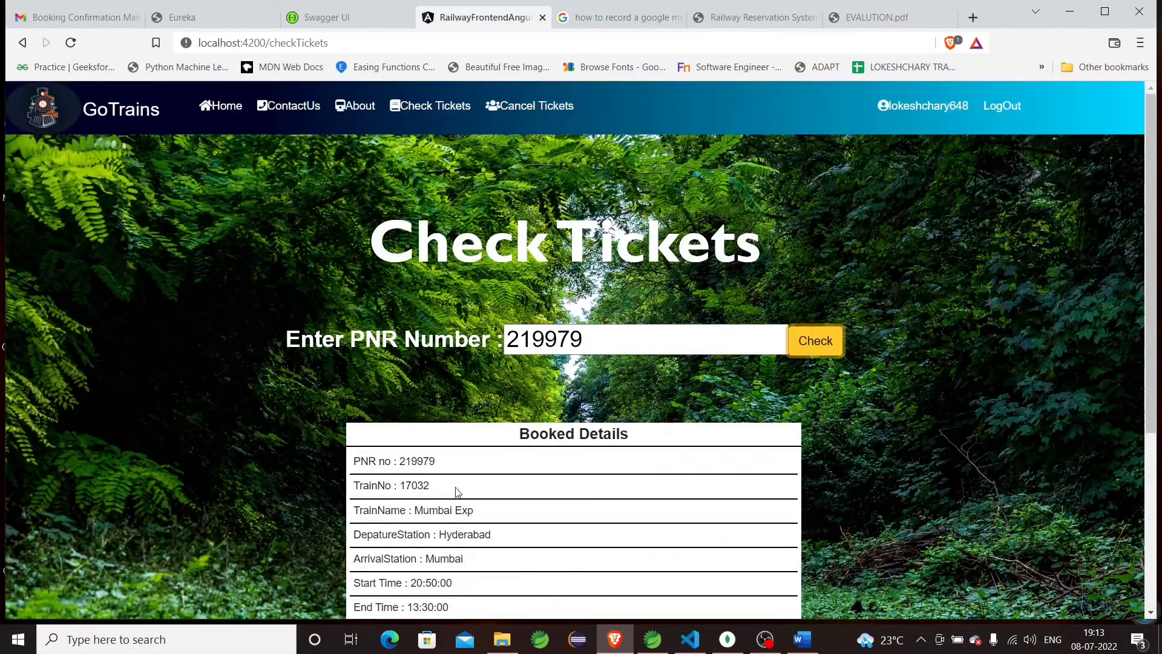
Cancel the ticket by its PNR, confirming 'Yes, cancel the ticket it!' and dismissing the success message.
{"action": "left_click", "coordinate": [551, 113]}
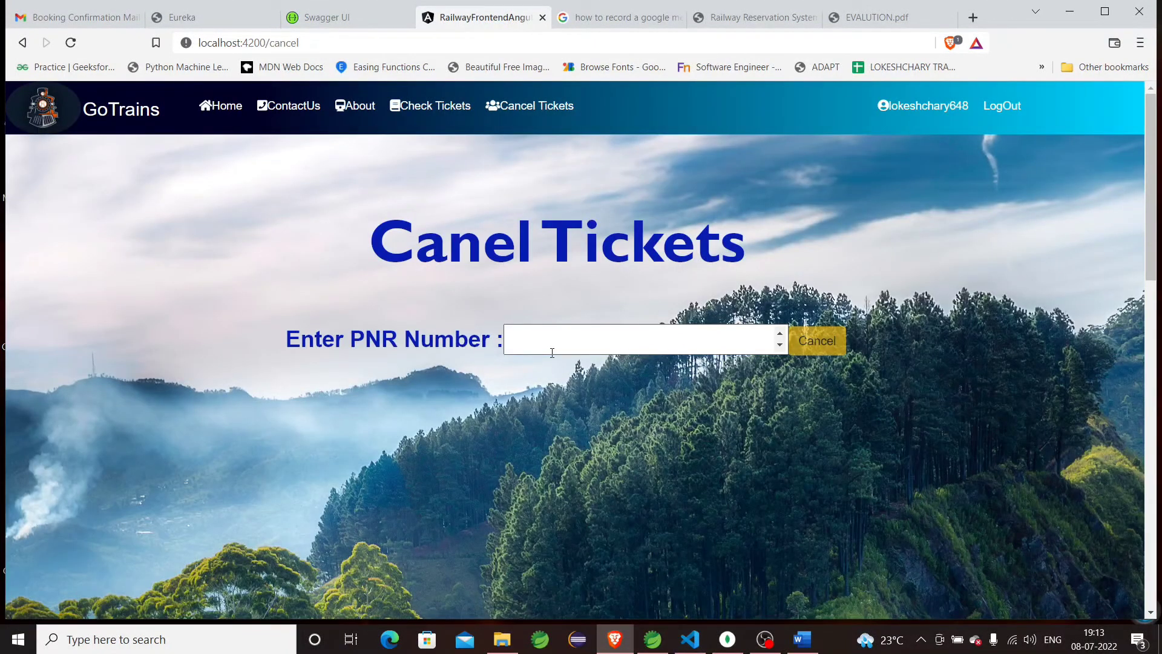
{"action": "left_click", "coordinate": [551, 353]}
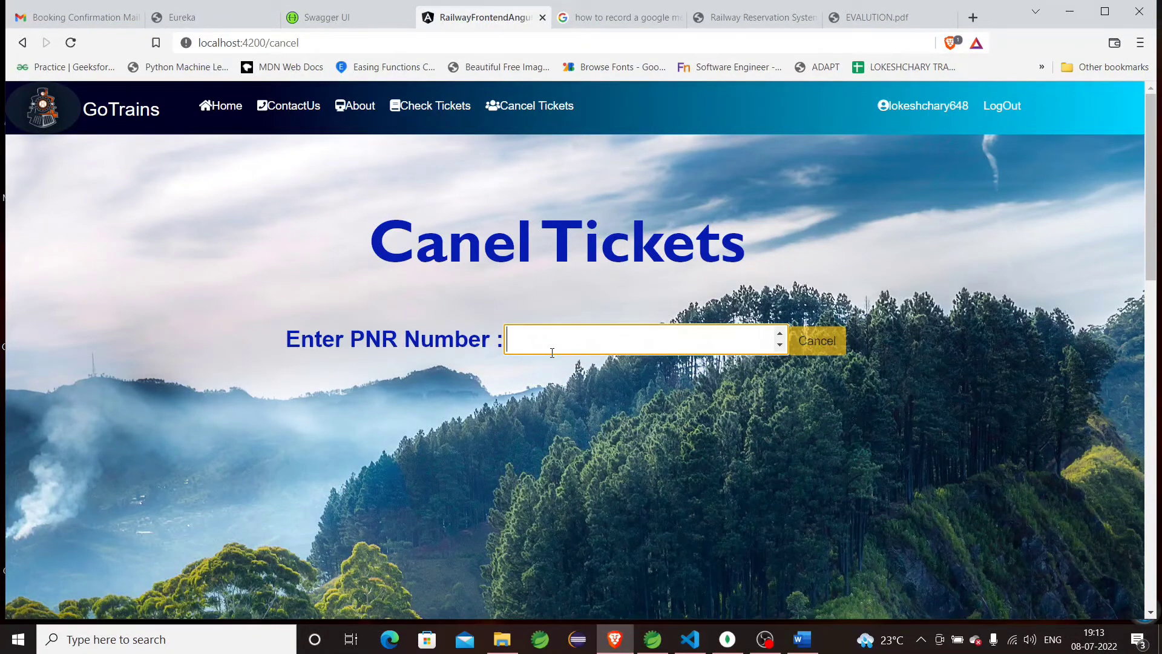
{"action": "type", "text": "2"}
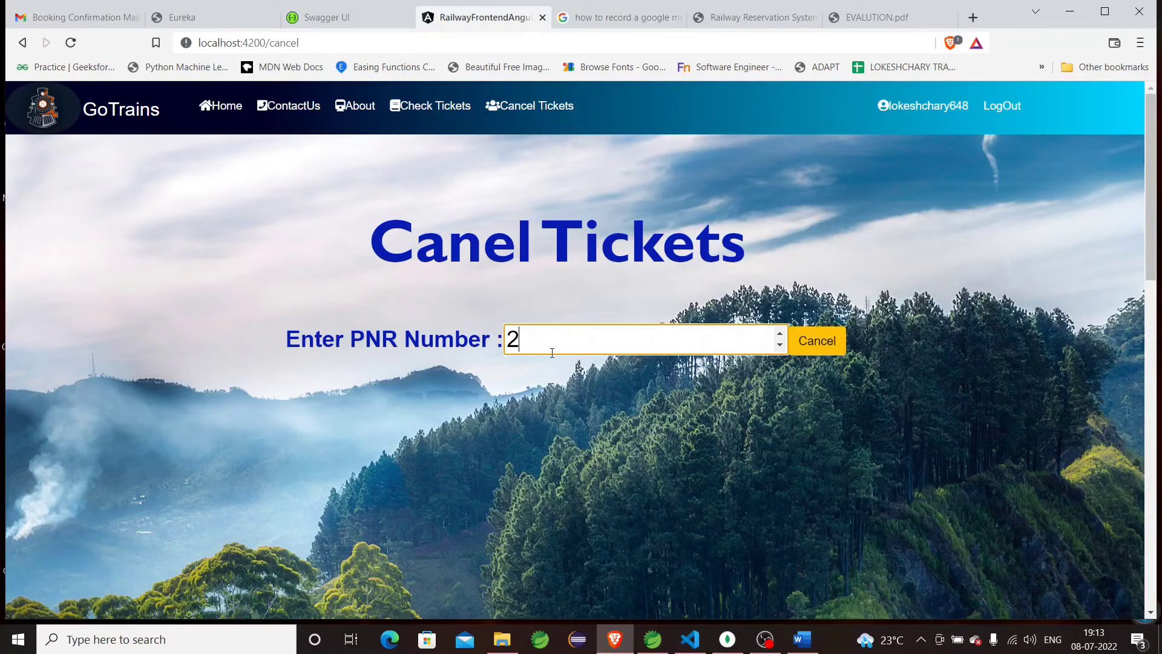
{"action": "type", "text": "19979"}
{"action": "left_click", "coordinate": [810, 348]}
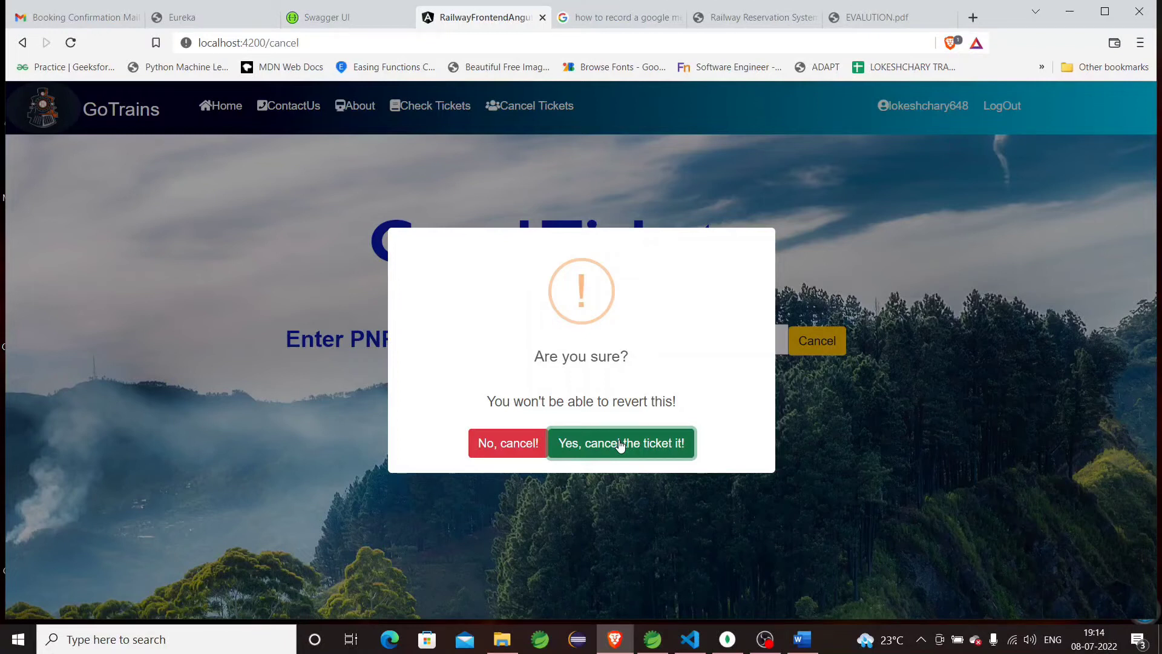
{"action": "left_click", "coordinate": [620, 446]}
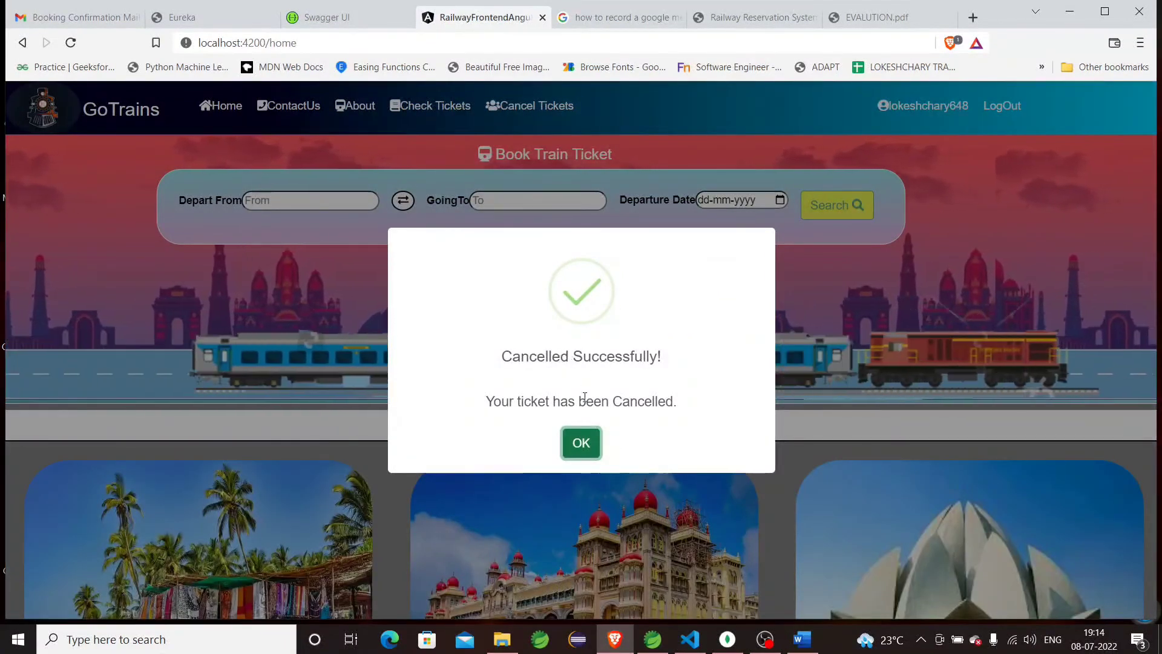
{"action": "left_click", "coordinate": [580, 442]}
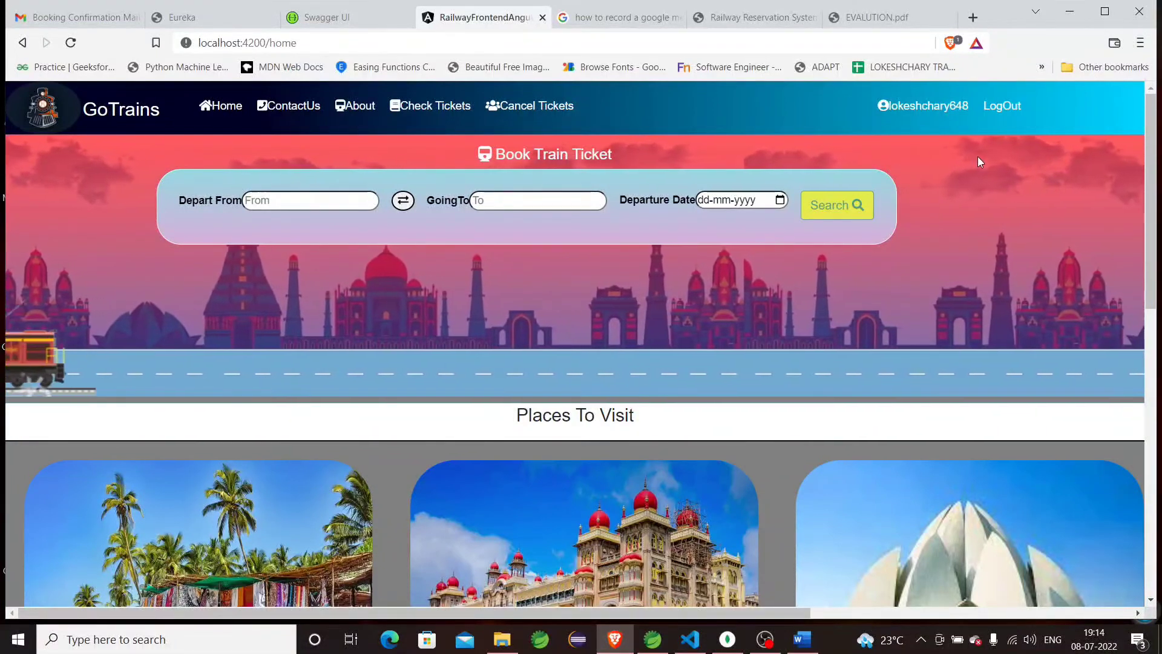
Log out of the passenger account and sign in with the admin username and its password.
{"action": "left_click", "coordinate": [997, 106]}
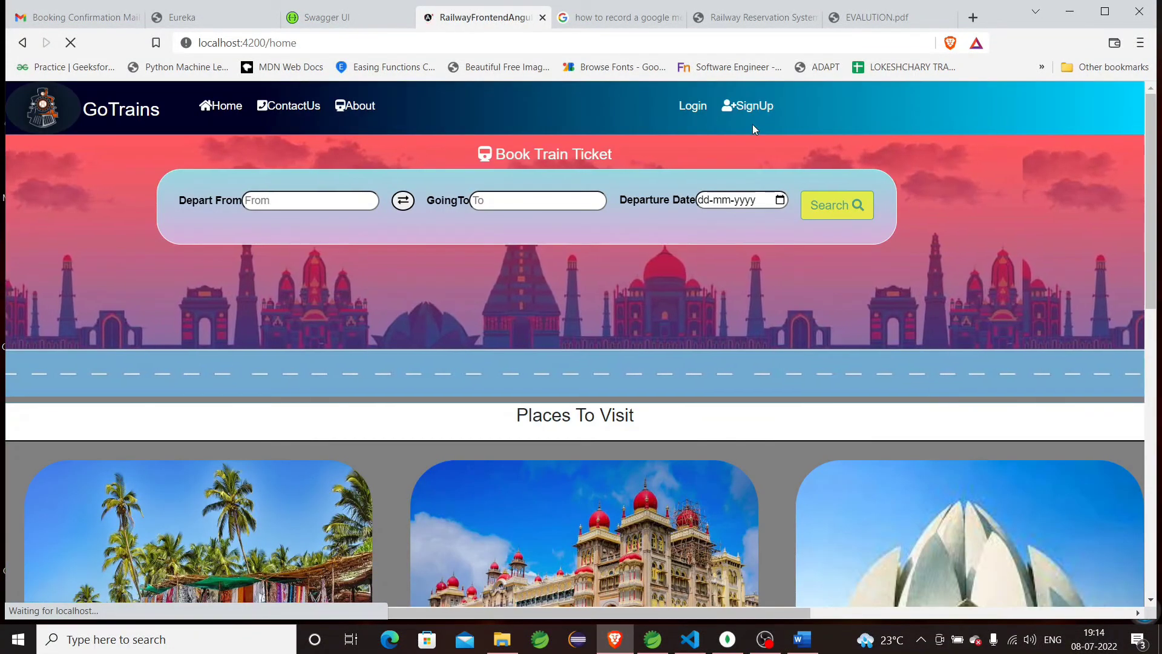
{"action": "left_click", "coordinate": [687, 109]}
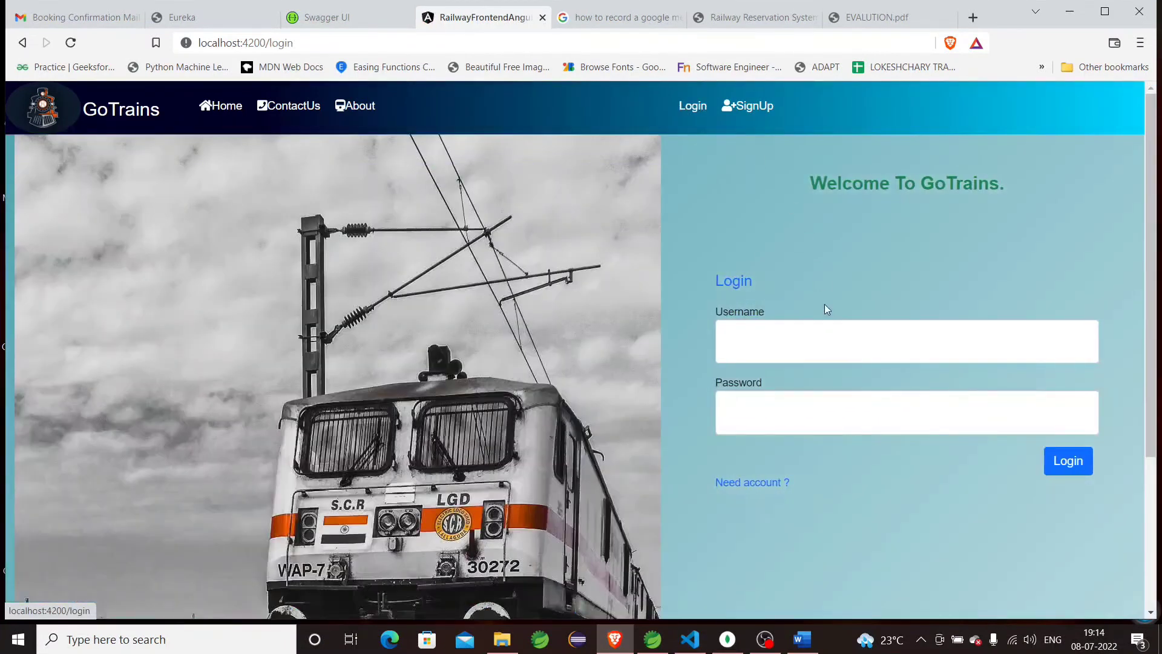
{"action": "left_click", "coordinate": [819, 350]}
{"action": "type", "text": "admin"}
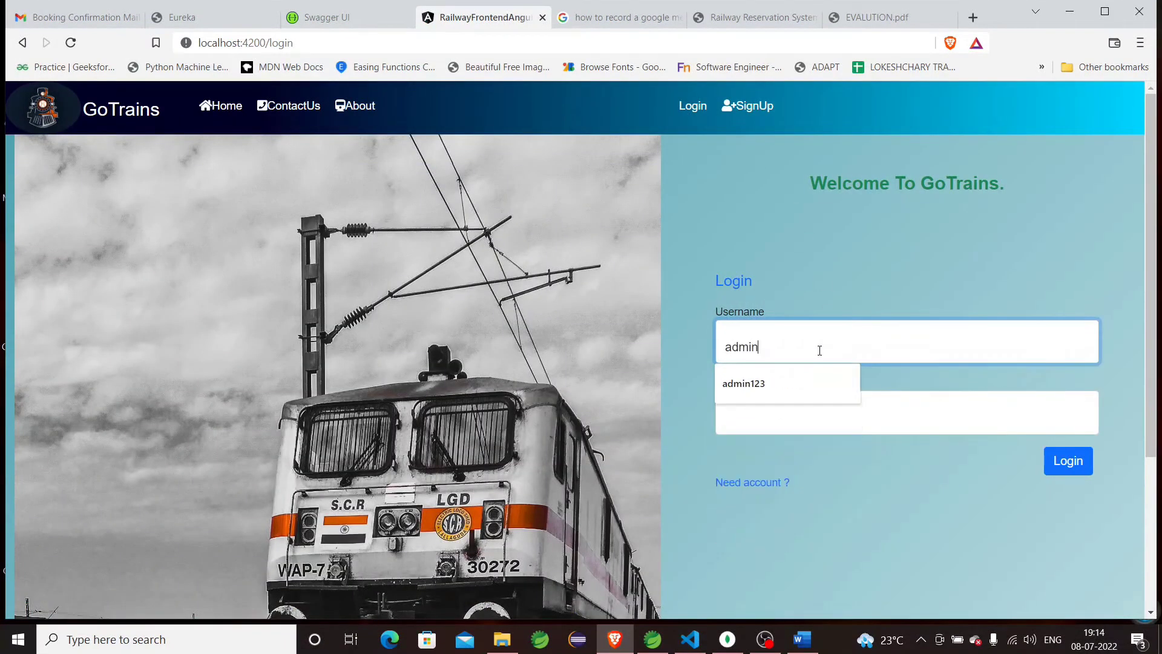
{"action": "left_click", "coordinate": [817, 379]}
{"action": "left_click", "coordinate": [797, 417]}
{"action": "type", "text": "admin@123"}
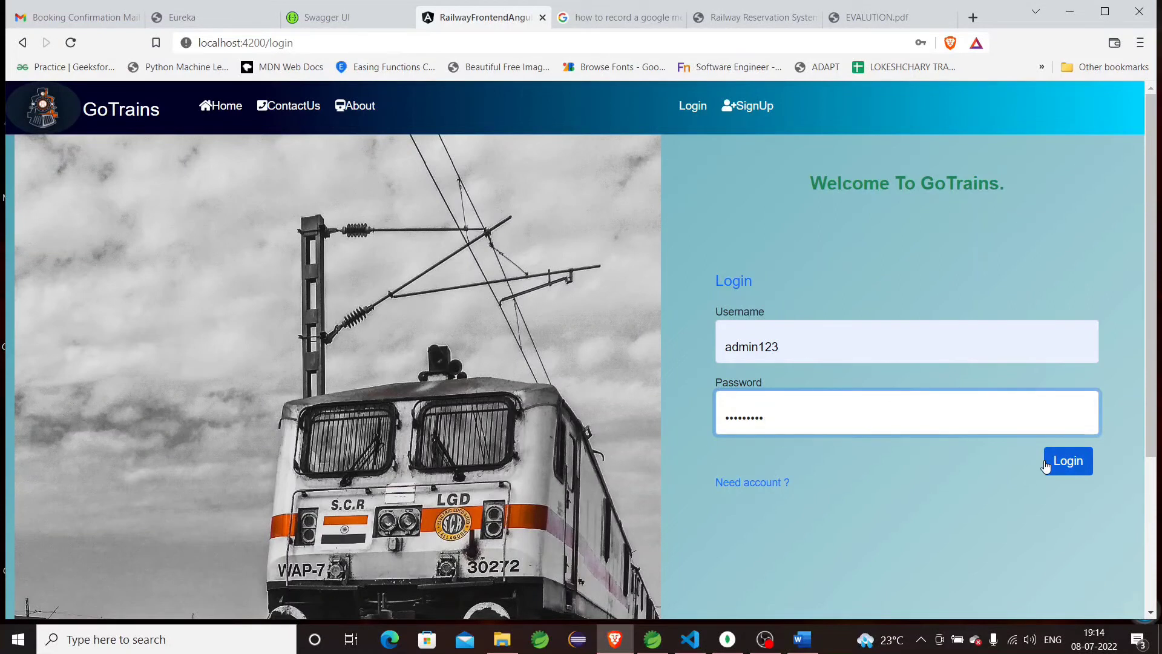
{"action": "left_click", "coordinate": [1045, 464]}
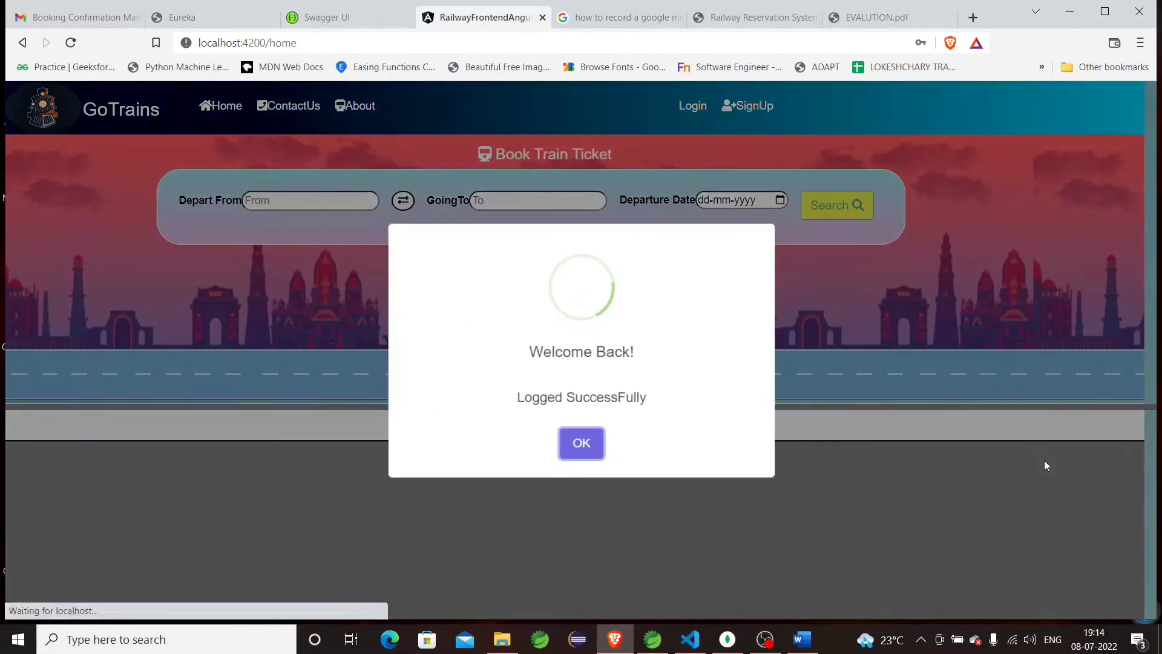
{"action": "left_click", "coordinate": [596, 435]}
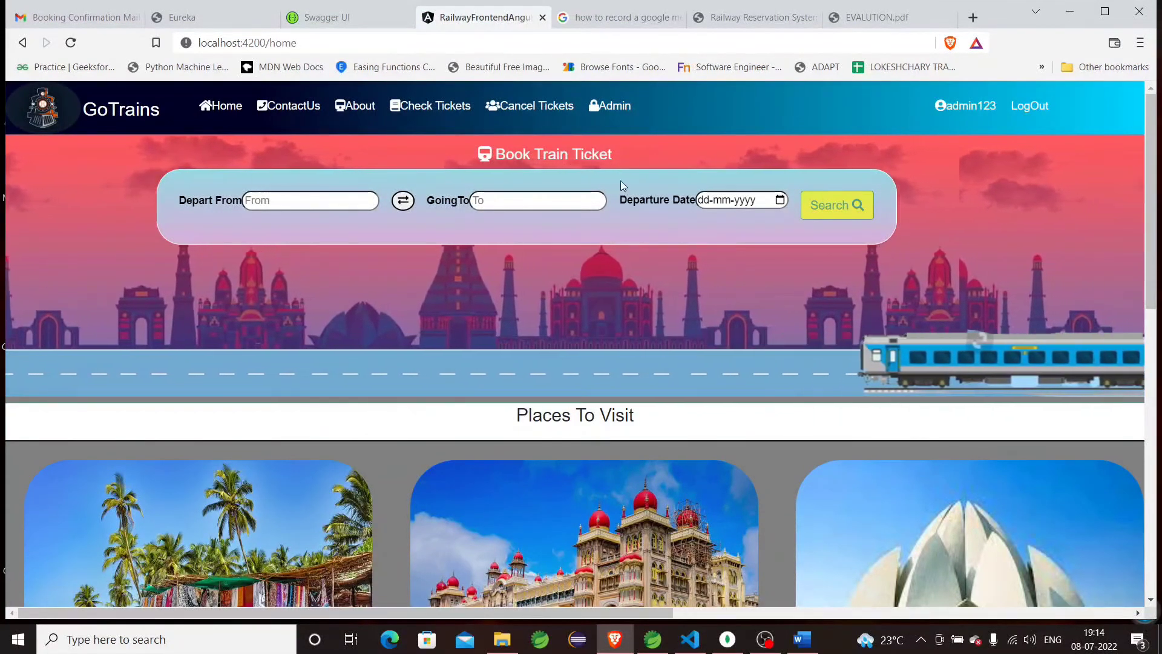
{"action": "left_click", "coordinate": [628, 110]}
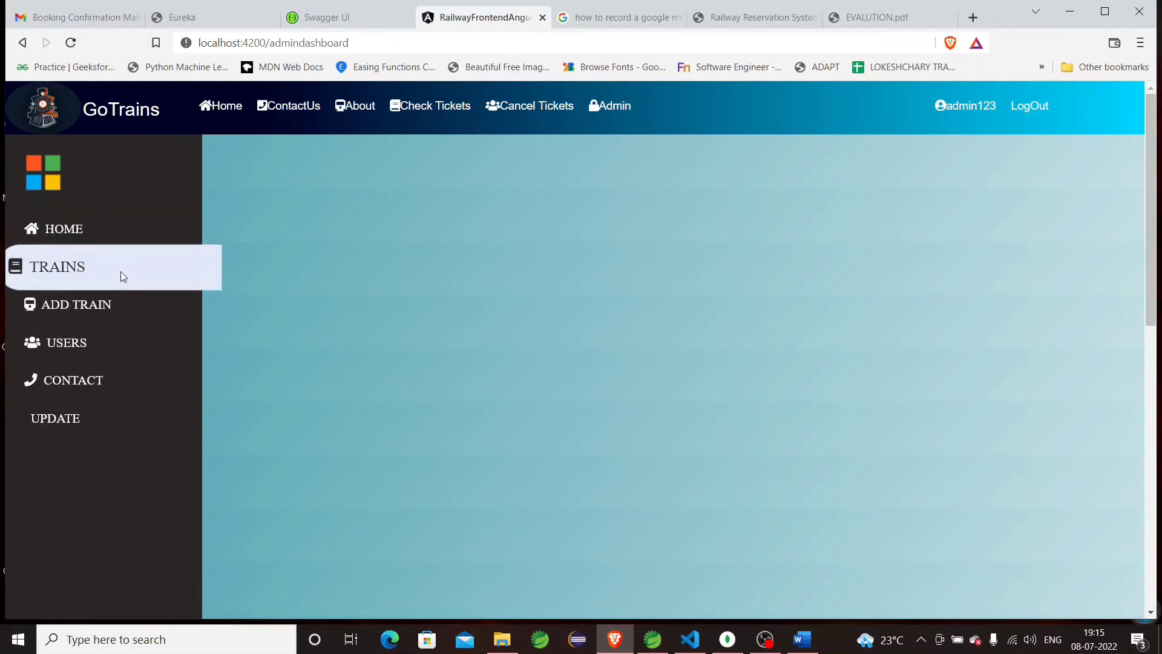
{"action": "left_click", "coordinate": [123, 276]}
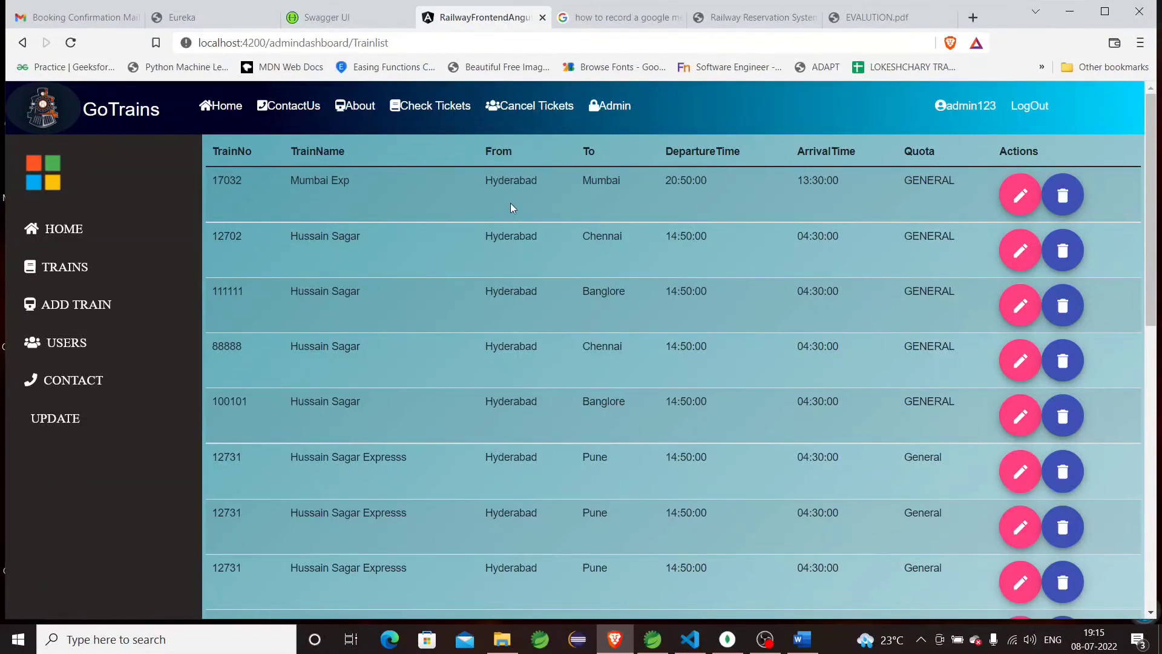
{"action": "scroll", "coordinate": [612, 337], "scroll_direction": "down", "scroll_amount": 1}
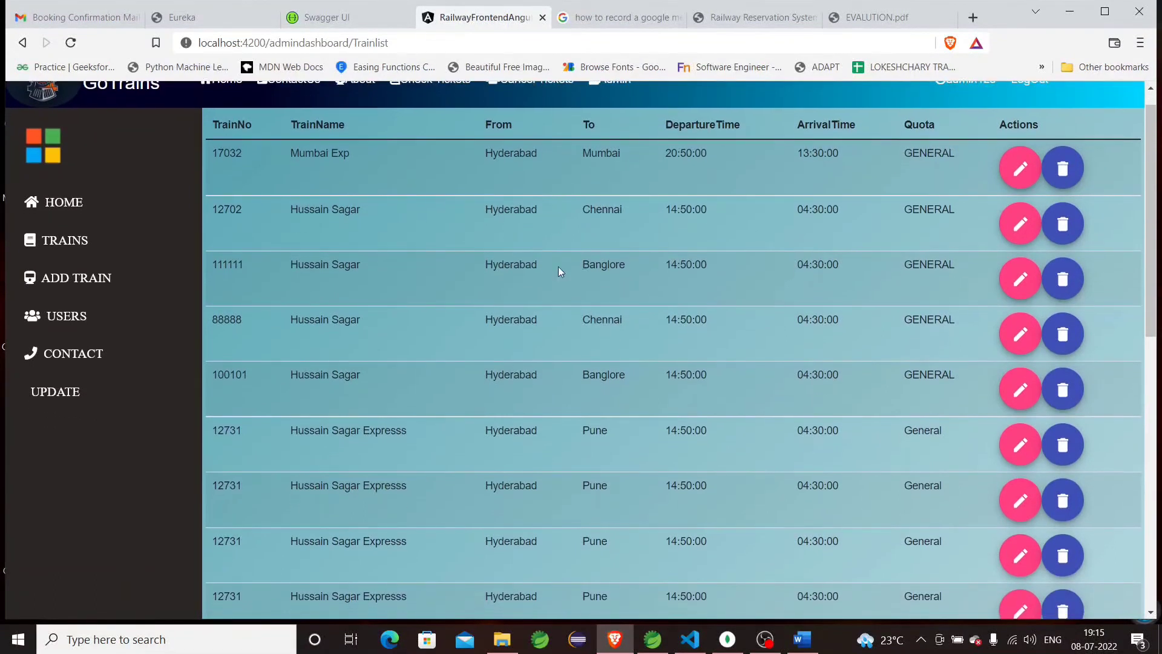
{"action": "scroll", "coordinate": [594, 313], "scroll_direction": "down", "scroll_amount": 2}
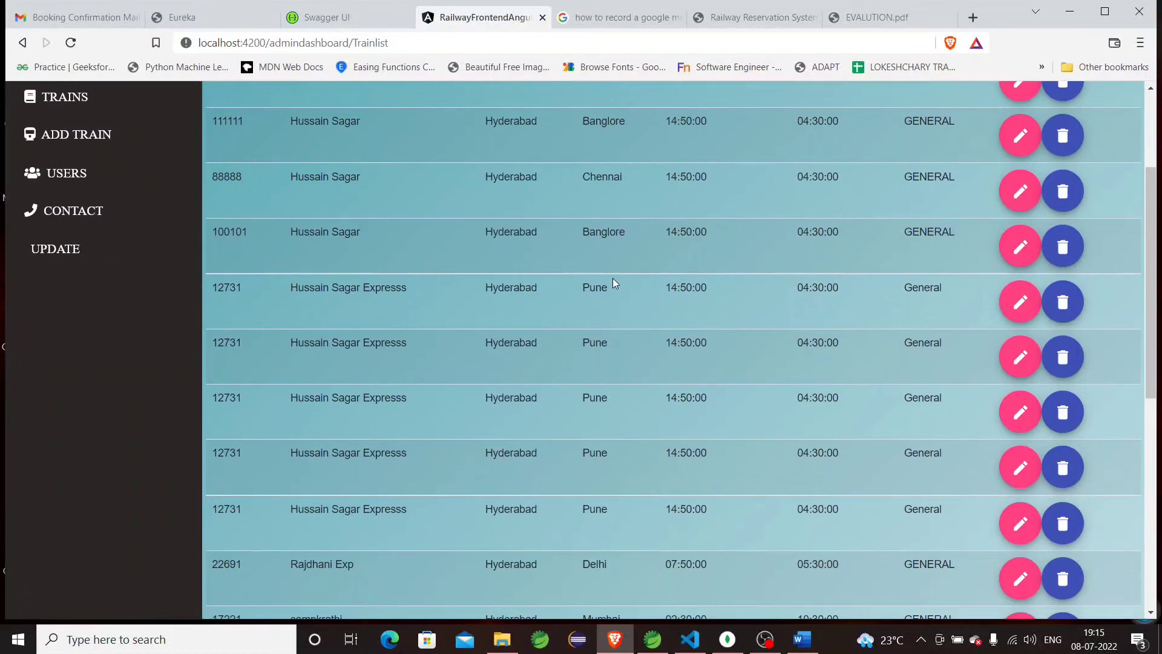
{"action": "scroll", "coordinate": [613, 282], "scroll_direction": "down", "scroll_amount": 3}
{"action": "scroll", "coordinate": [613, 282], "scroll_direction": "down", "scroll_amount": 5}
{"action": "scroll", "coordinate": [613, 283], "scroll_direction": "up", "scroll_amount": 10}
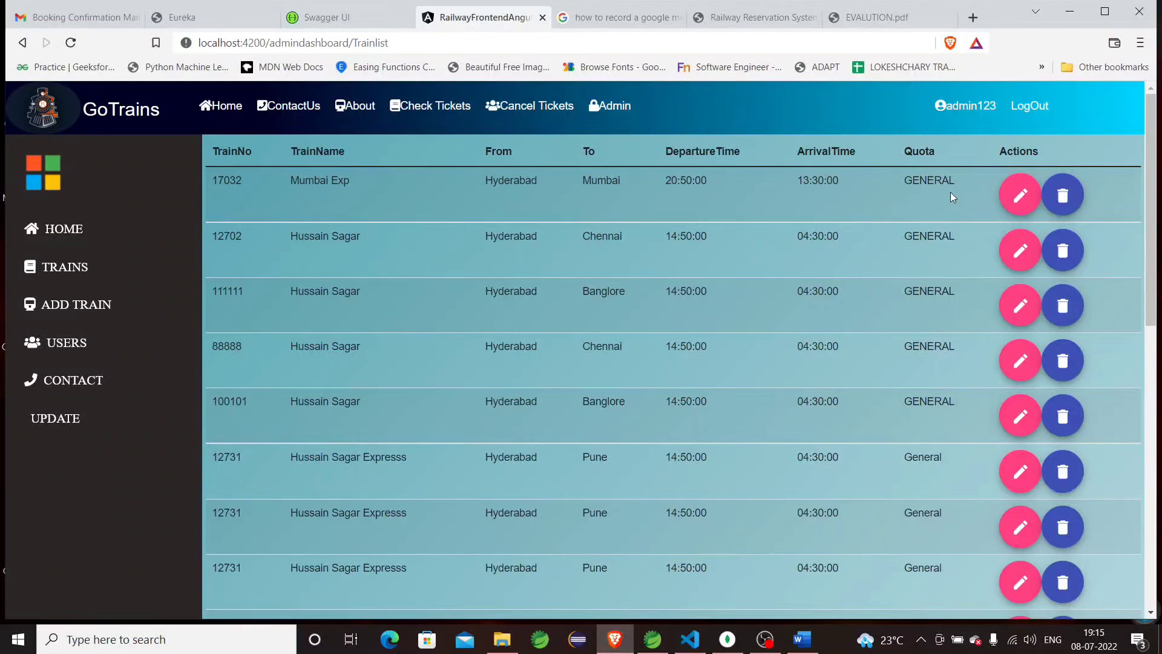
Start a new train with train number 17225 and name 'lokesh express'.
{"action": "left_click", "coordinate": [197, 302]}
{"action": "left_click", "coordinate": [643, 204]}
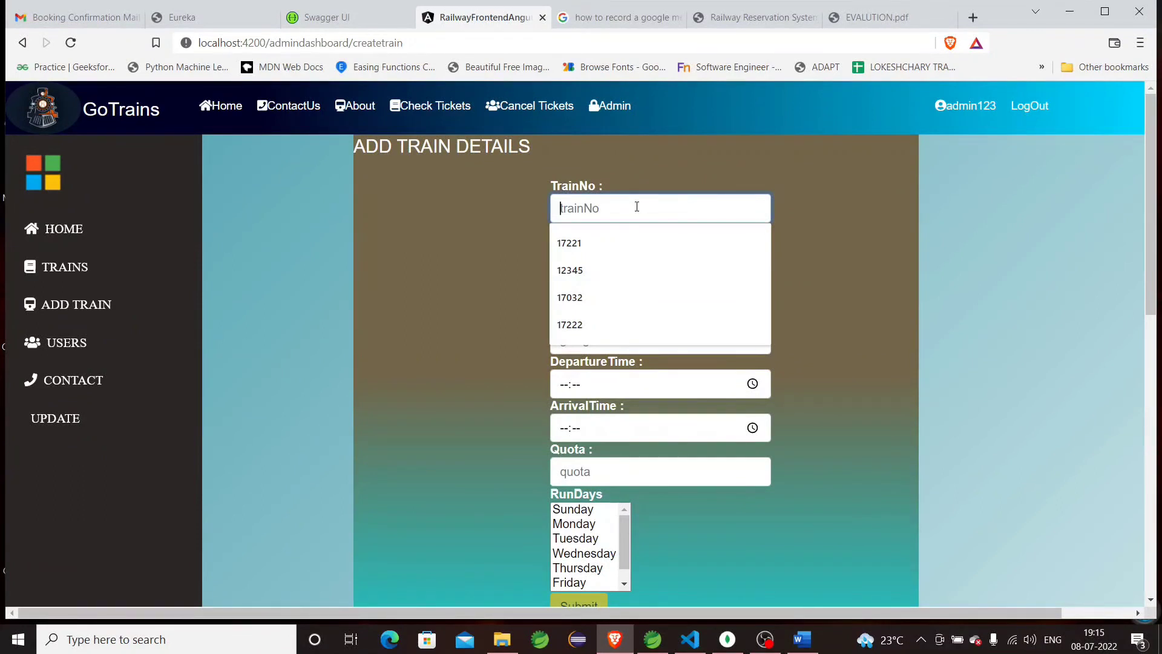
{"action": "type", "text": "17223"}
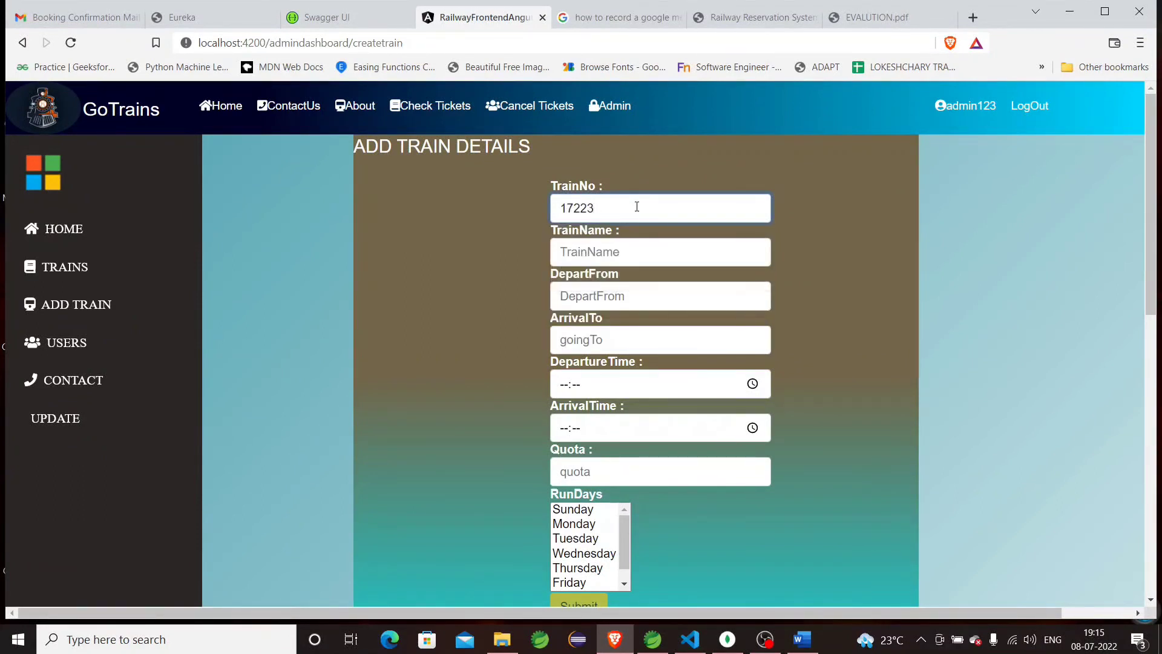
{"action": "key", "text": "BackSpace"}
{"action": "type", "text": "5"}
{"action": "left_click", "coordinate": [597, 256]}
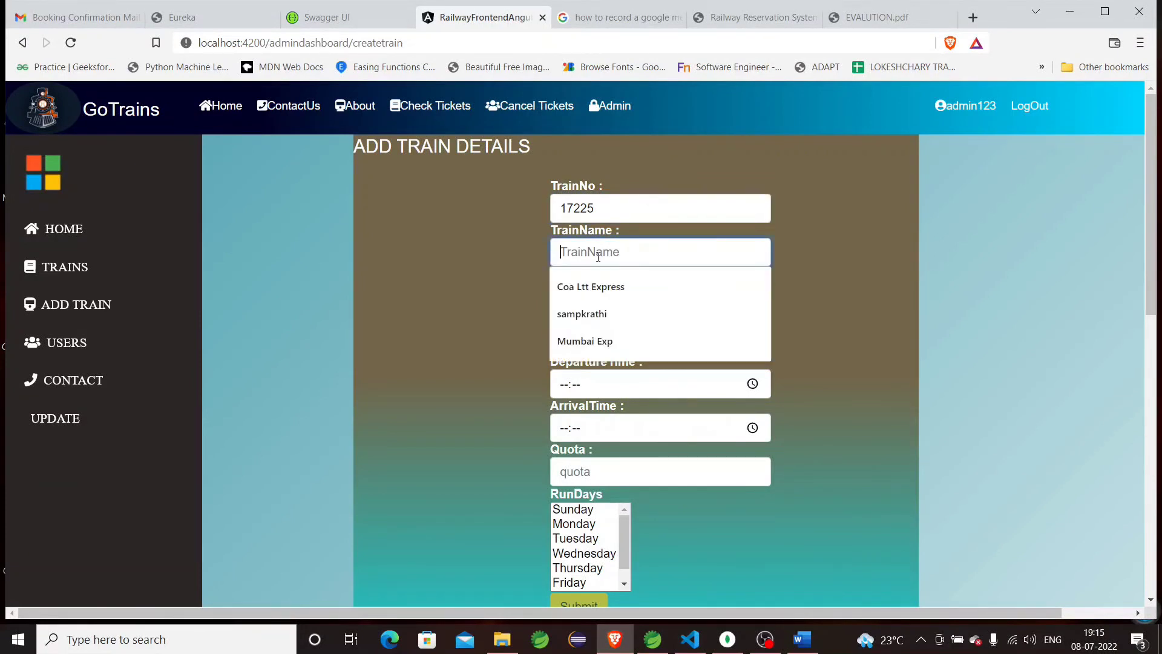
{"action": "type", "text": "lokesh"}
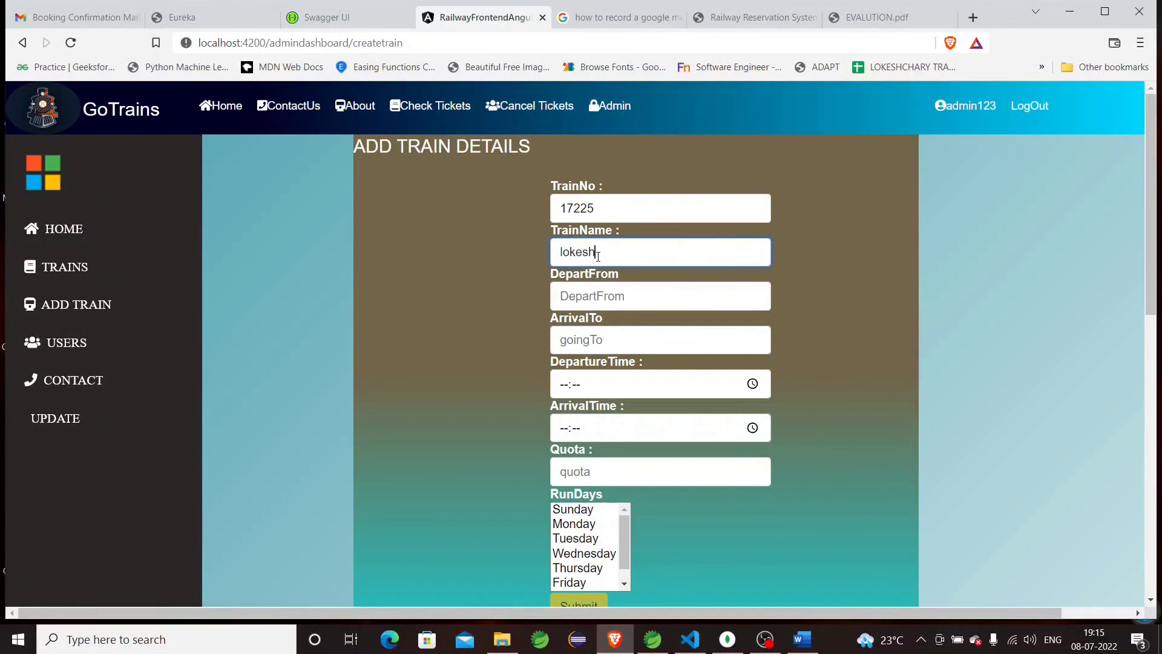
{"action": "type", "text": "c express"}
Set the train's route from Hyderabad to delhi.
{"action": "left_click", "coordinate": [596, 297]}
{"action": "left_click", "coordinate": [600, 334]}
{"action": "left_click", "coordinate": [601, 339]}
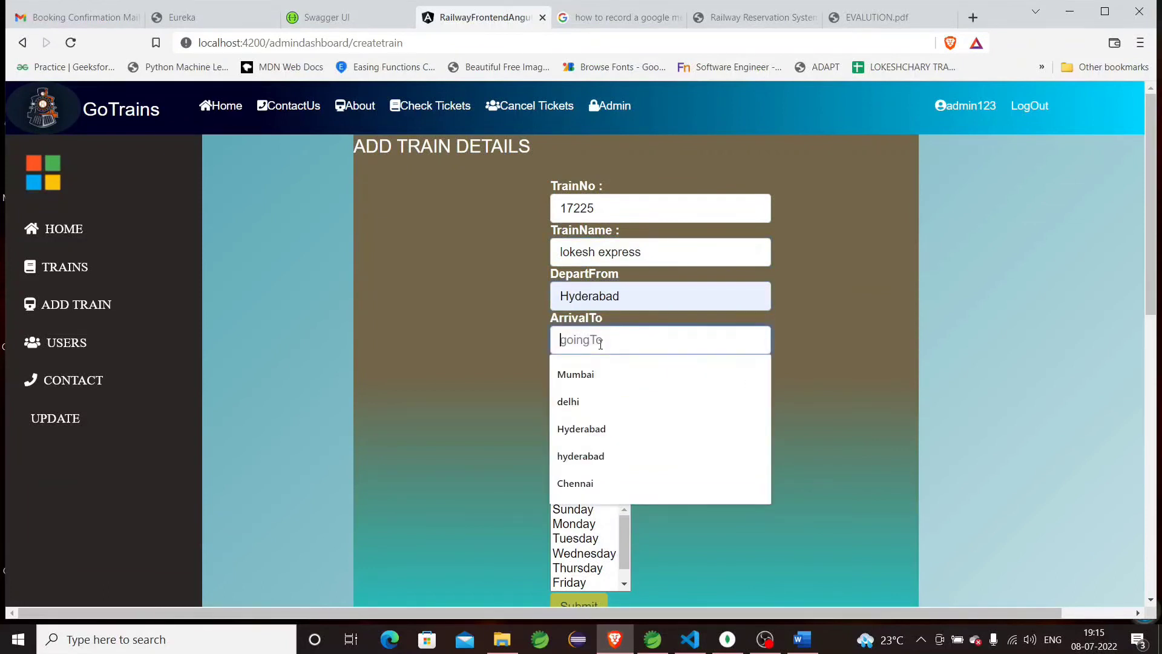
{"action": "left_click", "coordinate": [600, 401]}
Set the departure time to 20:16 and the arrival time to 23:20.
{"action": "left_click", "coordinate": [603, 388]}
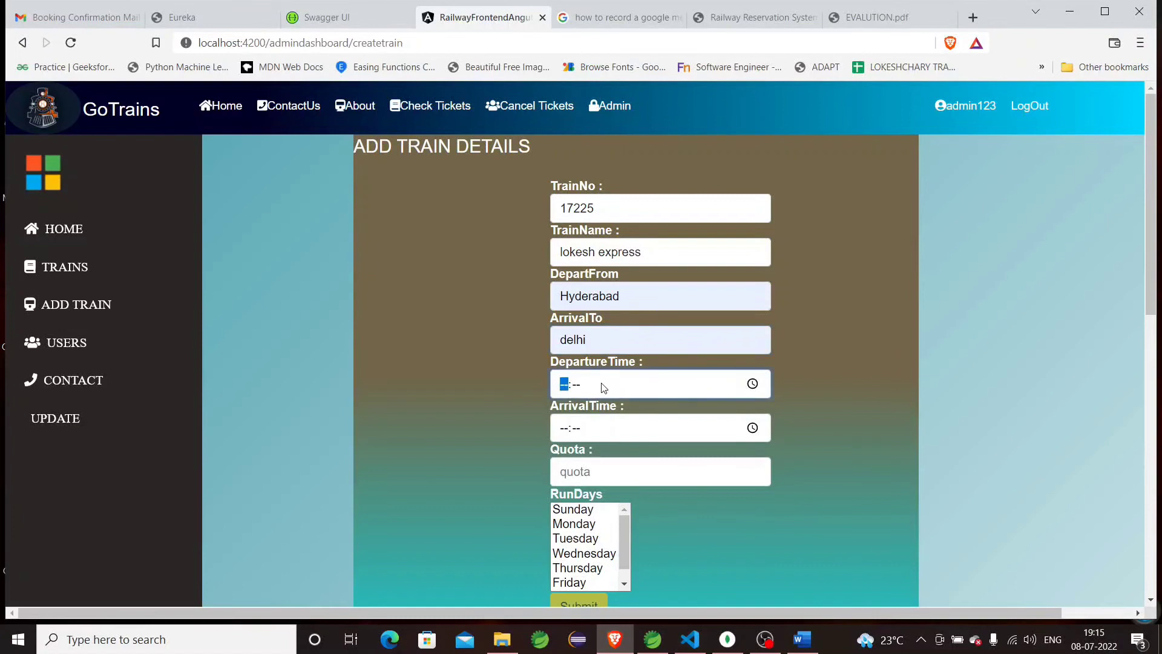
{"action": "left_click", "coordinate": [752, 383]}
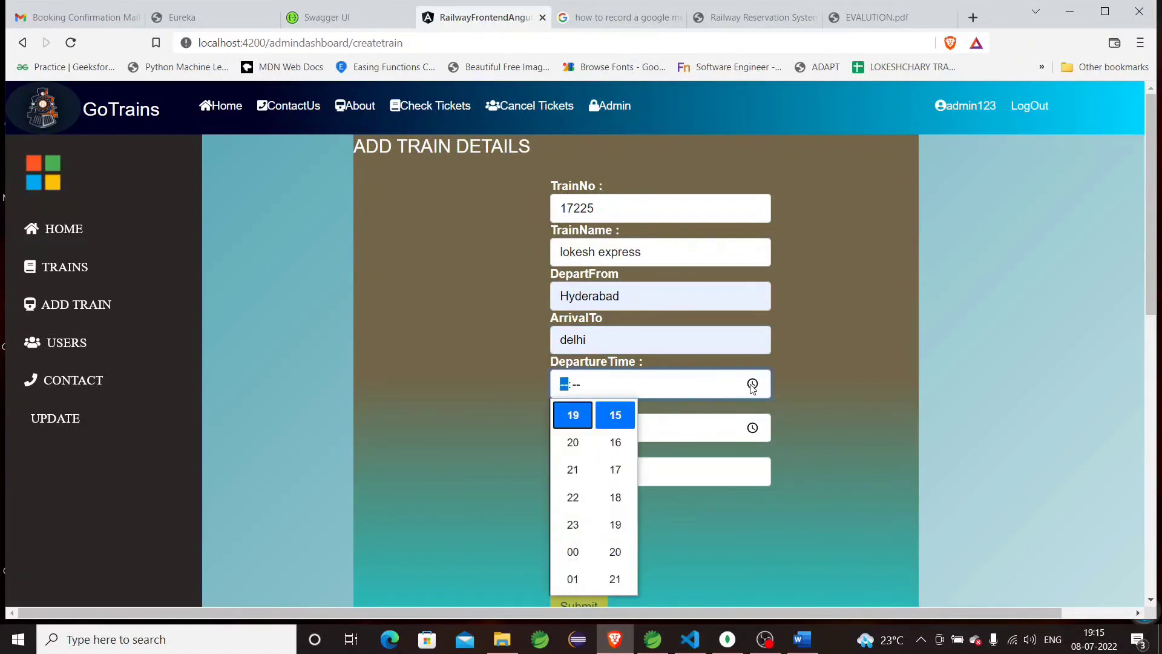
{"action": "left_click", "coordinate": [593, 450]}
{"action": "left_click", "coordinate": [619, 445]}
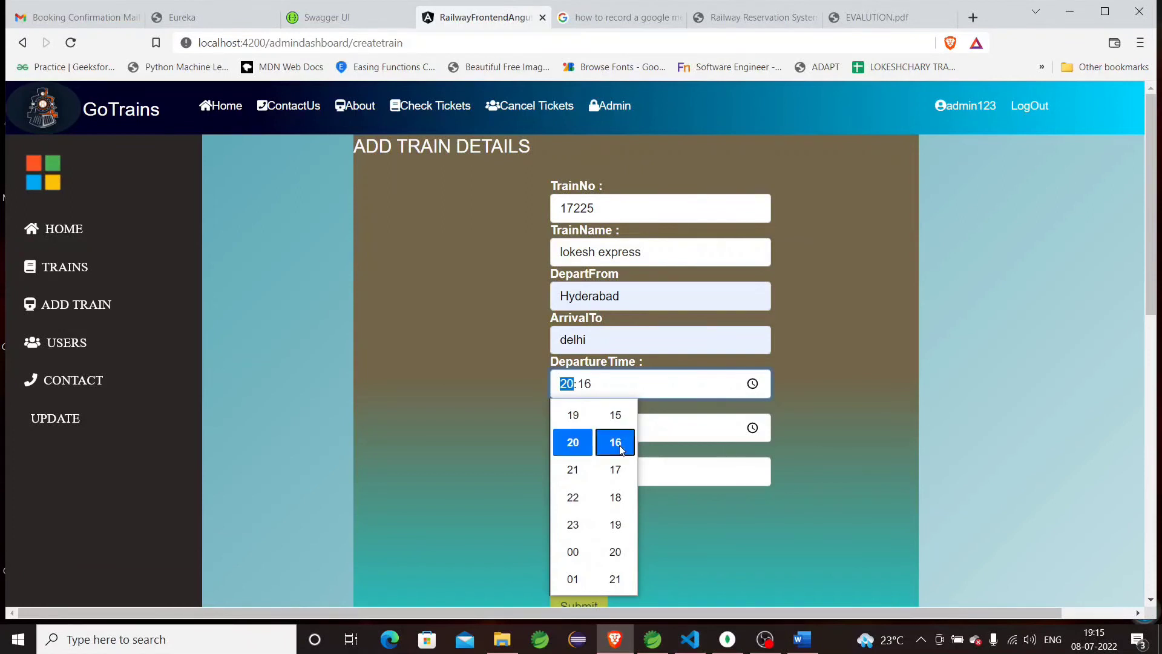
{"action": "left_click", "coordinate": [671, 432]}
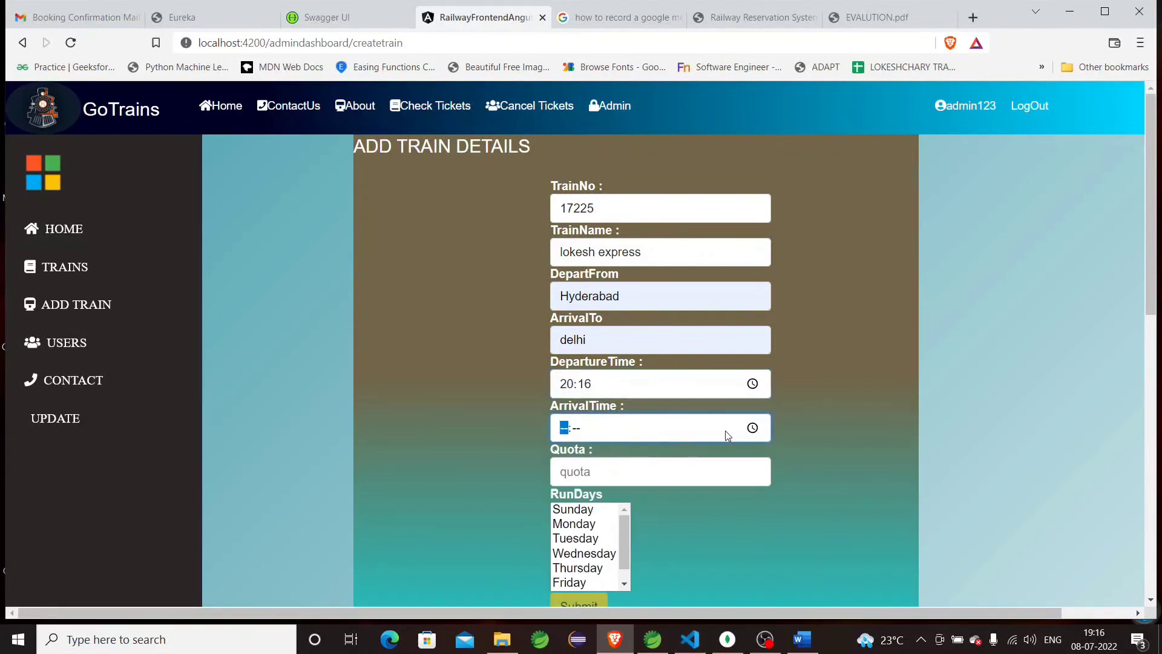
{"action": "left_click", "coordinate": [752, 427]}
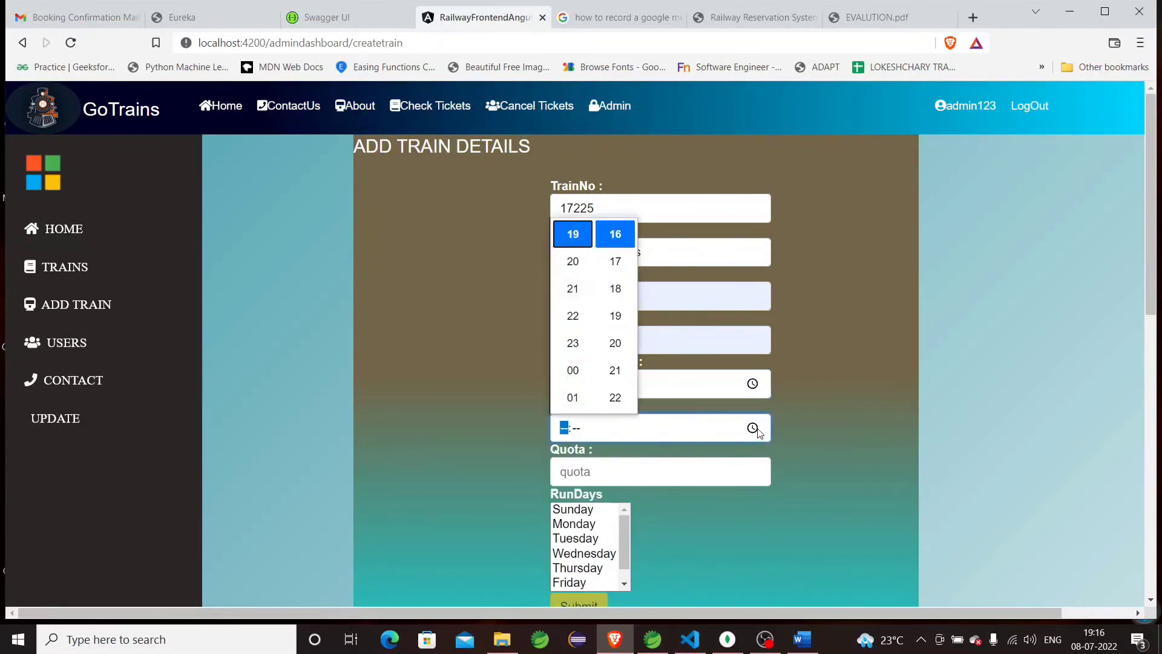
{"action": "left_click", "coordinate": [566, 340]}
{"action": "left_click", "coordinate": [615, 344]}
Choose GENERAL quota and Sunday and Monday run days, then submit the new train.
{"action": "left_click", "coordinate": [664, 471]}
{"action": "left_click", "coordinate": [623, 515]}
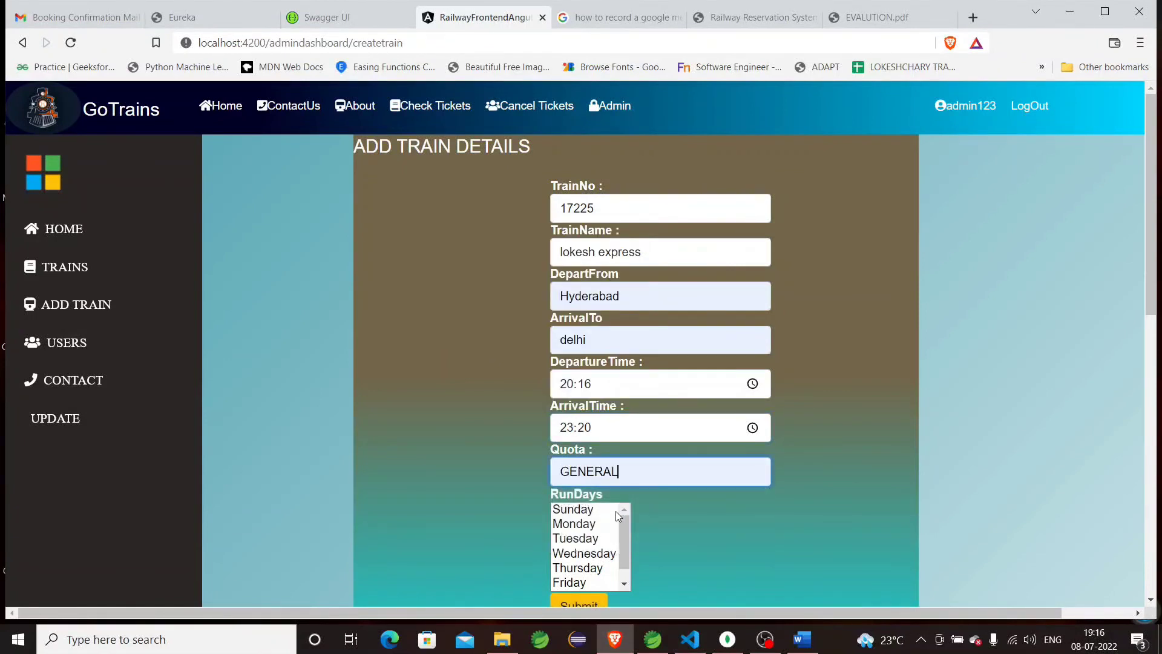
{"action": "left_click", "coordinate": [583, 512]}
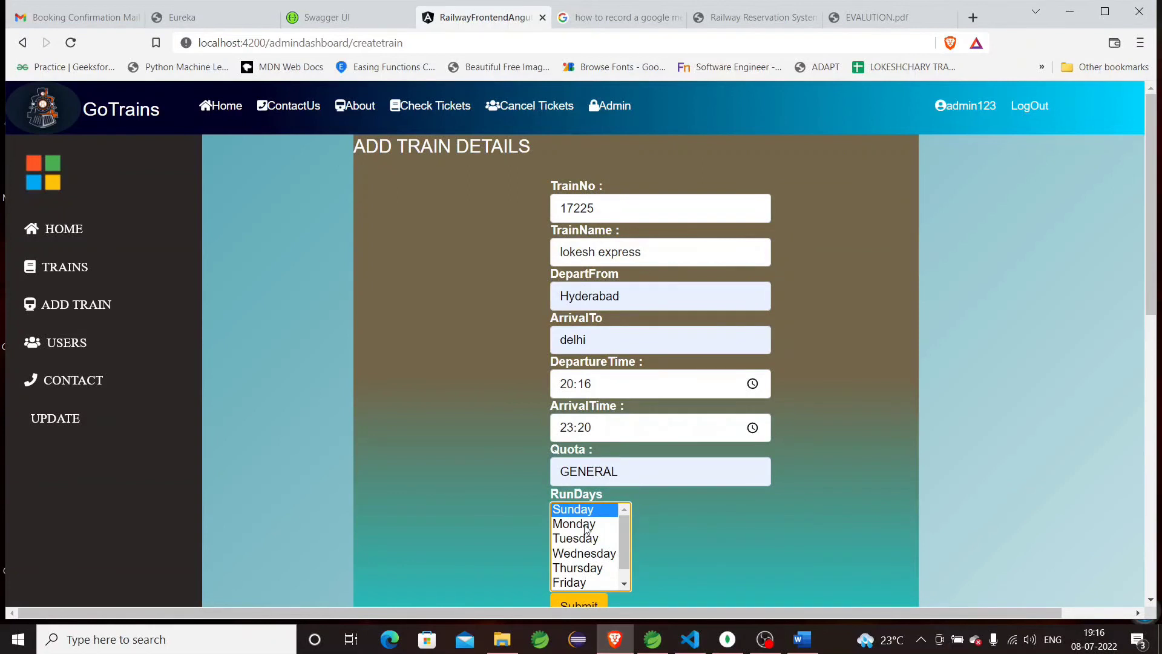
{"action": "left_click", "coordinate": [584, 524], "text": "ctrl"}
{"action": "left_click", "coordinate": [584, 524], "text": "ctrl"}
{"action": "left_click", "coordinate": [585, 529], "text": "ctrl"}
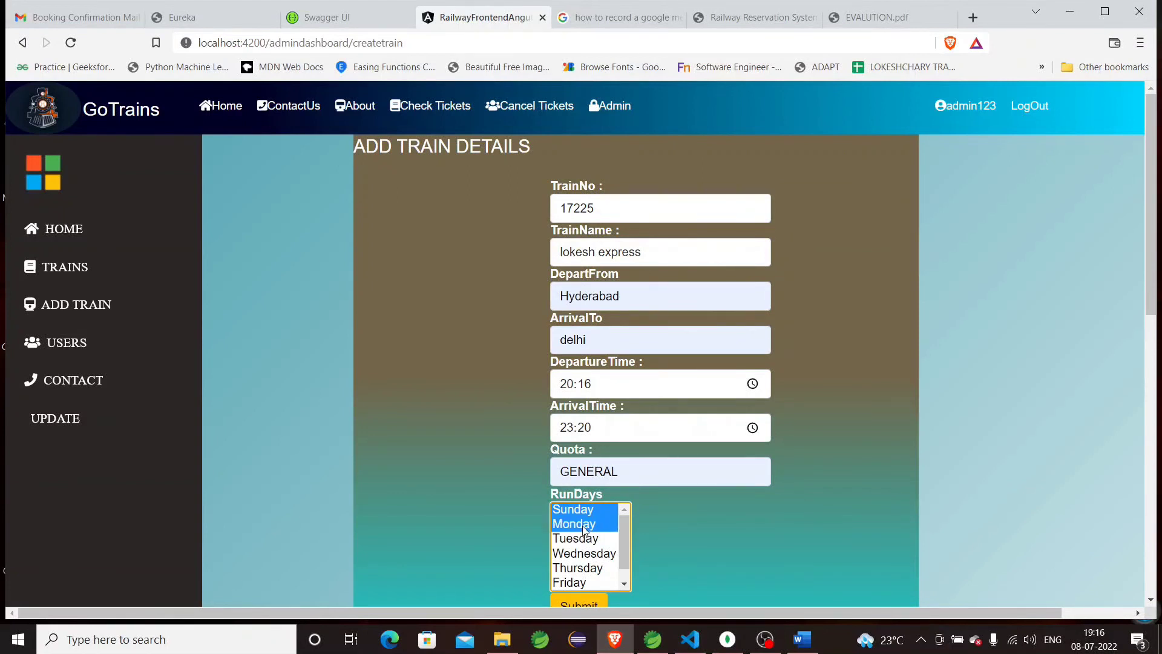
{"action": "left_click", "coordinate": [578, 603]}
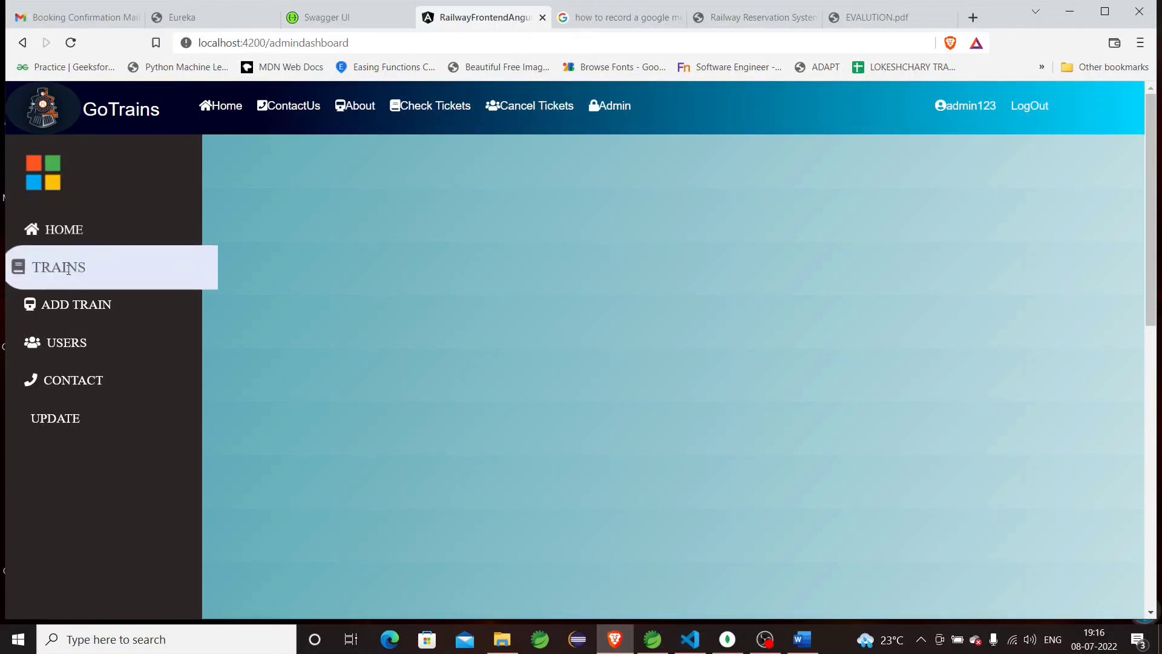
Verify the TRAINS list shows the new train 17225, Hyderabad to delhi, at the bottom.
{"action": "left_click", "coordinate": [145, 267]}
{"action": "scroll", "coordinate": [511, 291], "scroll_direction": "down", "scroll_amount": 10}
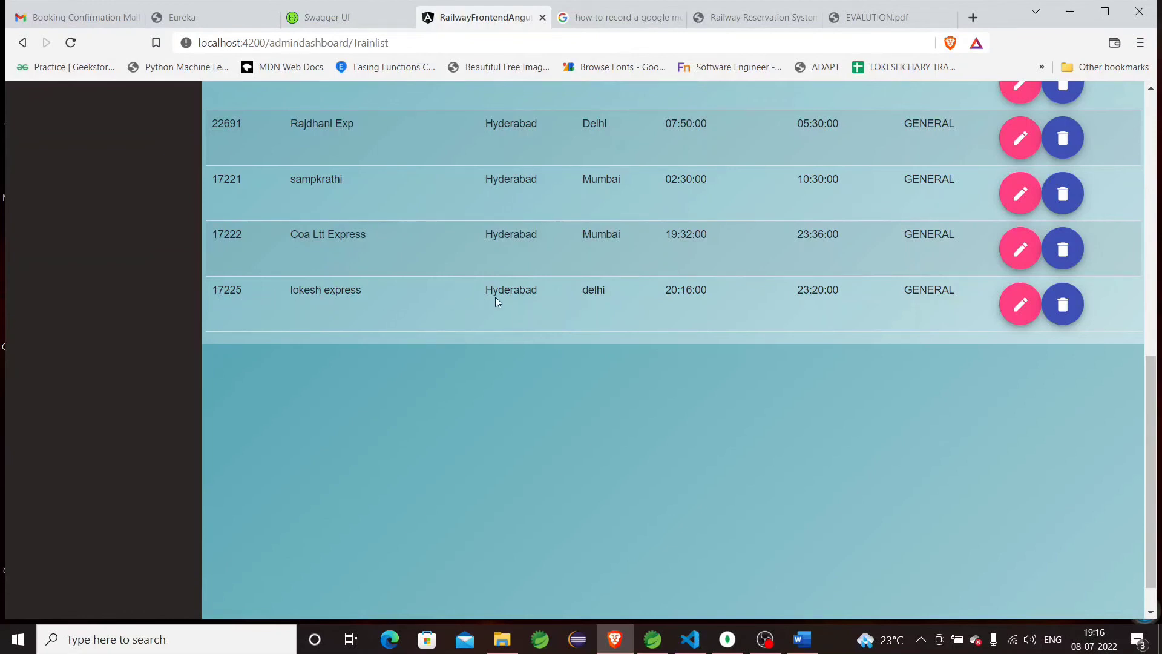
{"action": "scroll", "coordinate": [821, 304], "scroll_direction": "up", "scroll_amount": 10}
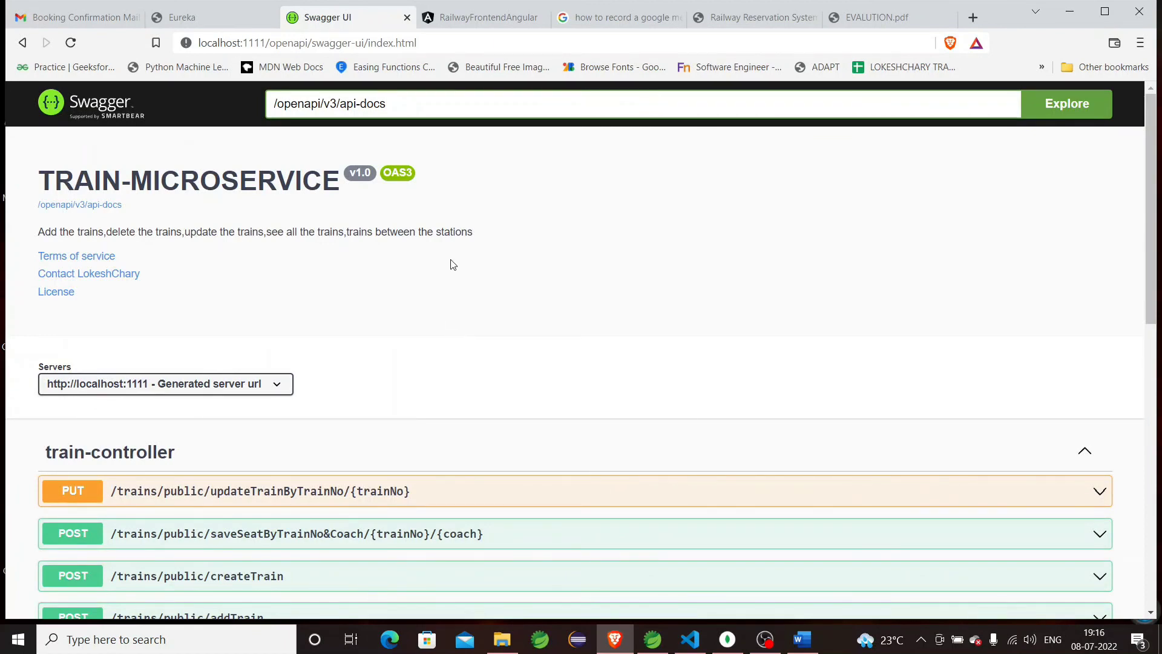
{"action": "scroll", "coordinate": [449, 262], "scroll_direction": "down", "scroll_amount": 2}
{"action": "scroll", "coordinate": [449, 262], "scroll_direction": "up", "scroll_amount": 2}
{"action": "scroll", "coordinate": [422, 230], "scroll_direction": "down", "scroll_amount": 1}
{"action": "scroll", "coordinate": [422, 230], "scroll_direction": "down", "scroll_amount": 5}
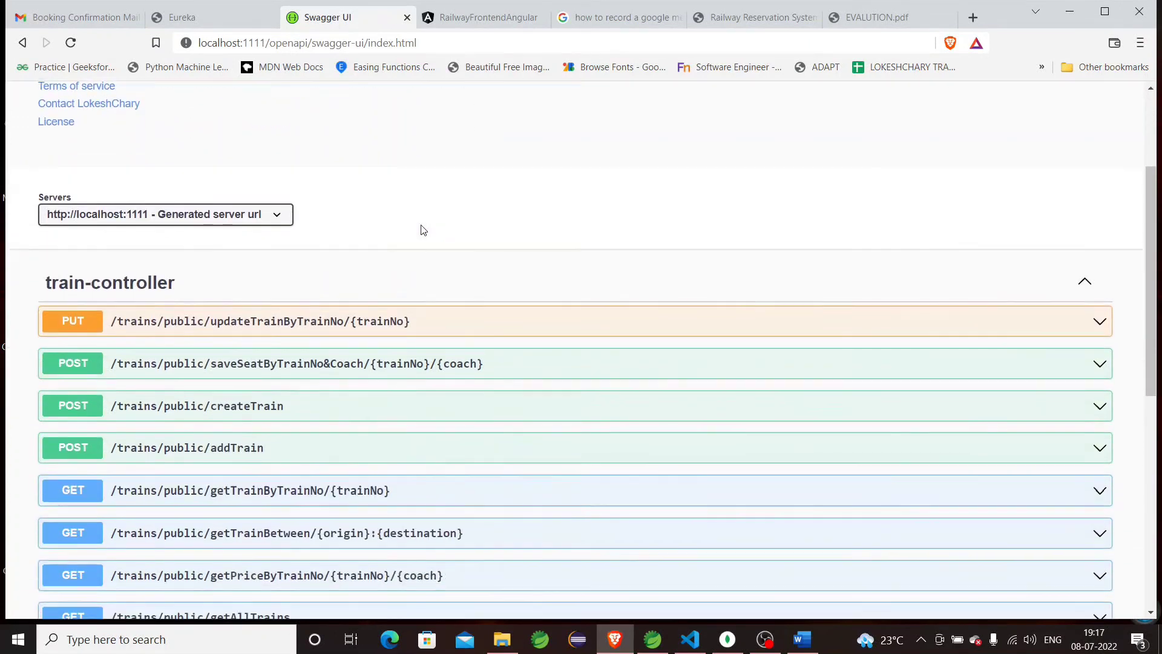
{"action": "scroll", "coordinate": [422, 230], "scroll_direction": "up", "scroll_amount": 3}
{"action": "scroll", "coordinate": [422, 229], "scroll_direction": "down", "scroll_amount": 6}
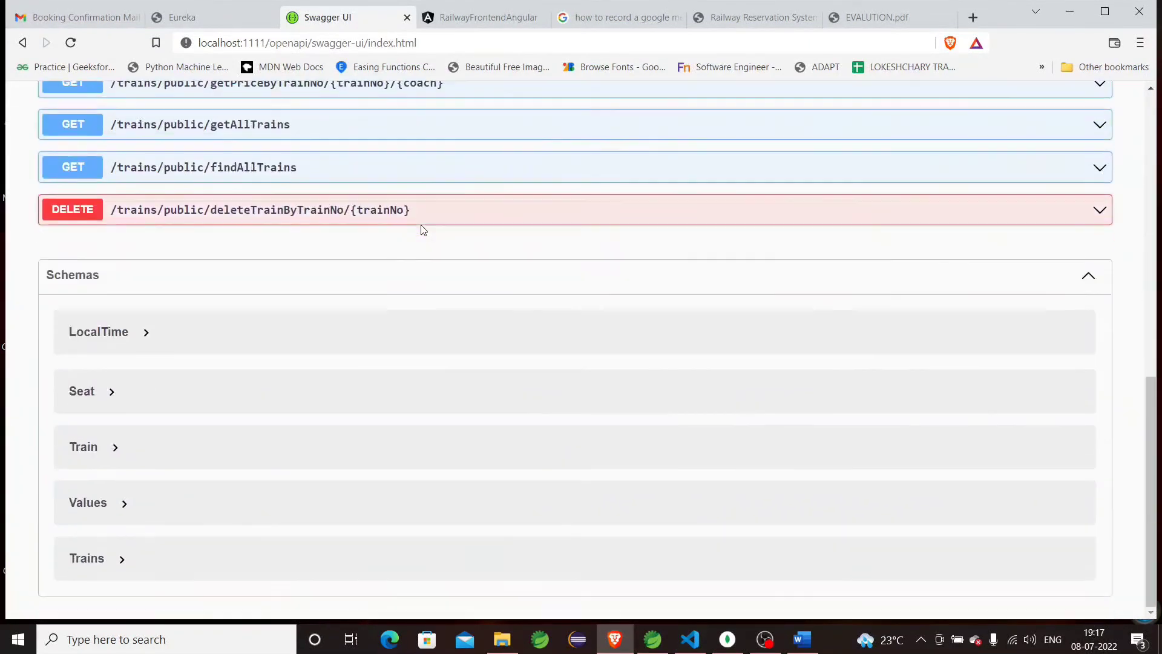
{"action": "scroll", "coordinate": [423, 229], "scroll_direction": "up", "scroll_amount": 9}
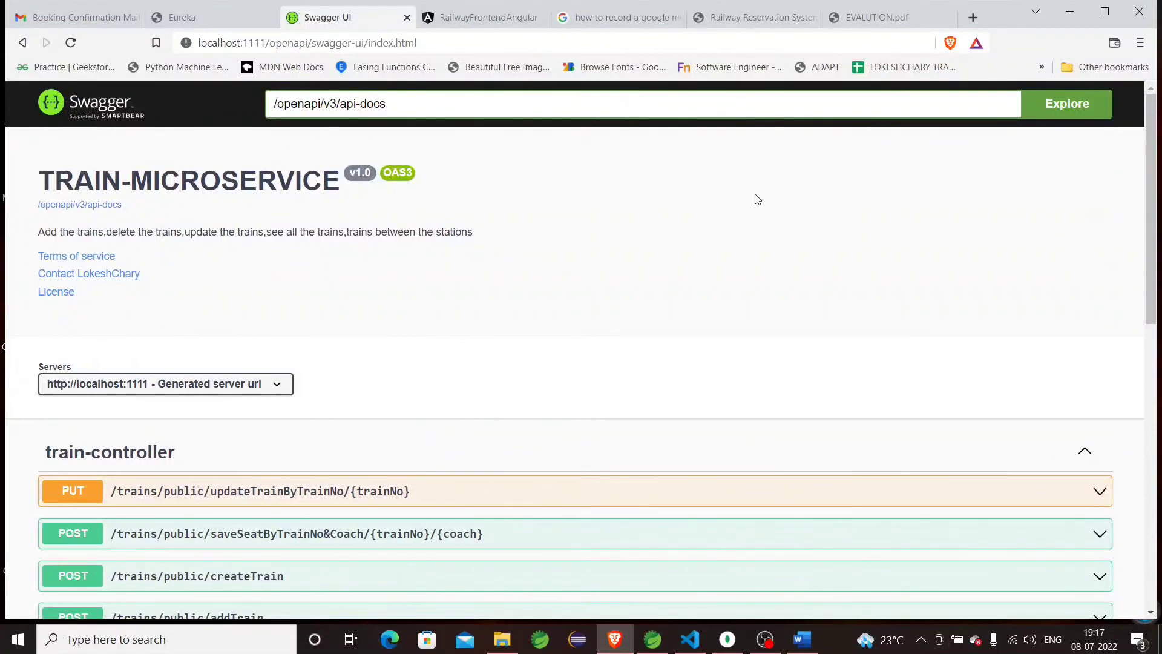
Switch from Swagger UI back to the RailwayFrontendAngular tab and go to the Home page.
{"action": "left_click", "coordinate": [479, 24]}
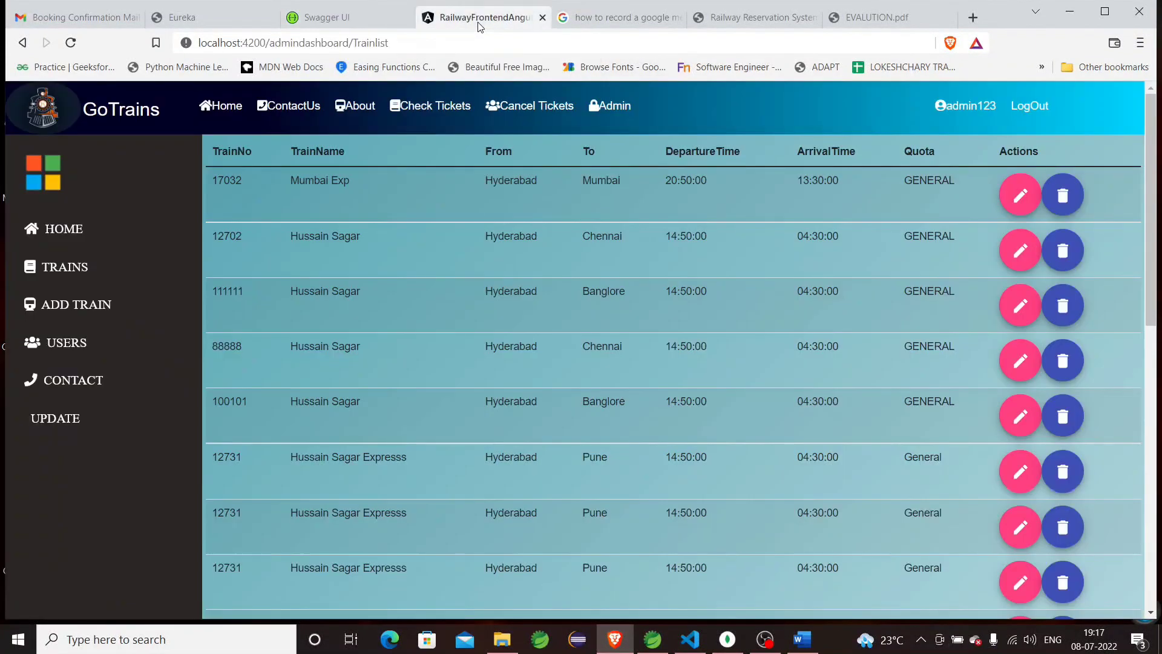
{"action": "left_click", "coordinate": [227, 110]}
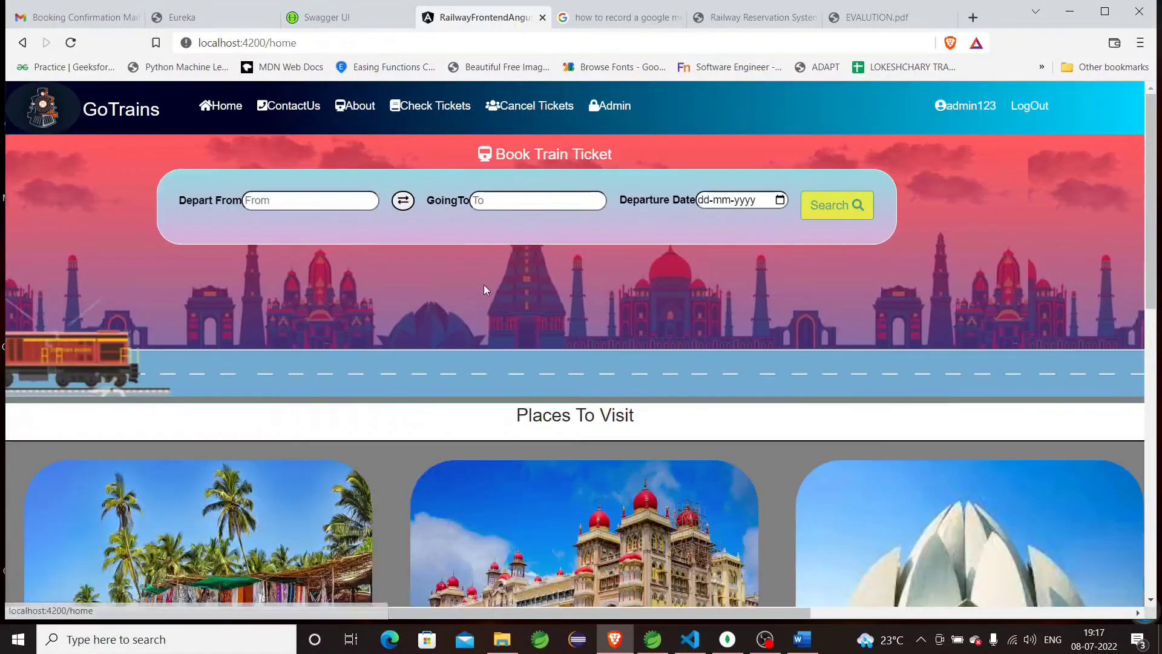